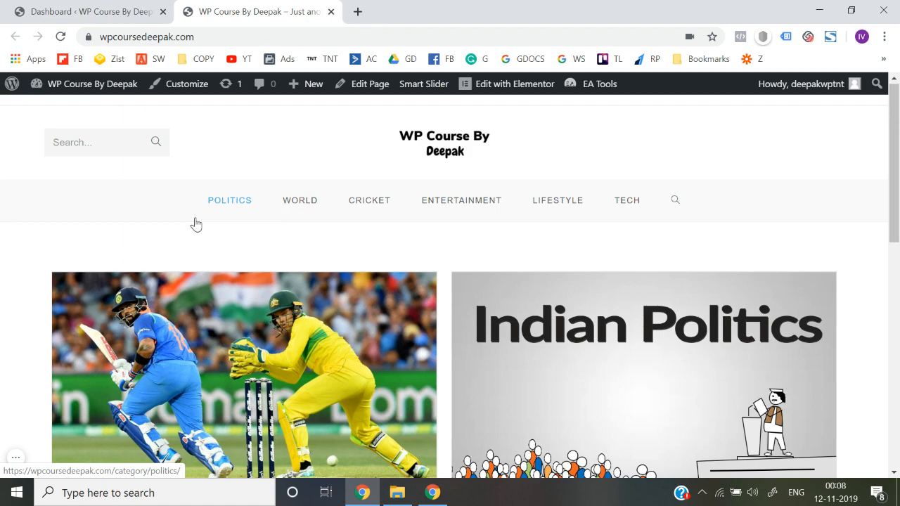
pyautogui.scroll(-10, 196, 224)
pyautogui.scroll(10, 195, 221)
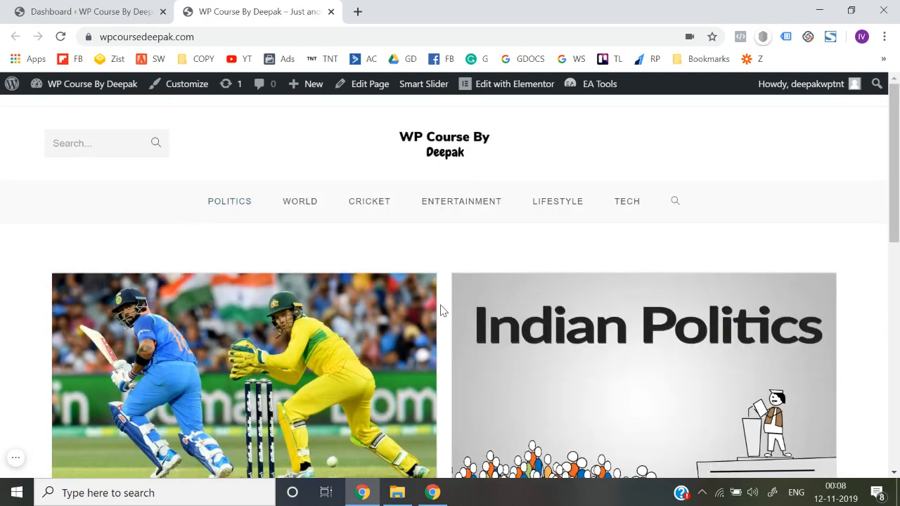
pyautogui.scroll(-10, 442, 311)
pyautogui.scroll(10, 441, 311)
# Open the tinypng.com image compression site in a new browser tab.
pyautogui.click(358, 12)
pyautogui.write('tiny')
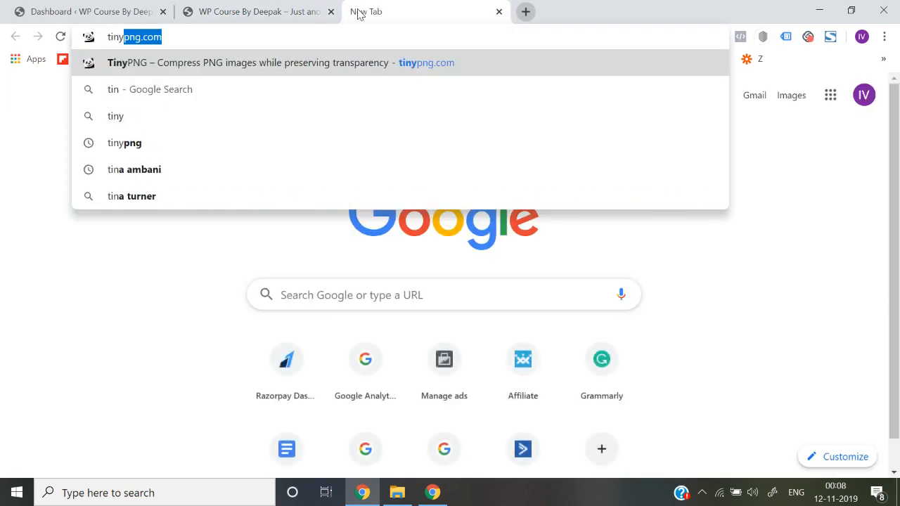
pyautogui.press('Return')
pyautogui.click(270, 7)
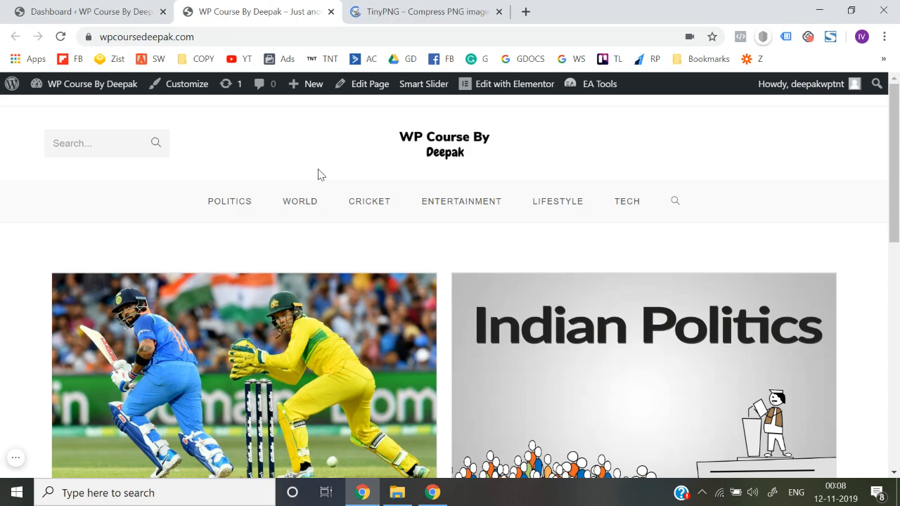
pyautogui.click(402, 9)
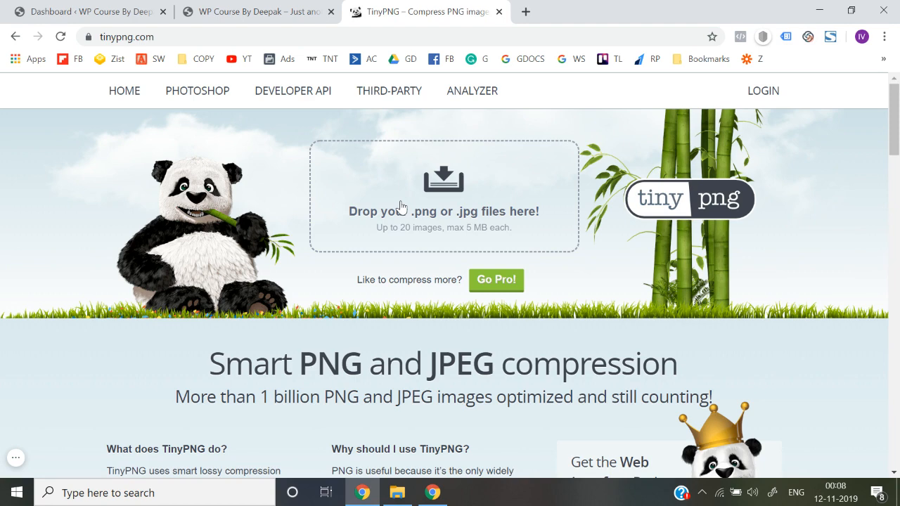
# Compress New 1.png from the Desktop's Remarketing Videos_Web folder with TinyPNG and check its compressed file size.
pyautogui.click(400, 204)
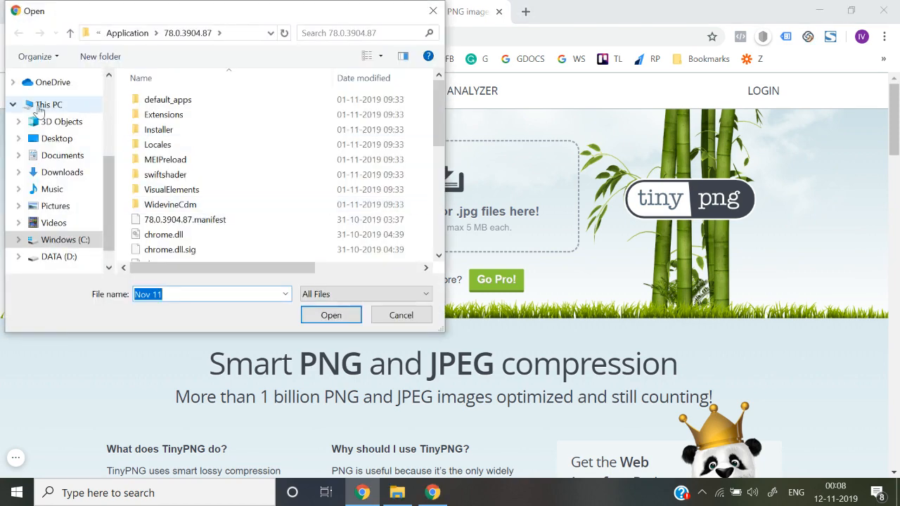
pyautogui.scroll(3, 38, 109)
pyautogui.click(43, 106)
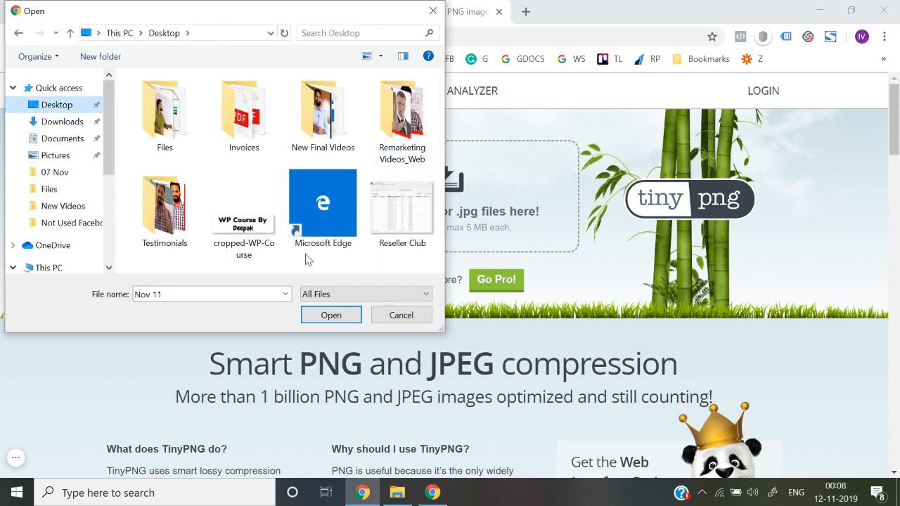
pyautogui.doubleClick(405, 154)
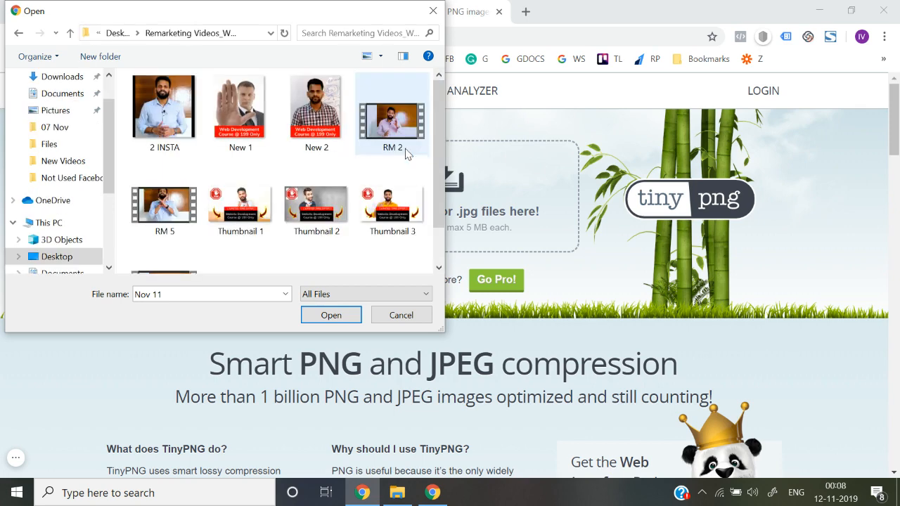
pyautogui.doubleClick(241, 115)
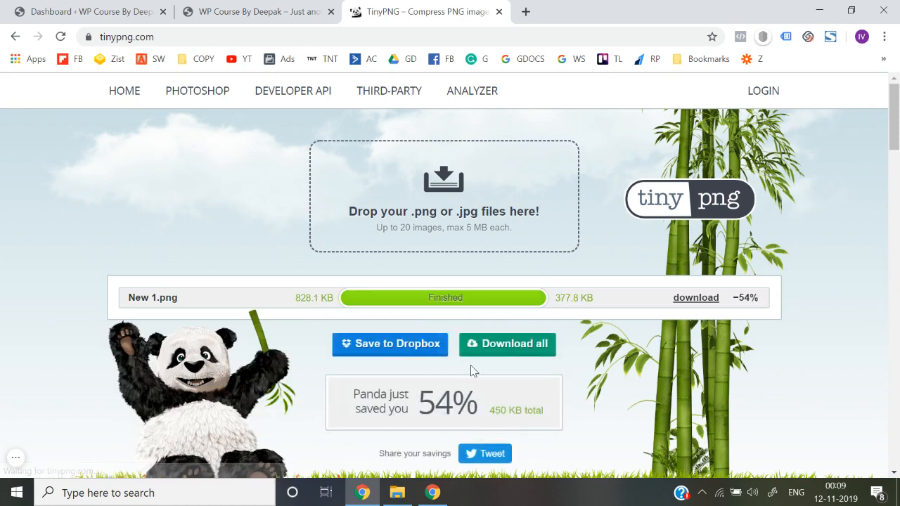
pyautogui.tripleClick(559, 299)
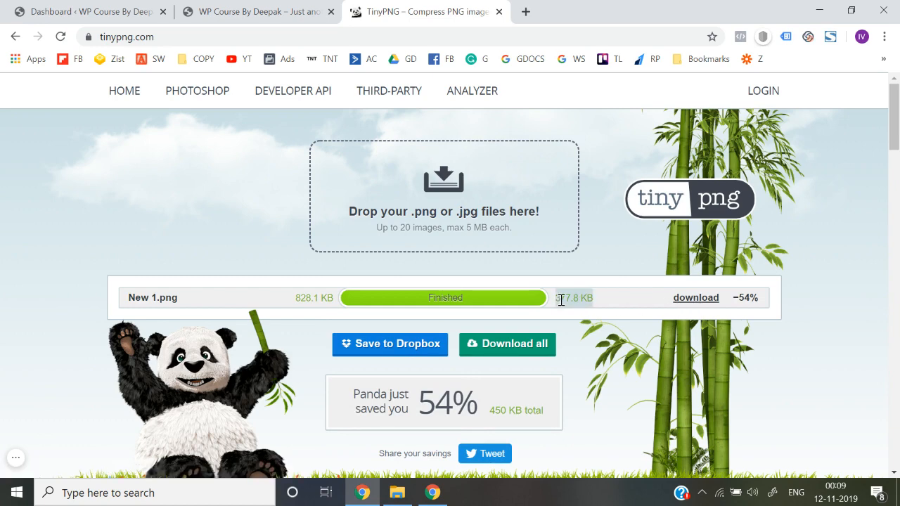
pyautogui.click(561, 300)
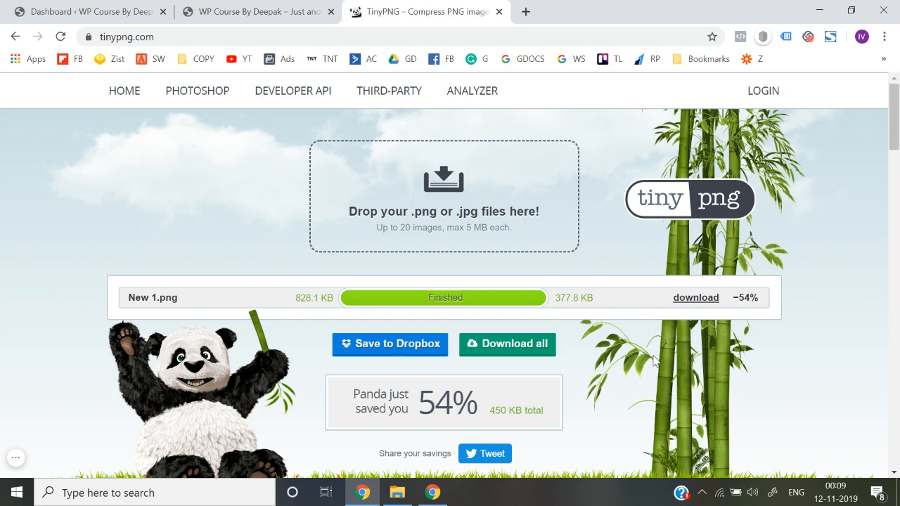
# Return to the WordPress admin and search for new plugins with the keyword "smush".
pyautogui.click(141, 12)
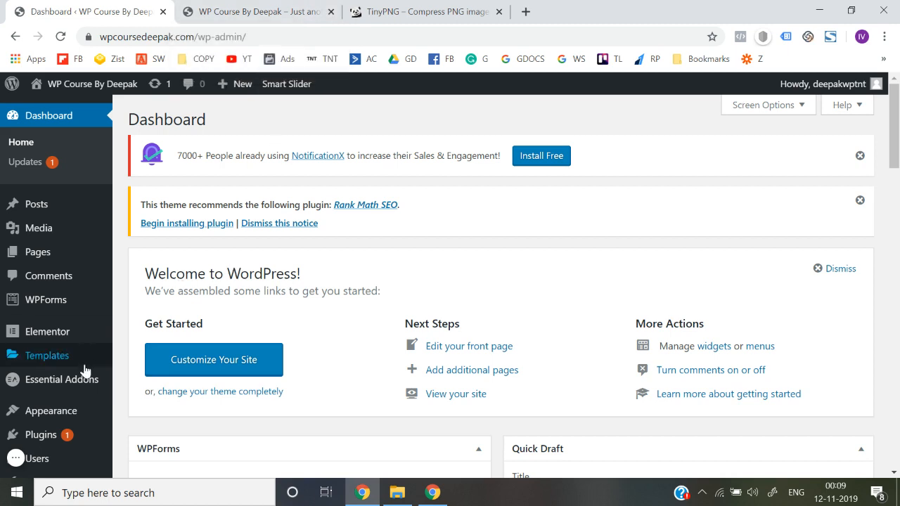
pyautogui.scroll(-1, 70, 436)
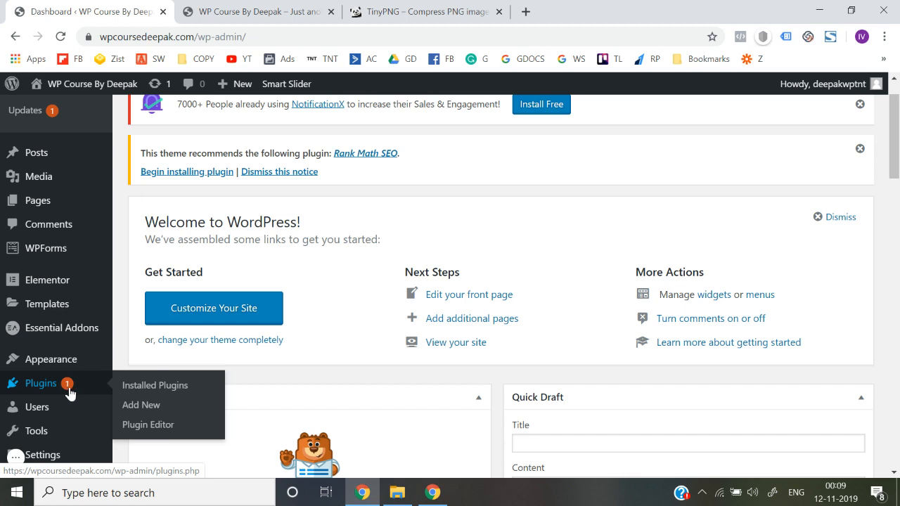
pyautogui.click(121, 408)
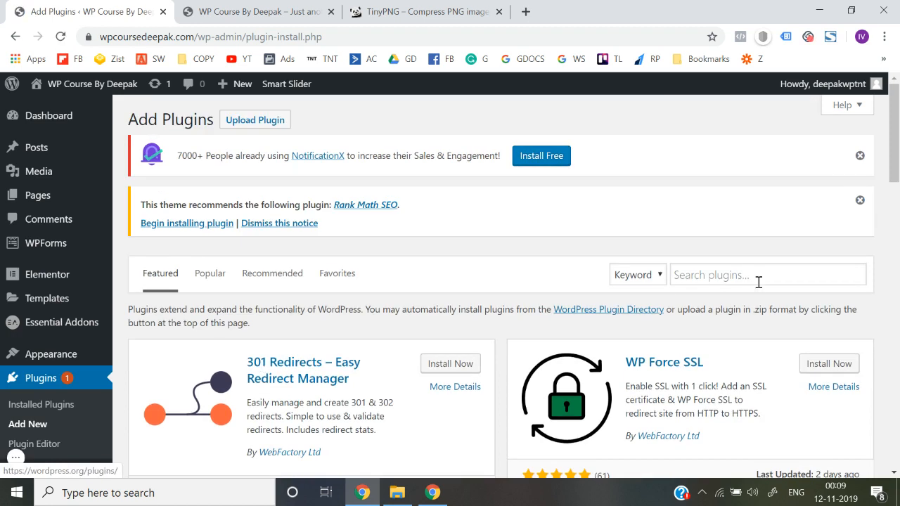
pyautogui.click(758, 282)
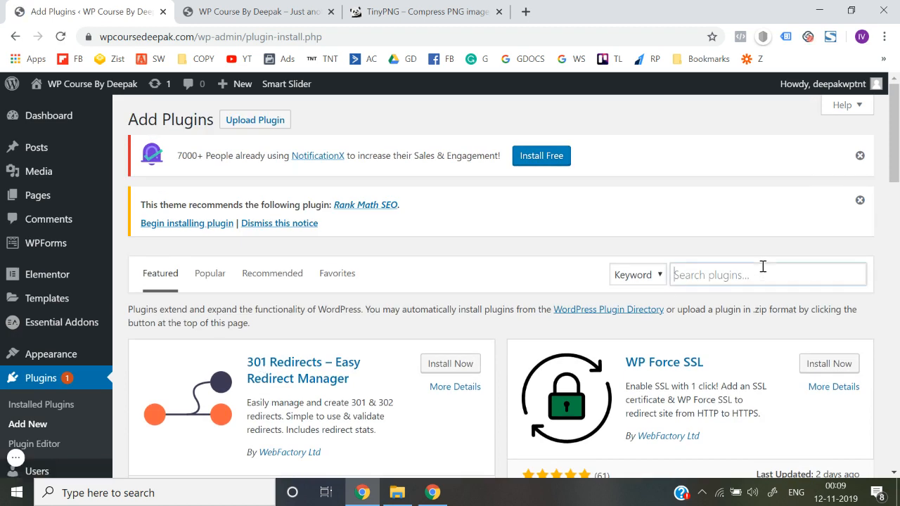
pyautogui.write('smush')
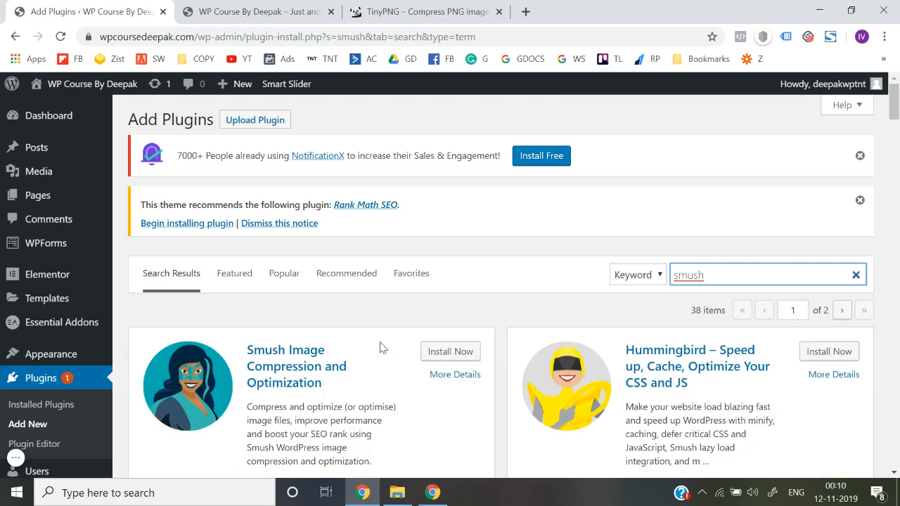
# Install and activate the Smush Image Compression and Optimization plugin.
pyautogui.scroll(-1, 382, 346)
pyautogui.click(444, 271)
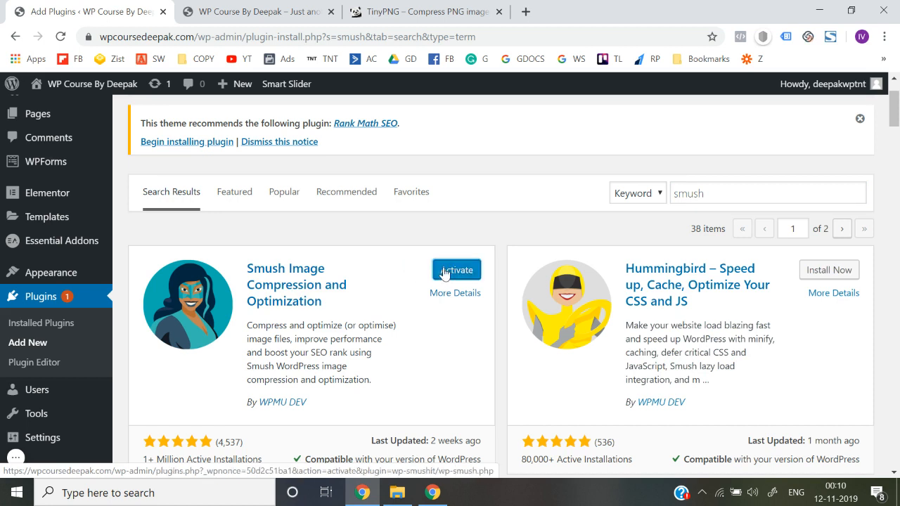
pyautogui.click(459, 274)
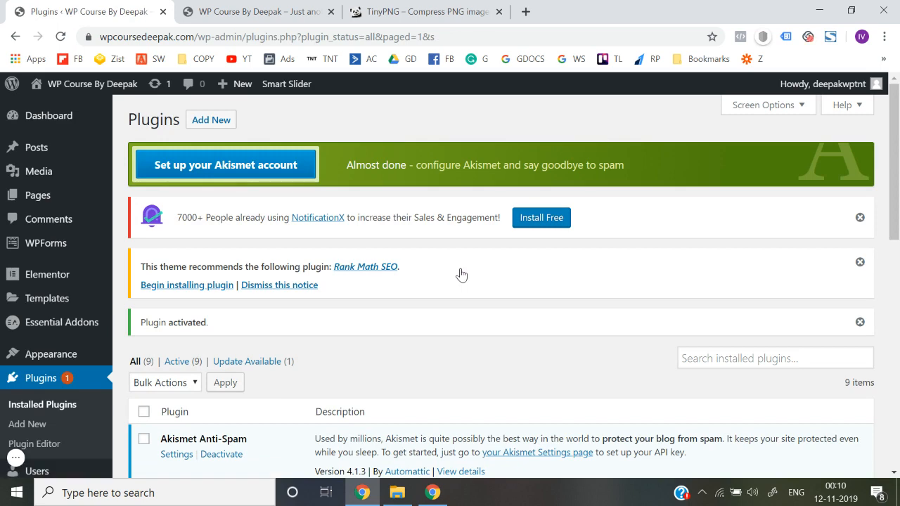
# Open the Smush plugin's dashboard and skip its setup wizard.
pyautogui.scroll(-2, 460, 275)
pyautogui.scroll(-2, 297, 310)
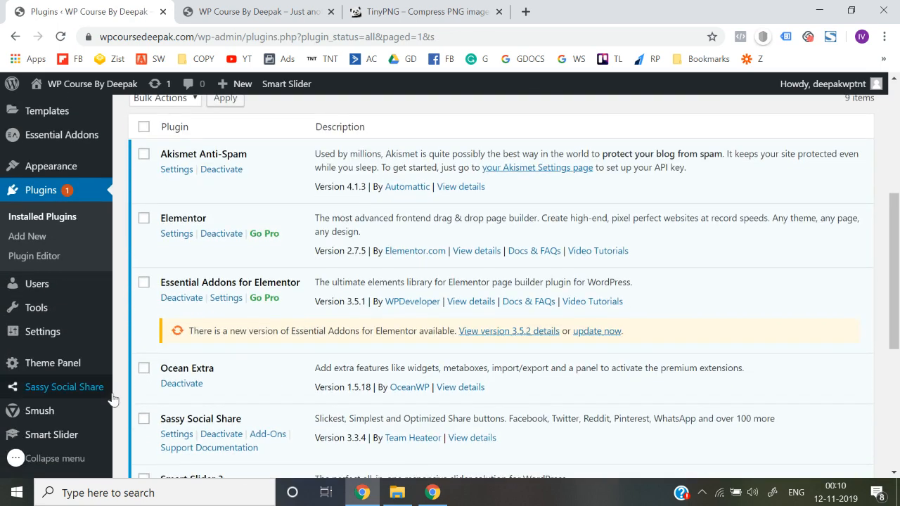
pyautogui.moveTo(36, 418)
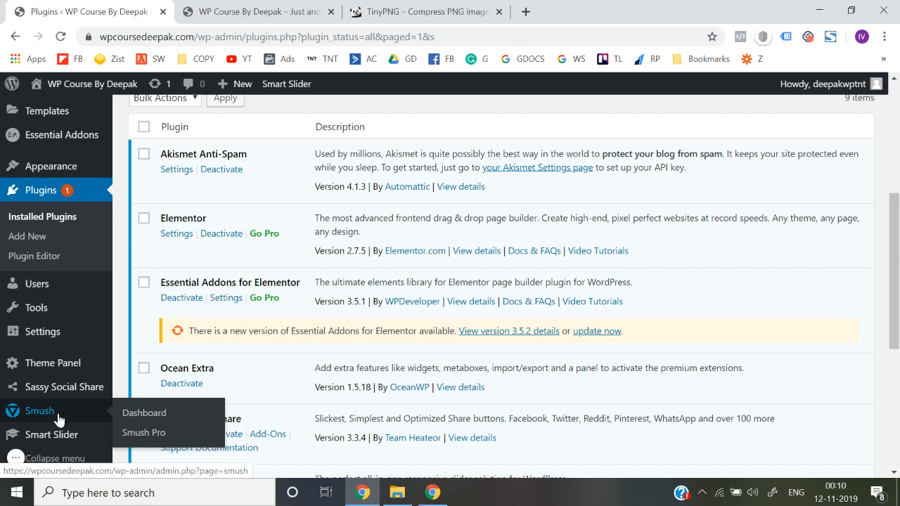
pyautogui.click(152, 419)
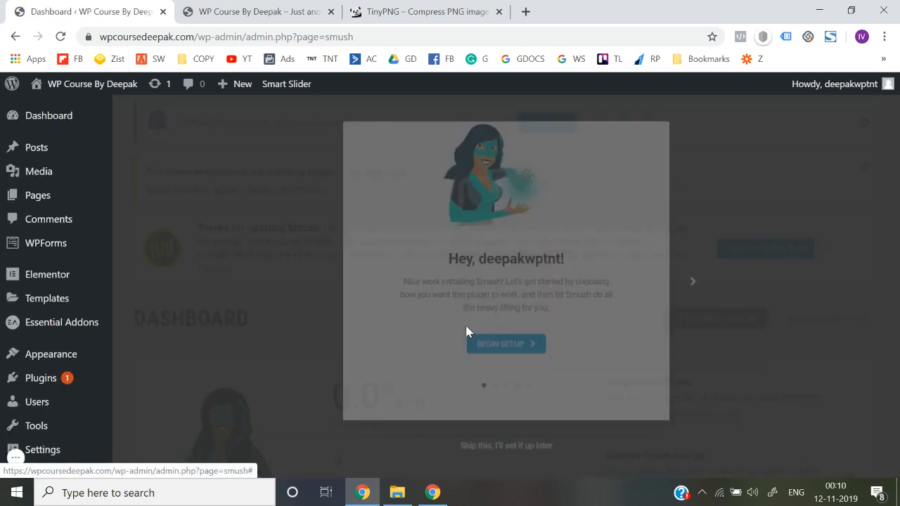
pyautogui.click(518, 454)
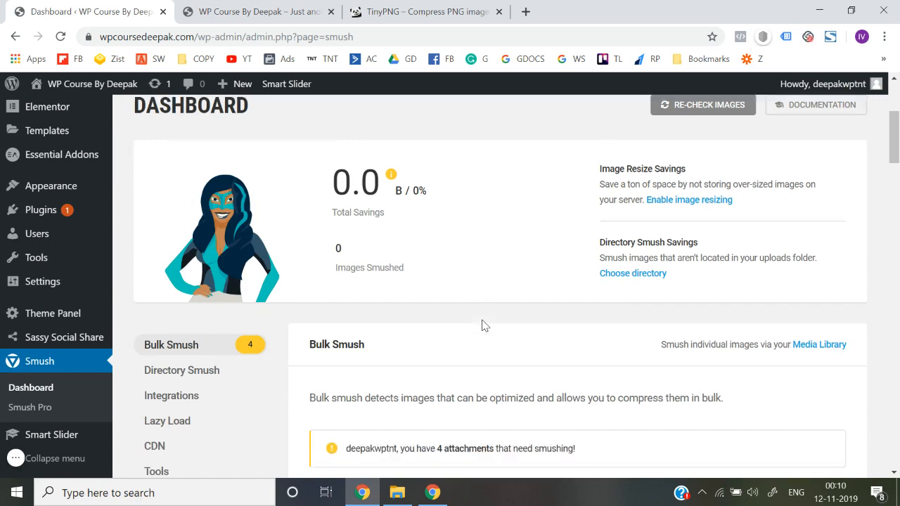
# Run Bulk Smush on the site's uncompressed attachments.
pyautogui.scroll(-2, 483, 325)
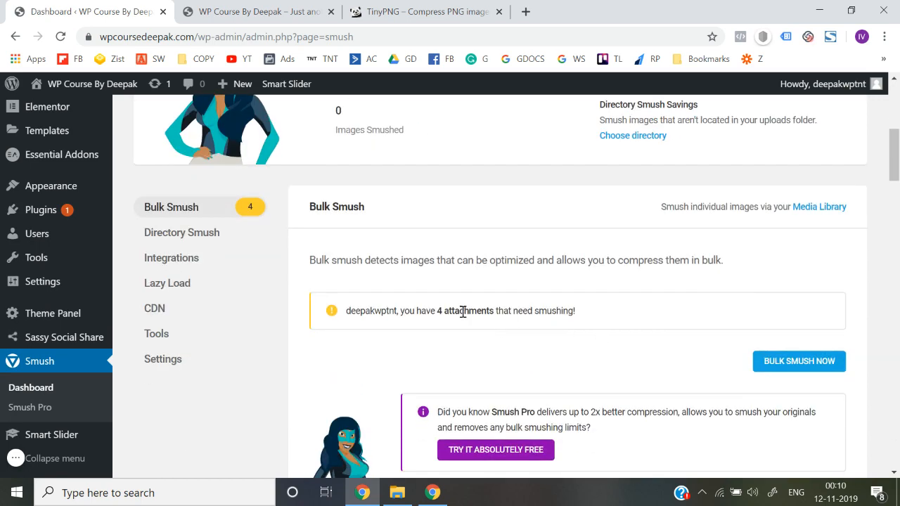
pyautogui.scroll(-1, 471, 315)
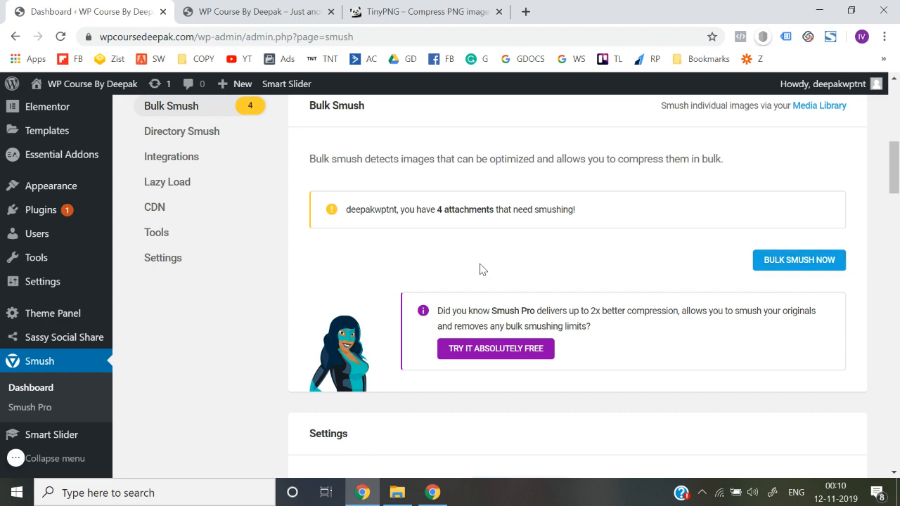
pyautogui.click(769, 259)
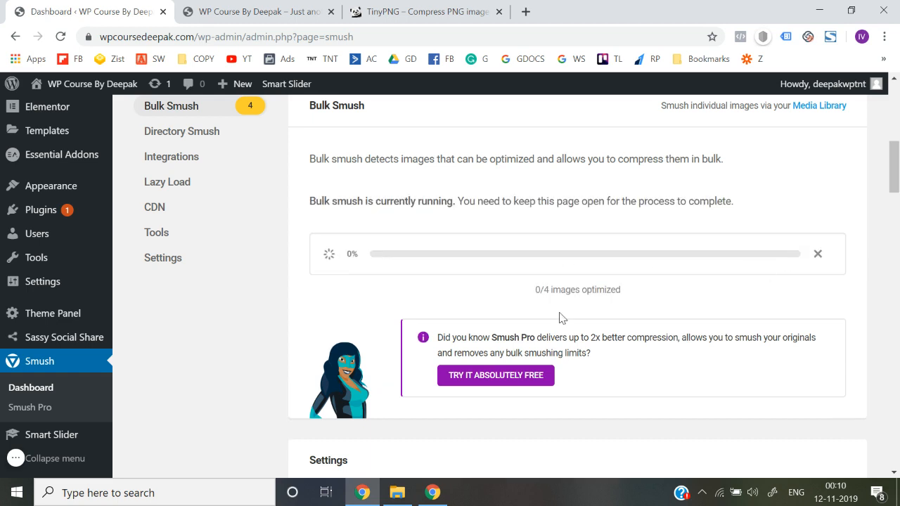
# Examine the bulk compression result and the total savings on the Smush dashboard.
pyautogui.scroll(1, 561, 318)
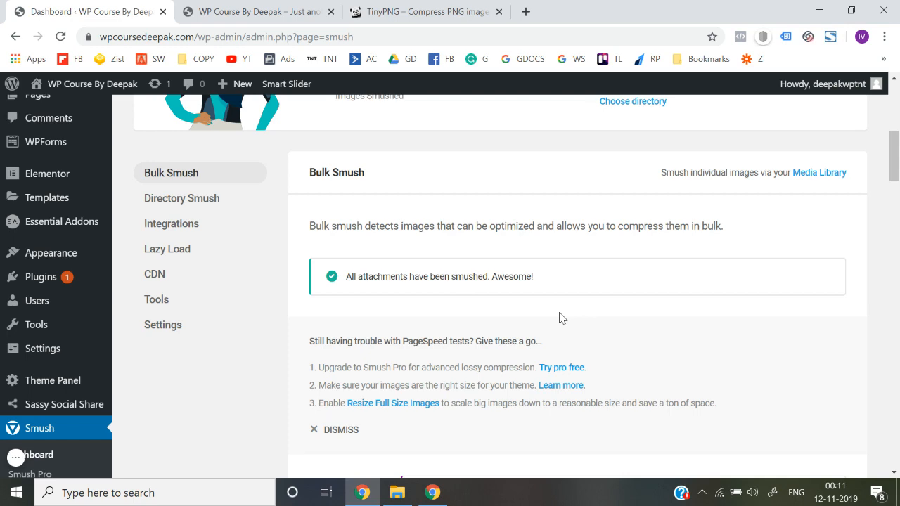
pyautogui.scroll(-3, 561, 316)
pyautogui.scroll(3, 510, 314)
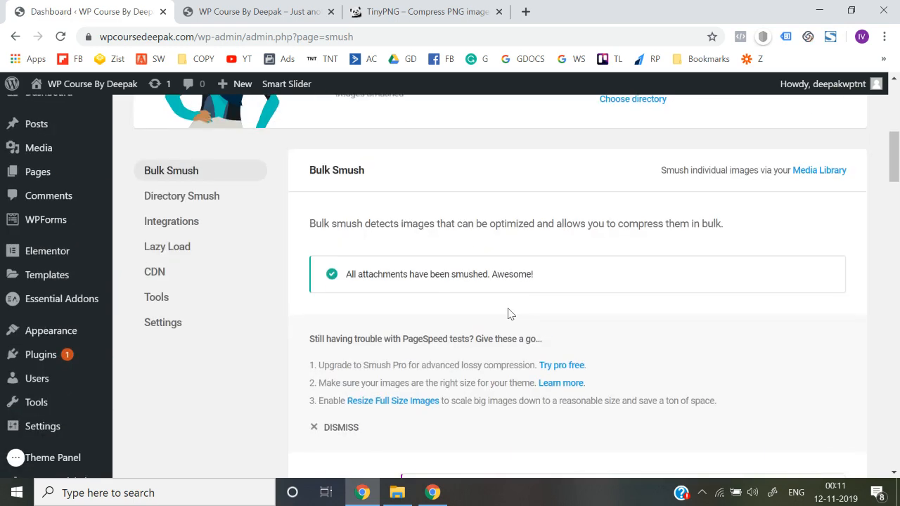
pyautogui.scroll(7, 246, 194)
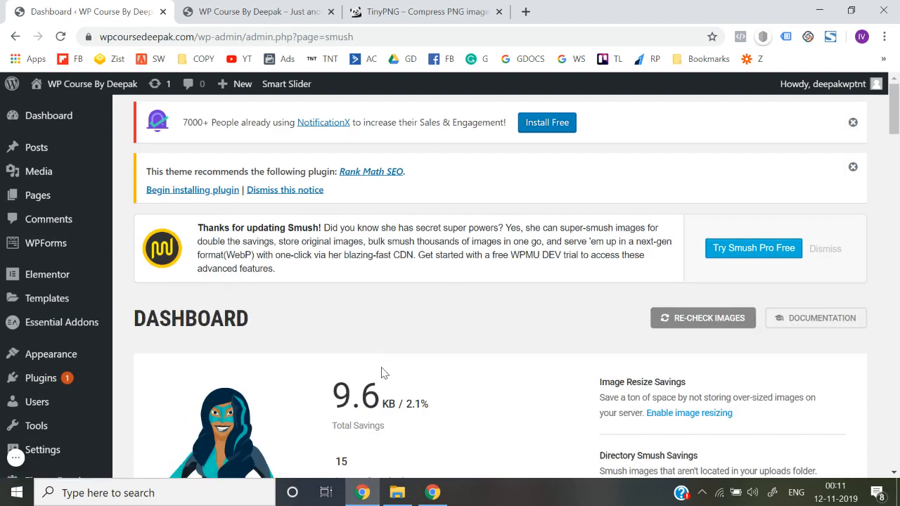
pyautogui.scroll(-2, 358, 391)
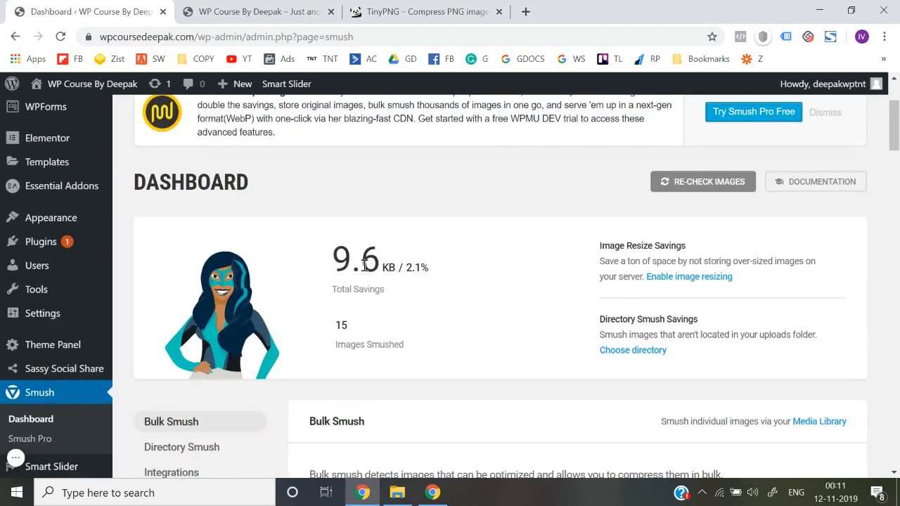
pyautogui.scroll(2, 365, 265)
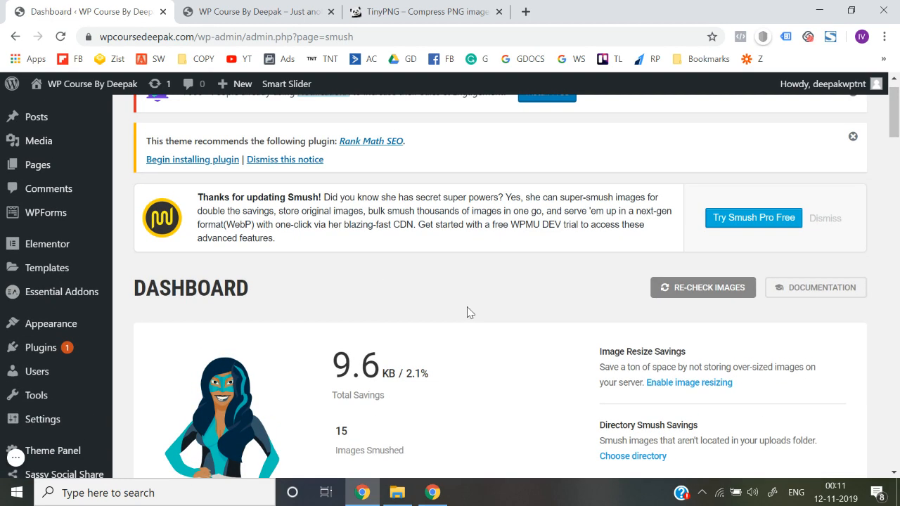
pyautogui.scroll(1, 467, 312)
pyautogui.scroll(-4, 467, 312)
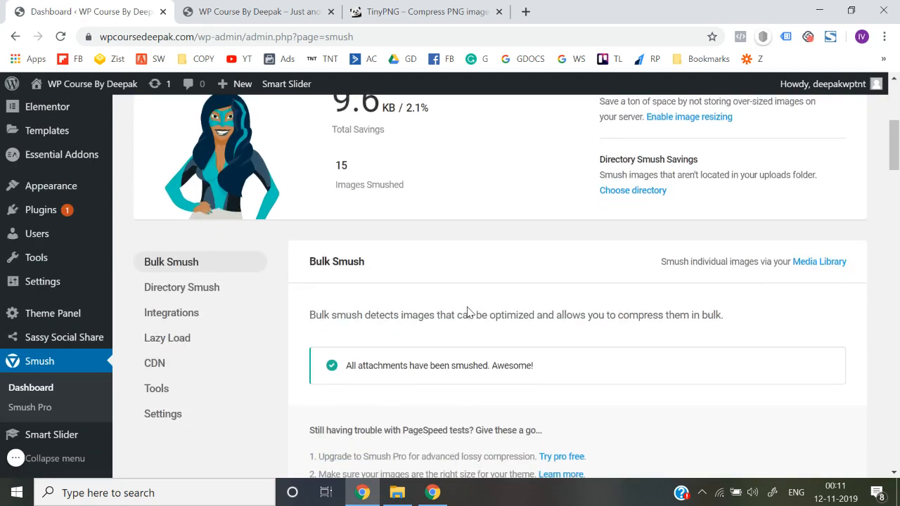
# Review Smush's settings for image sizes, automatic compression, metadata and image resizing.
pyautogui.scroll(-10, 386, 303)
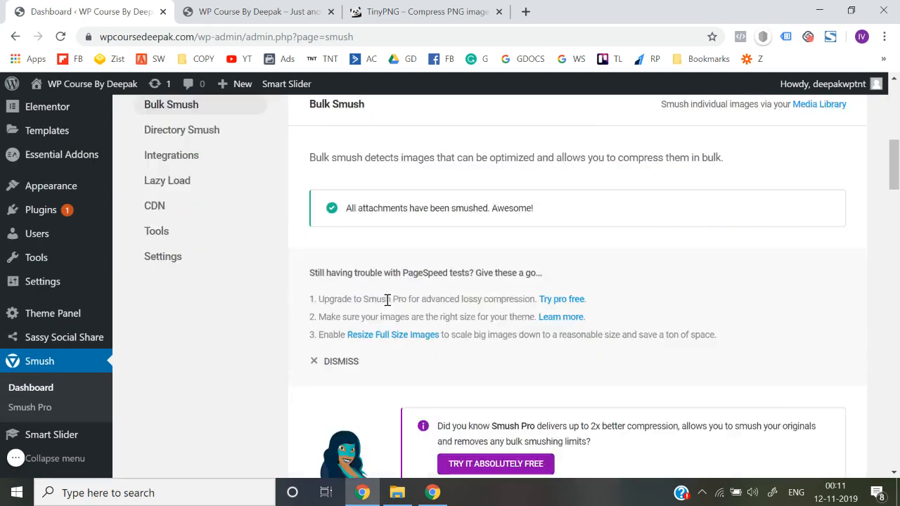
pyautogui.scroll(-1, 386, 304)
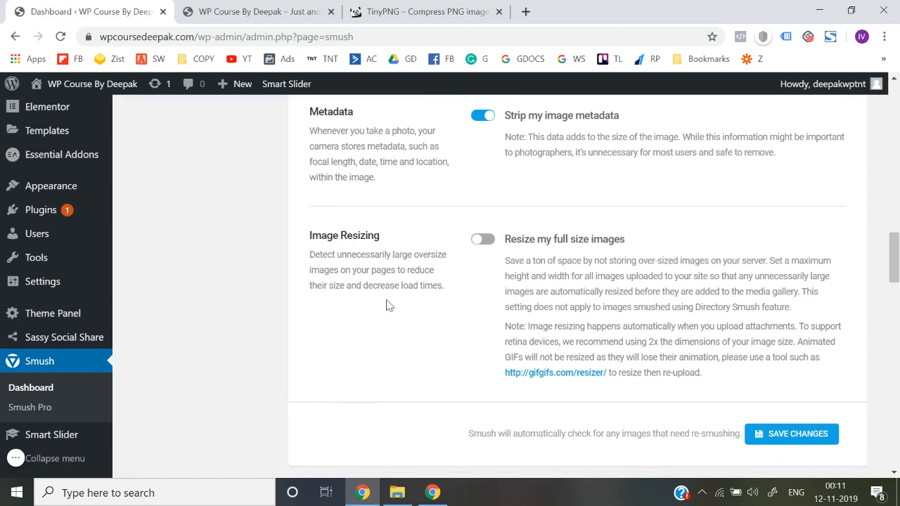
pyautogui.scroll(2, 389, 305)
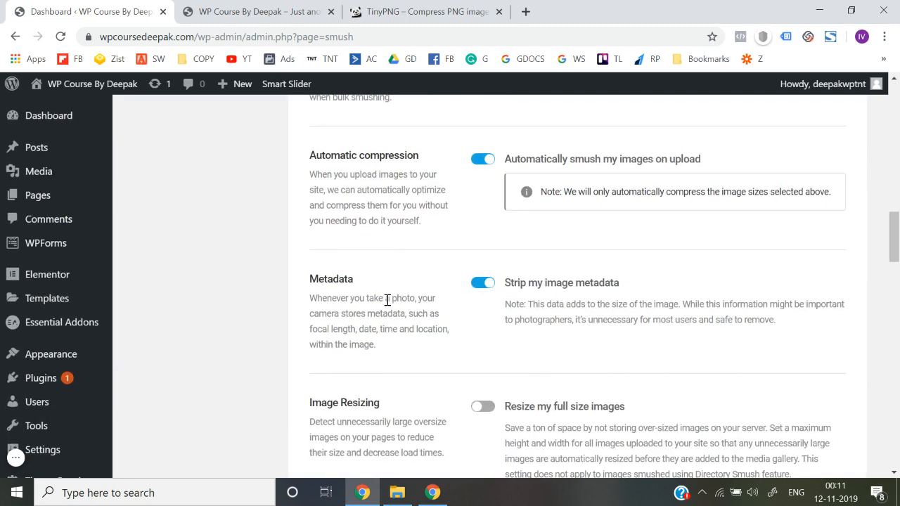
pyautogui.scroll(2, 388, 300)
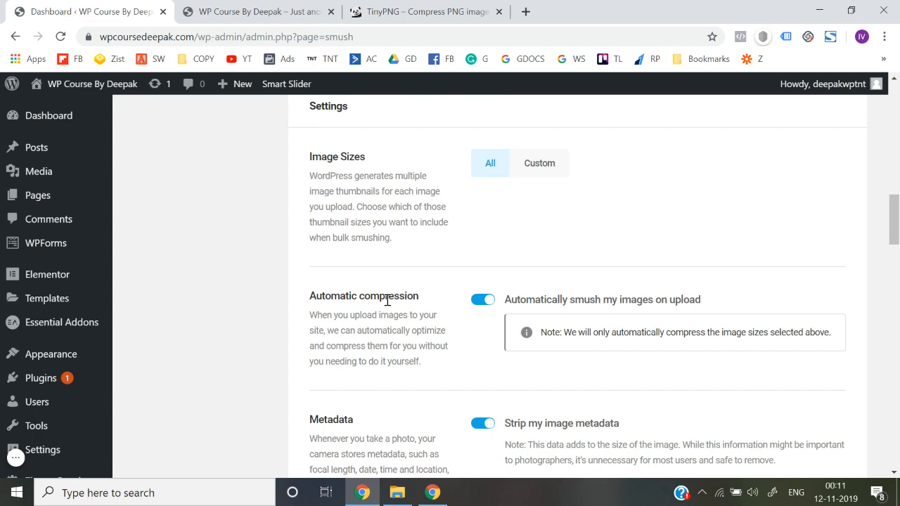
pyautogui.scroll(2, 387, 302)
pyautogui.scroll(10, 388, 305)
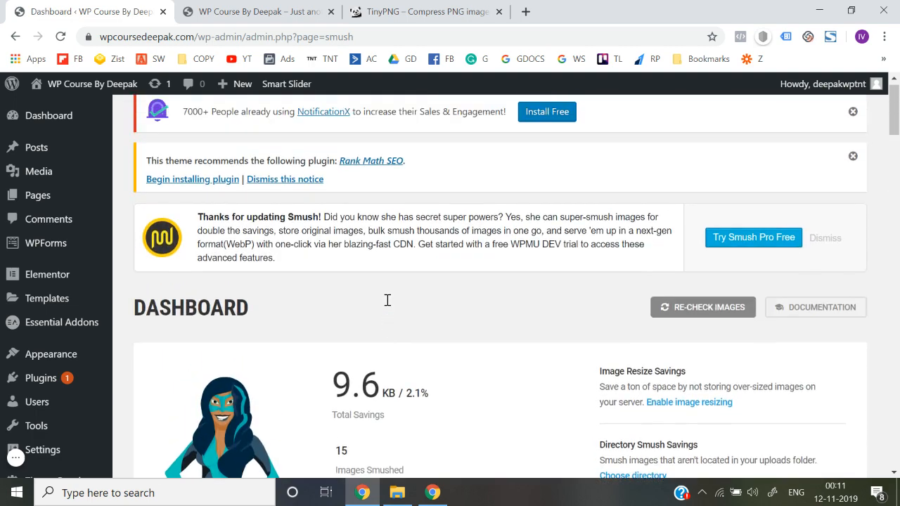
# Dismiss the Smush update, Rank Math SEO and NotificationX notices above the Smush dashboard.
pyautogui.click(824, 249)
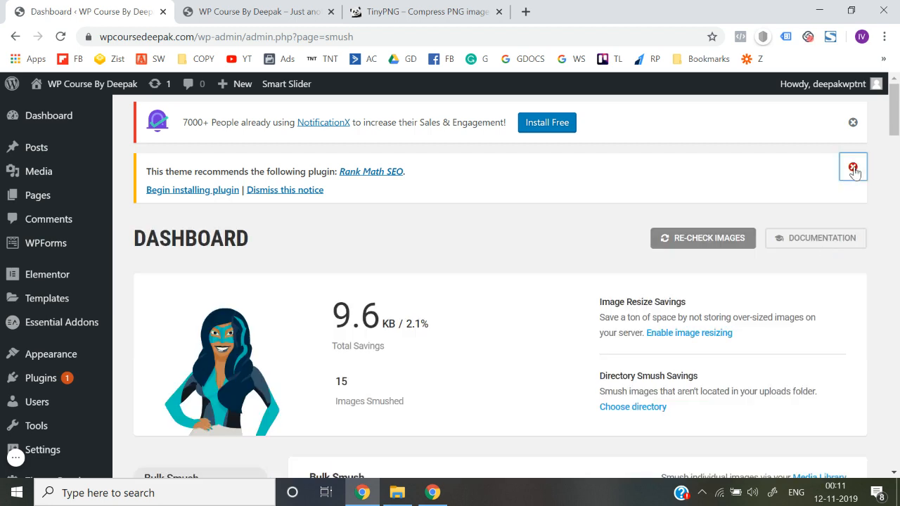
pyautogui.click(853, 167)
pyautogui.click(853, 123)
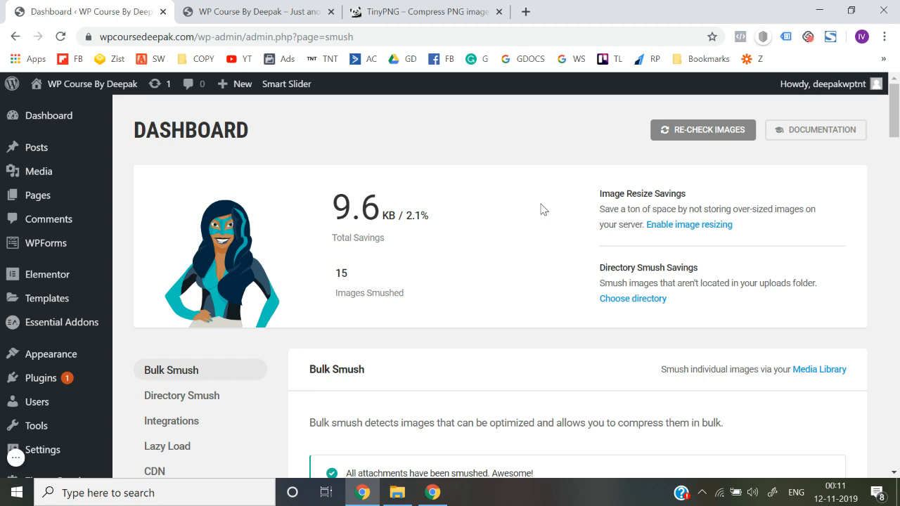
# Search the web for pingdom in a new browser tab and open the Pingdom Tools website speed test.
pyautogui.click(526, 12)
pyautogui.write('pingdom')
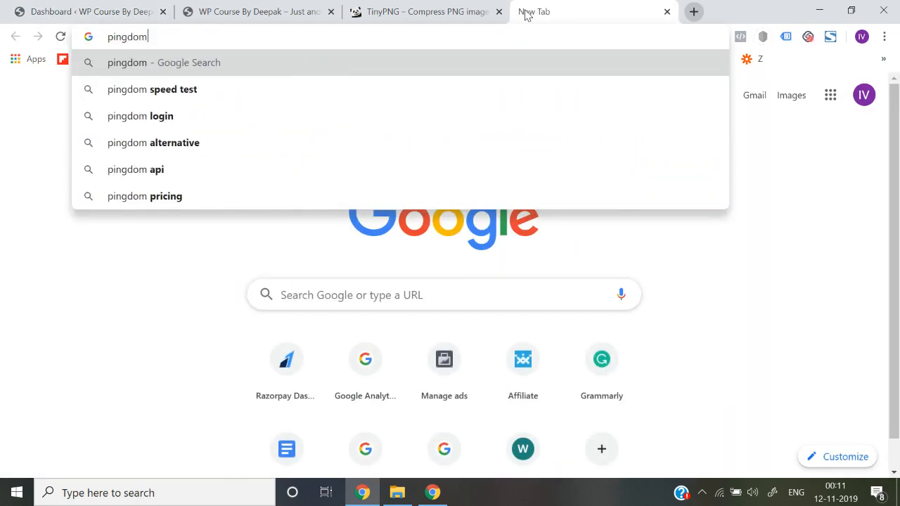
pyautogui.press('Return')
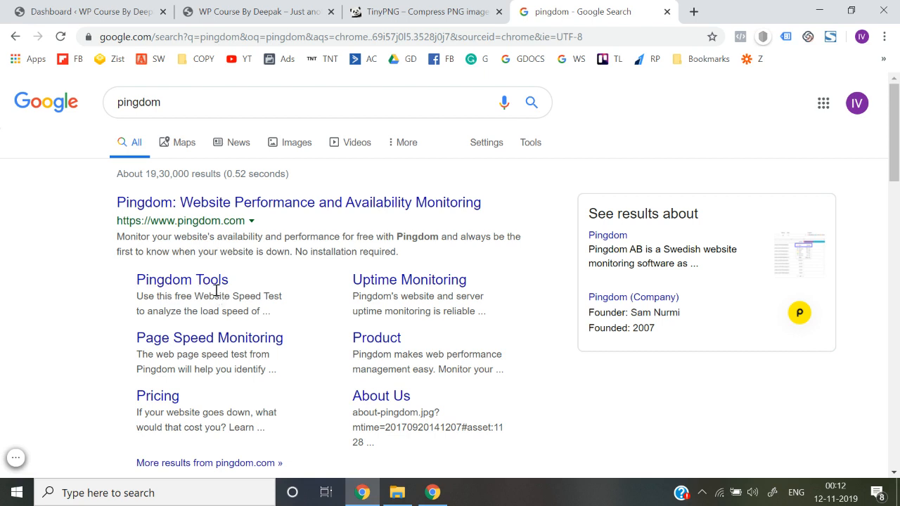
pyautogui.click(187, 283)
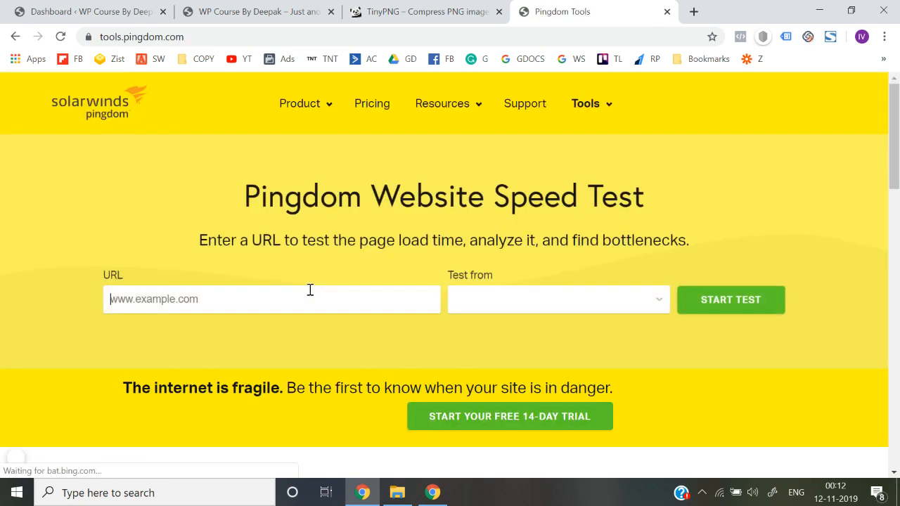
# Copy the WordPress site's homepage URL and paste it as the URL for the Pingdom speed test.
pyautogui.click(260, 14)
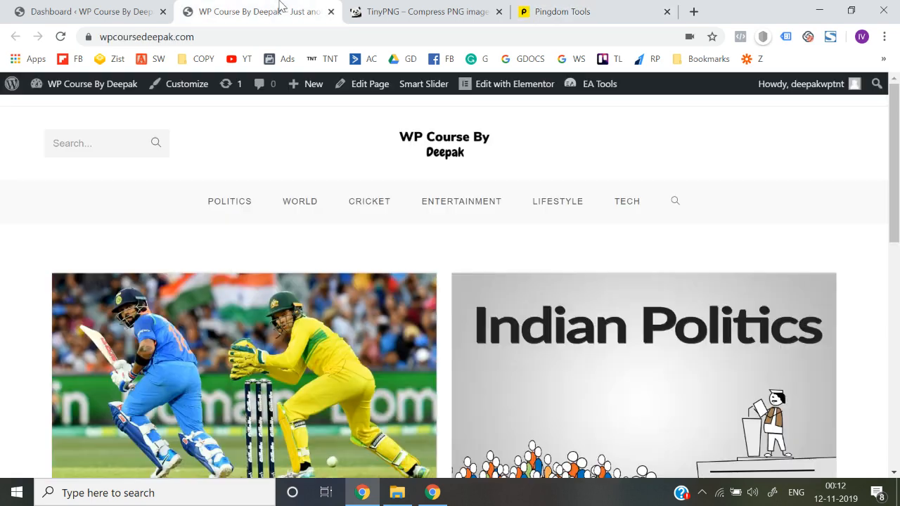
pyautogui.click(227, 40)
pyautogui.hotkey('ctrl', 'c')
pyautogui.click(531, 8)
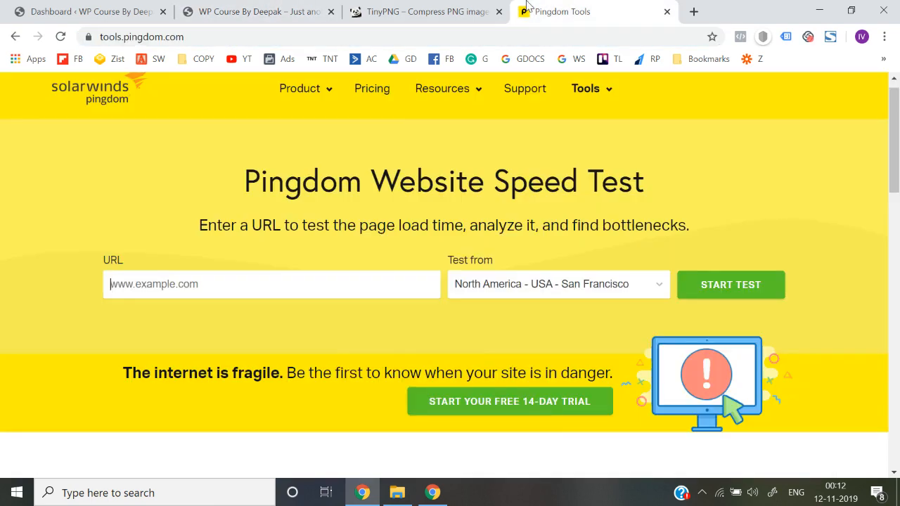
pyautogui.hotkey('ctrl', 'v')
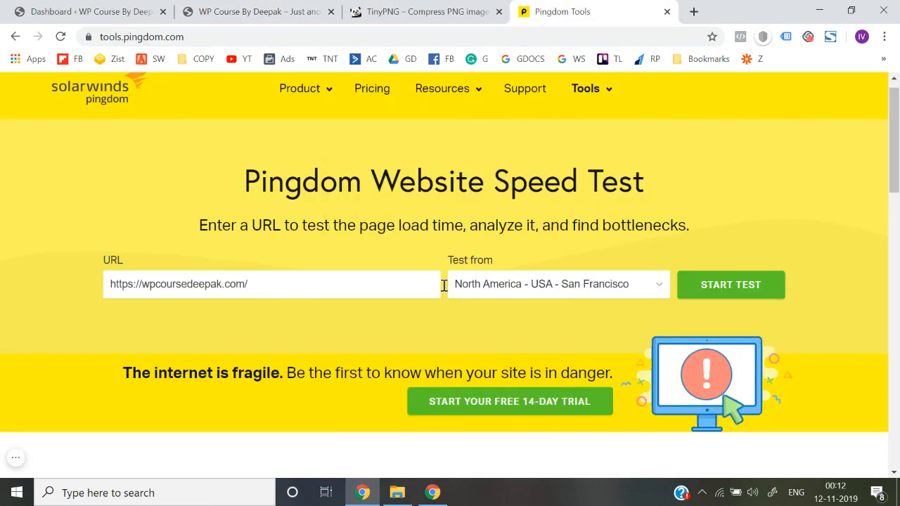
# Set the test location to North America - USA - Washington D.C and start the Pingdom speed test.
pyautogui.click(514, 285)
pyautogui.scroll(-1, 473, 425)
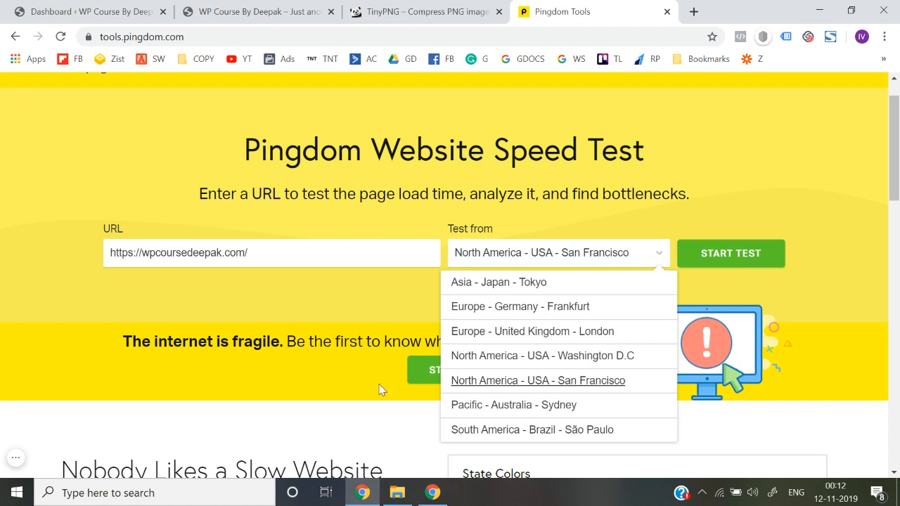
pyautogui.click(521, 365)
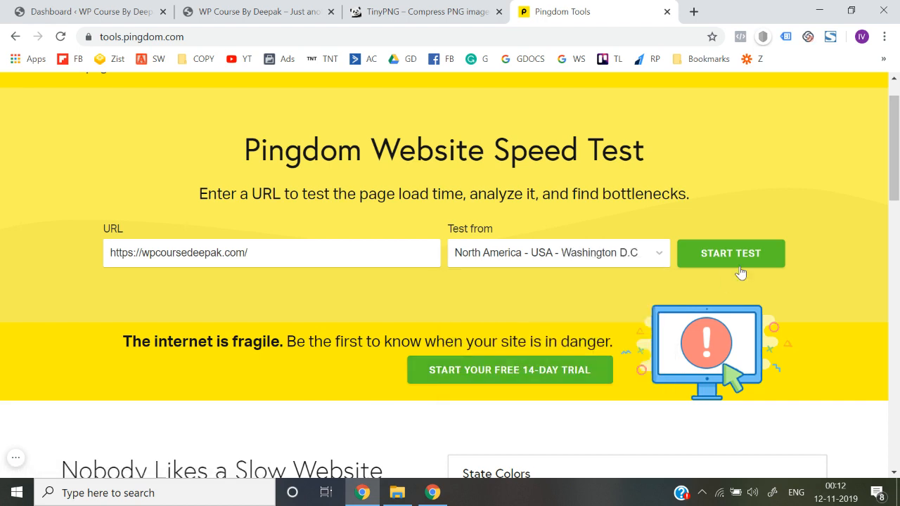
pyautogui.click(740, 258)
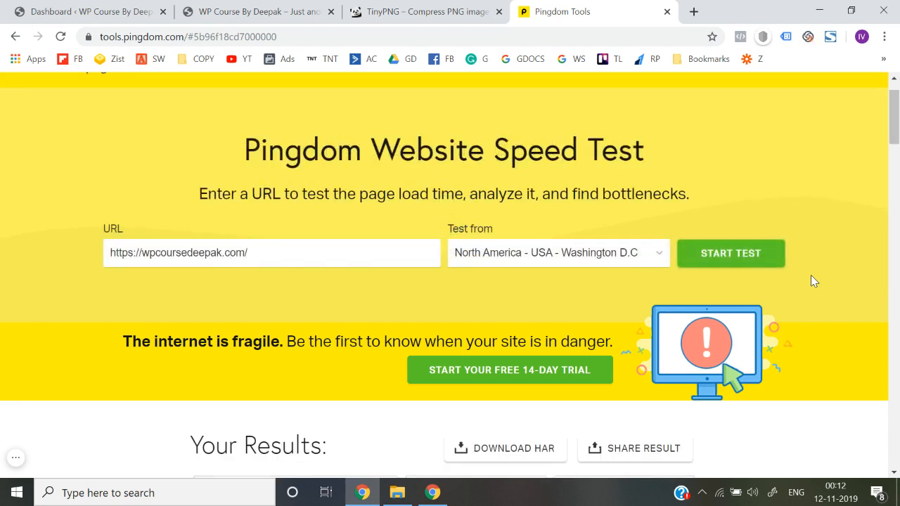
# Examine the Pingdom results for performance grade, page size, load time, requests and improvement suggestions.
pyautogui.scroll(-1, 810, 280)
pyautogui.scroll(-1, 369, 353)
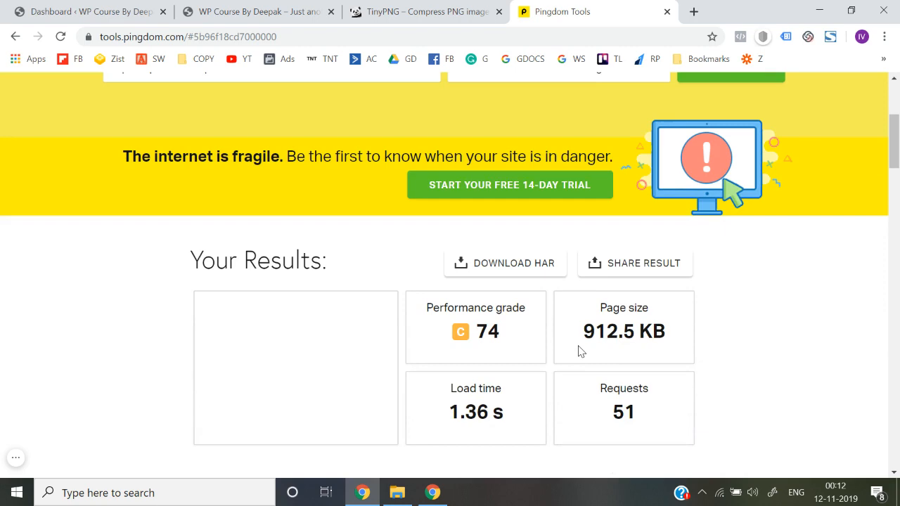
pyautogui.scroll(-1, 552, 389)
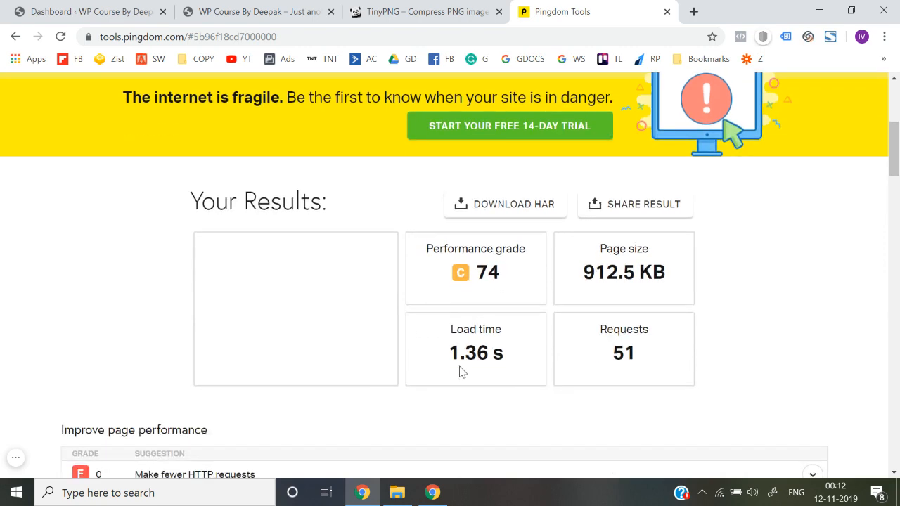
pyautogui.scroll(-2, 469, 359)
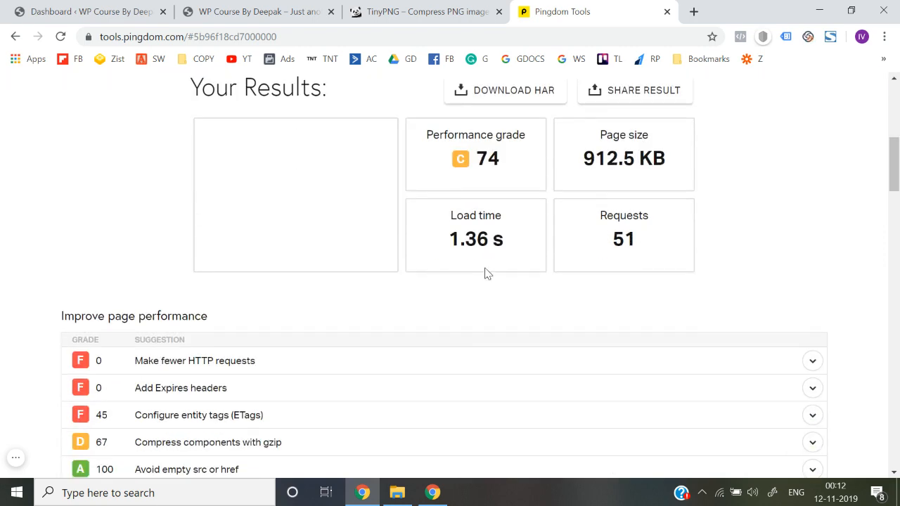
pyautogui.scroll(3, 487, 260)
pyautogui.scroll(-1, 490, 262)
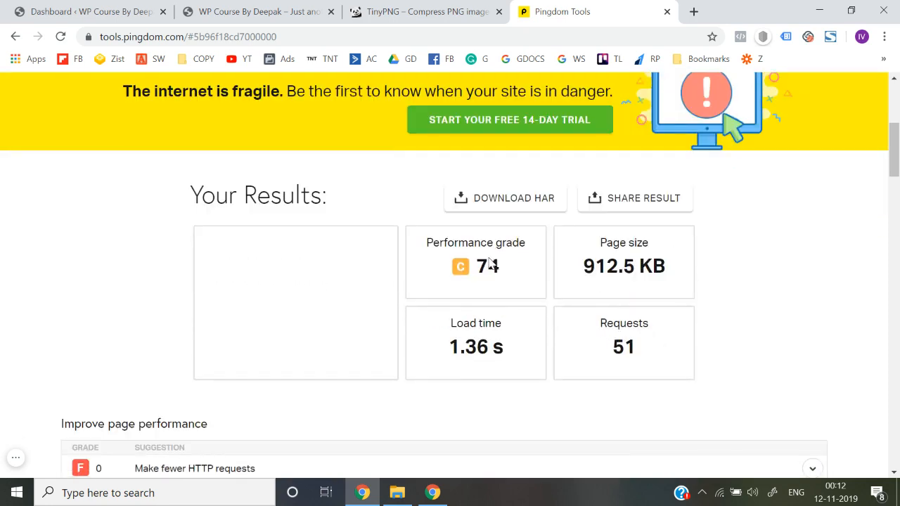
pyautogui.scroll(2, 443, 376)
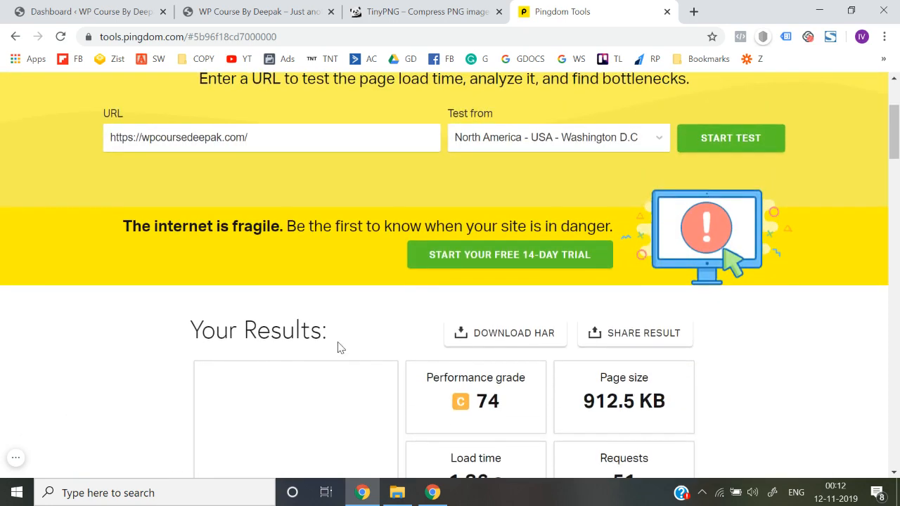
pyautogui.scroll(-2, 337, 347)
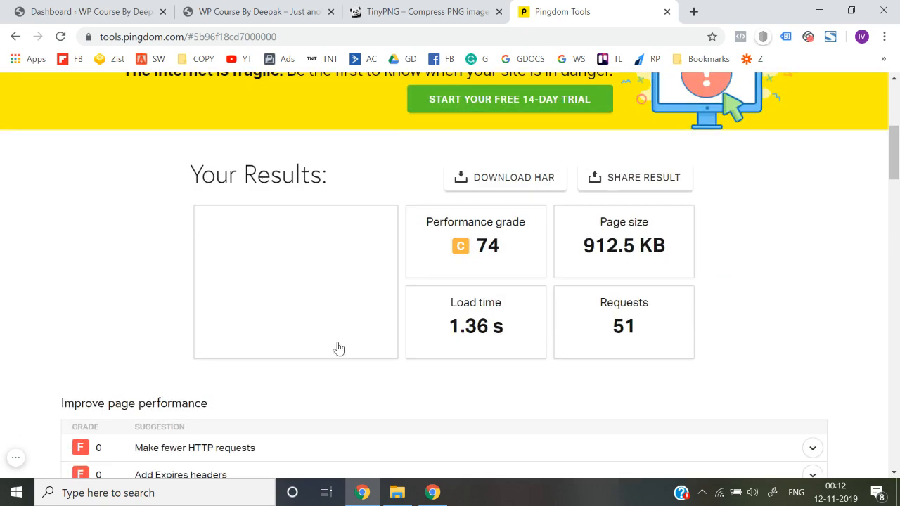
# Find GTmetrix through a web search in a new browser tab and run its test on the WordPress site's homepage URL.
pyautogui.click(693, 11)
pyautogui.write('gtmetrix')
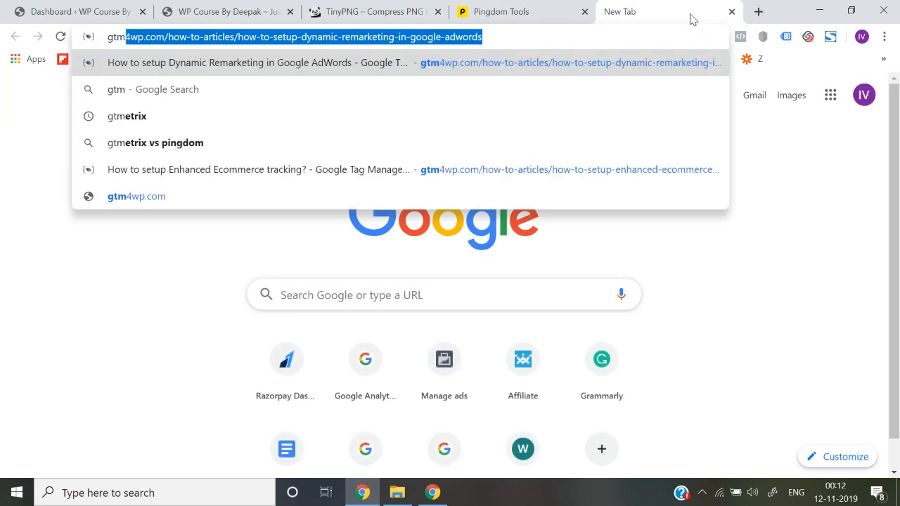
pyautogui.press('Return')
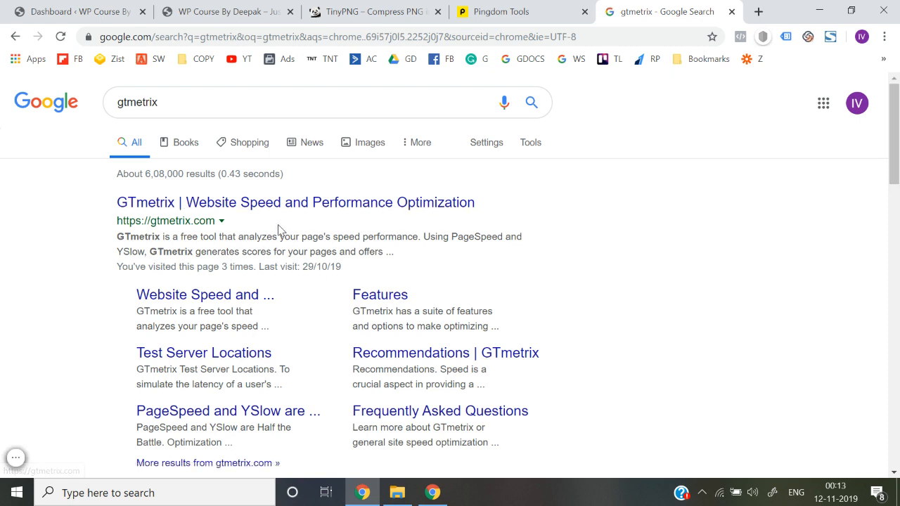
pyautogui.click(215, 211)
pyautogui.scroll(-2, 484, 278)
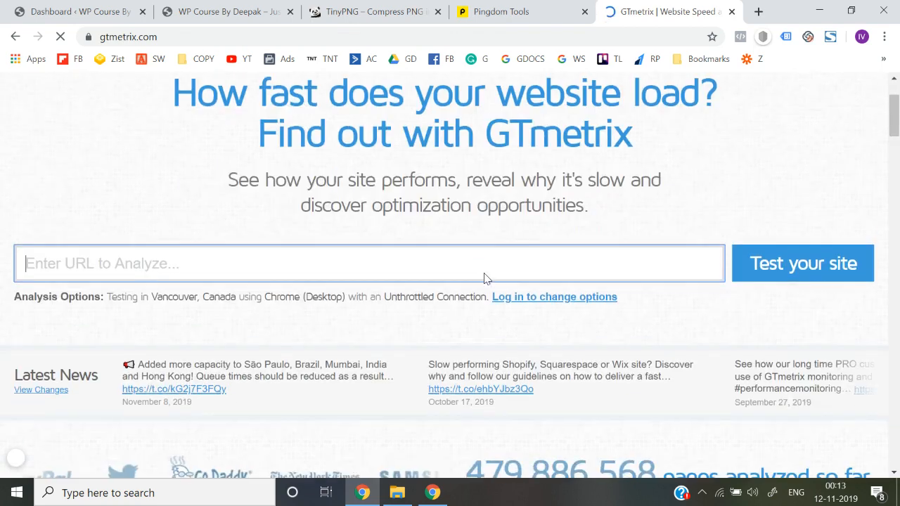
pyautogui.hotkey('ctrl', 'v')
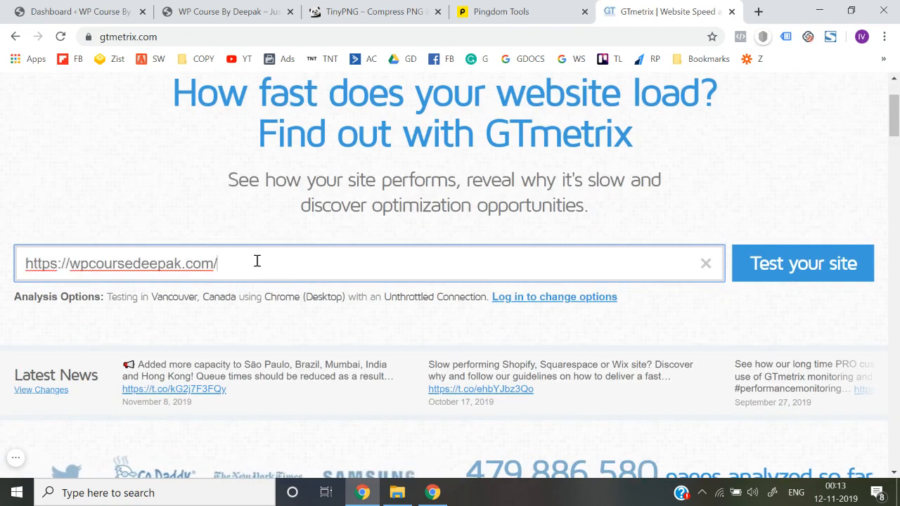
pyautogui.click(779, 280)
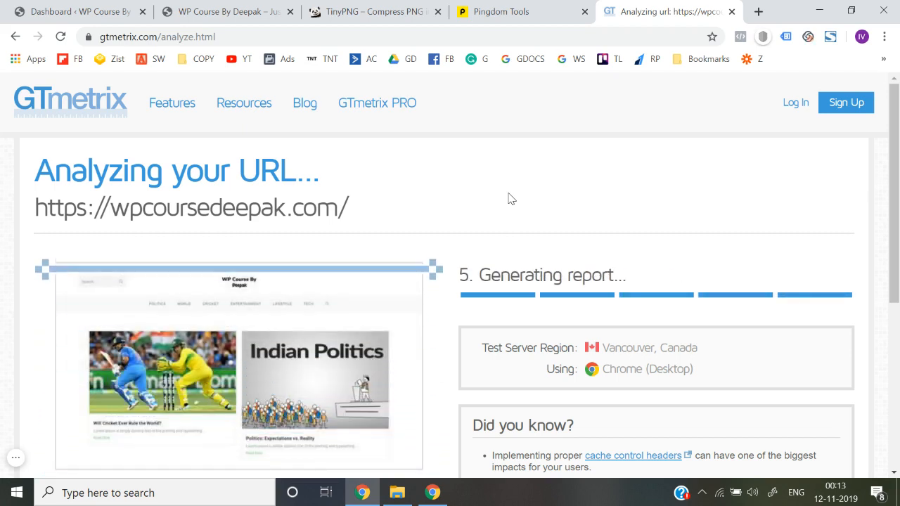
# Examine the GTmetrix report's performance scores, fully loaded time, page size and PageSpeed recommendations.
pyautogui.click(510, 7)
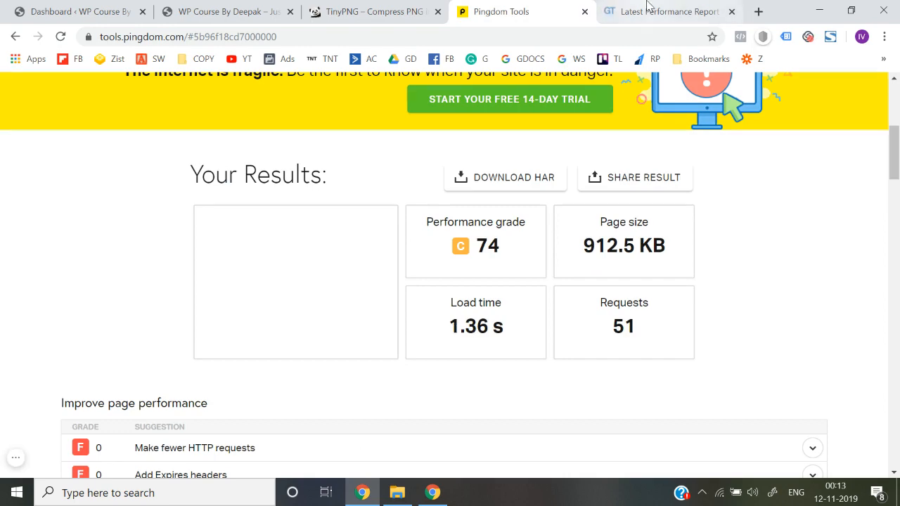
pyautogui.hotkey('ctrl', 'Tab')
pyautogui.scroll(-2, 469, 311)
pyautogui.scroll(-2, 469, 311)
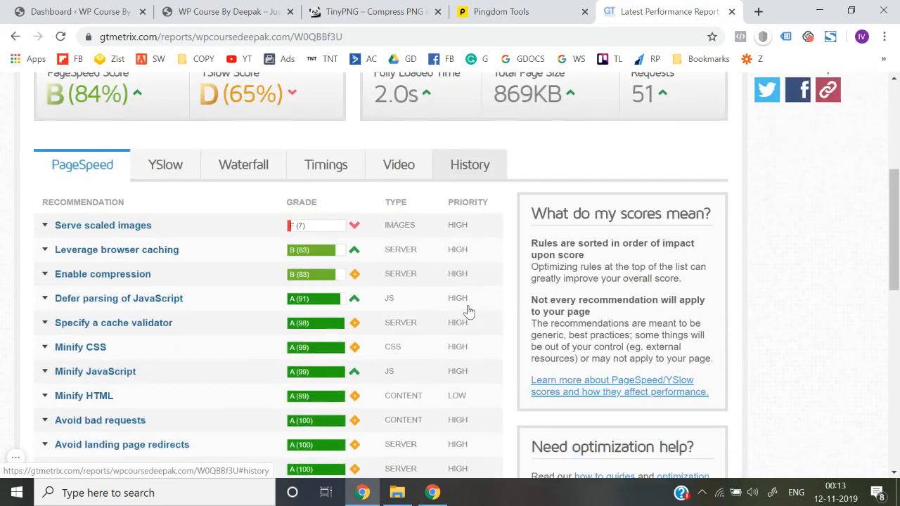
pyautogui.scroll(1, 468, 312)
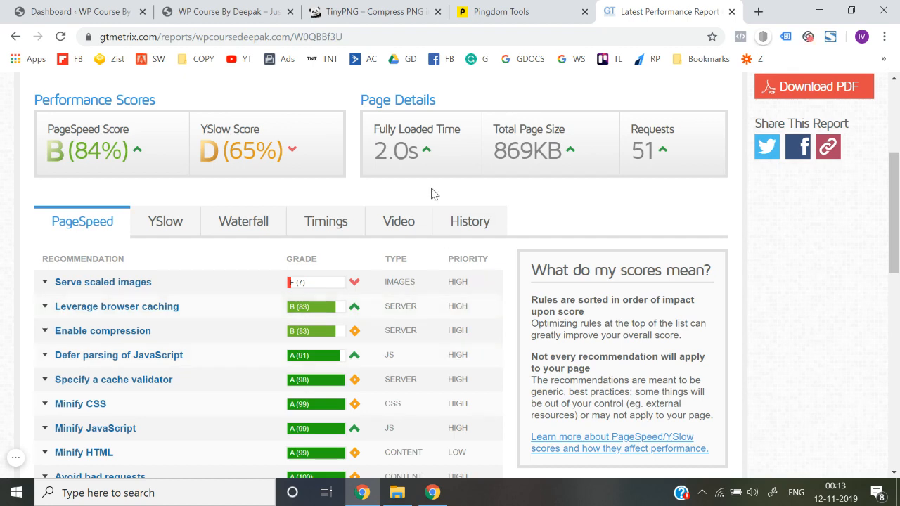
pyautogui.scroll(2, 430, 193)
pyautogui.doubleClick(412, 279)
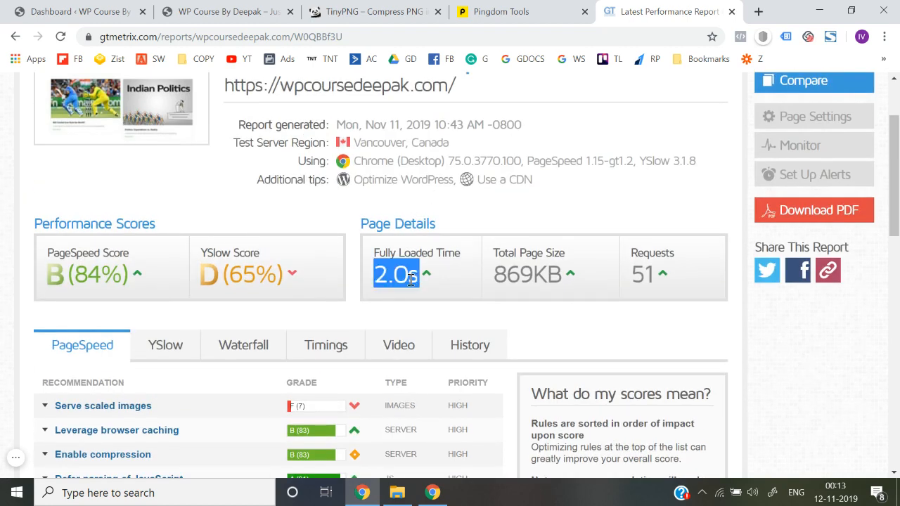
pyautogui.scroll(-5, 411, 279)
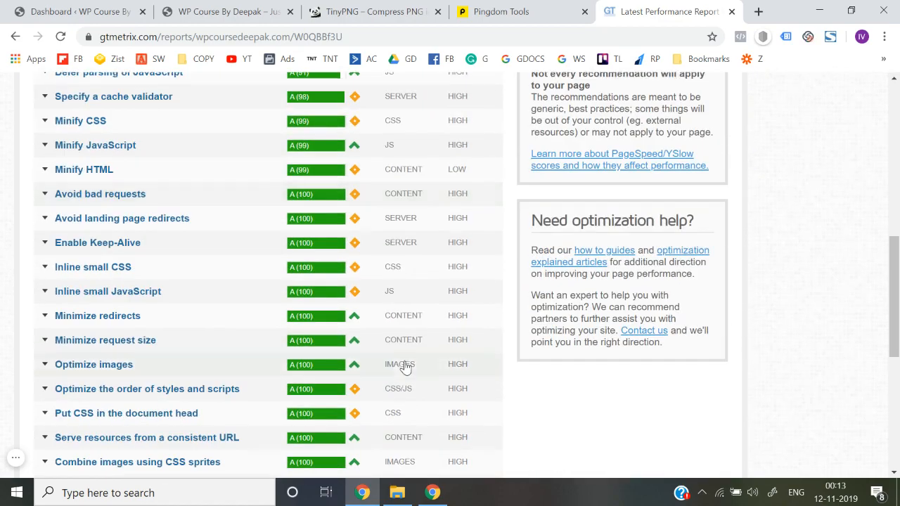
pyautogui.scroll(-5, 404, 367)
pyautogui.scroll(6, 405, 367)
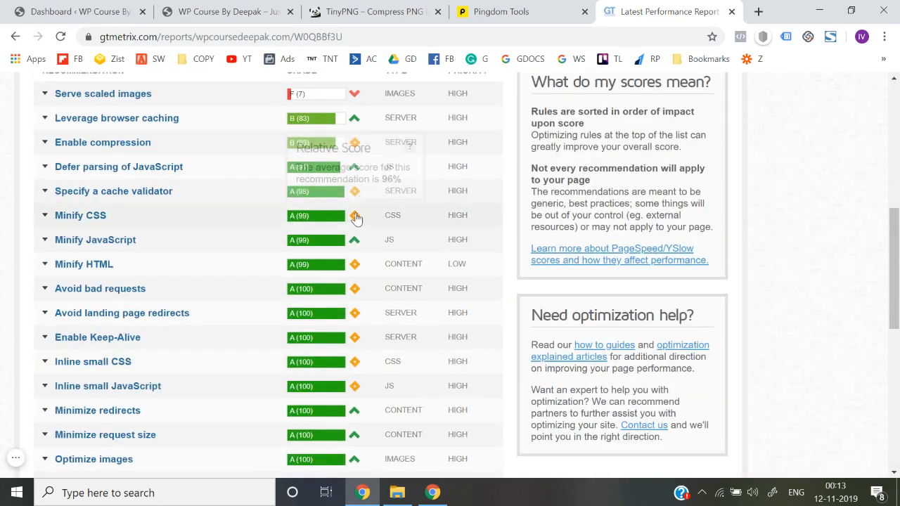
pyautogui.scroll(3, 355, 213)
pyautogui.scroll(-2, 260, 371)
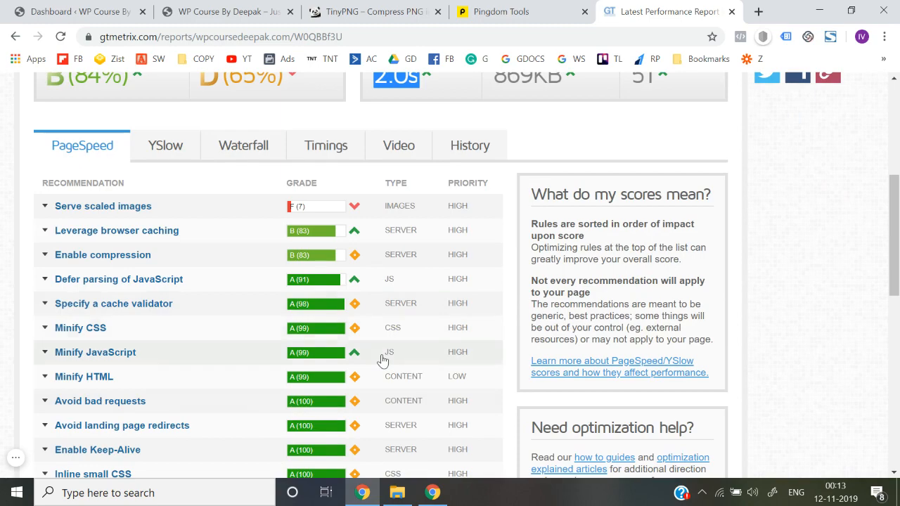
pyautogui.scroll(4, 382, 356)
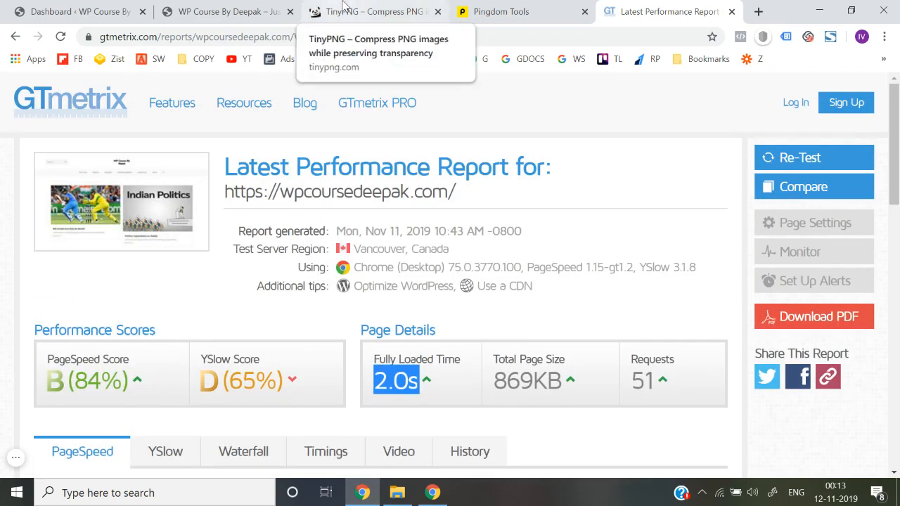
# Revisit the site's homepage and the Pingdom results, and return to the Smush dashboard.
pyautogui.click(343, 7)
pyautogui.click(193, 9)
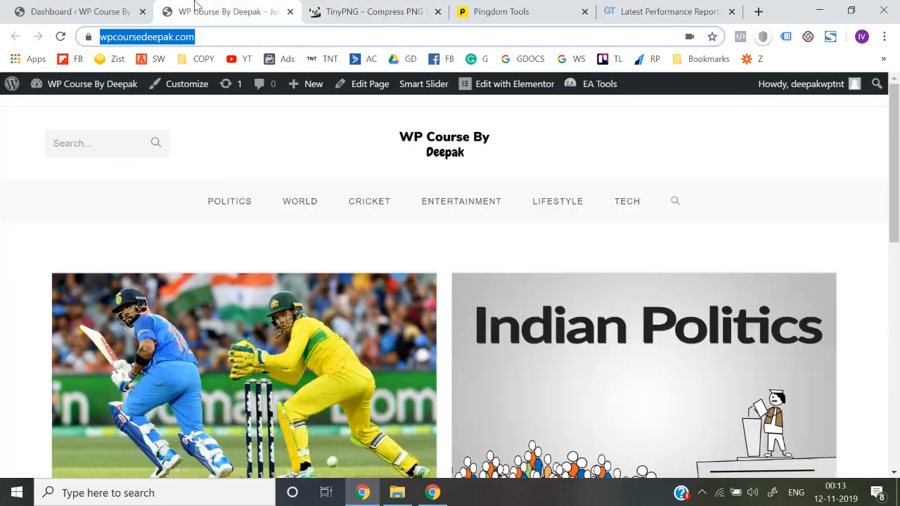
pyautogui.click(80, 11)
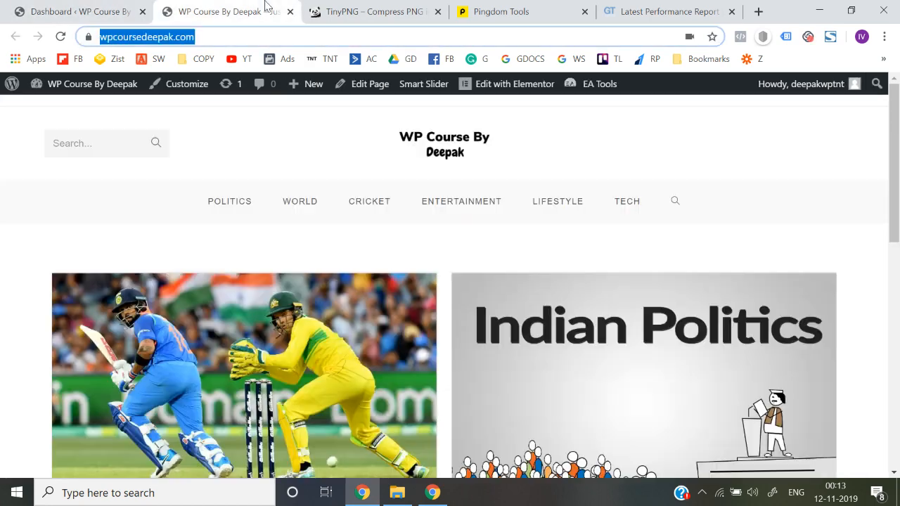
pyautogui.click(264, 7)
pyautogui.click(51, 8)
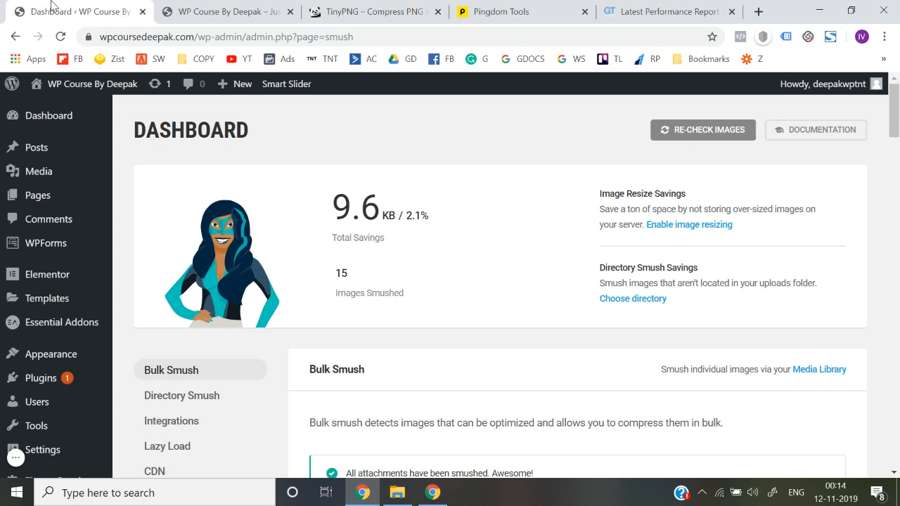
pyautogui.click(496, 11)
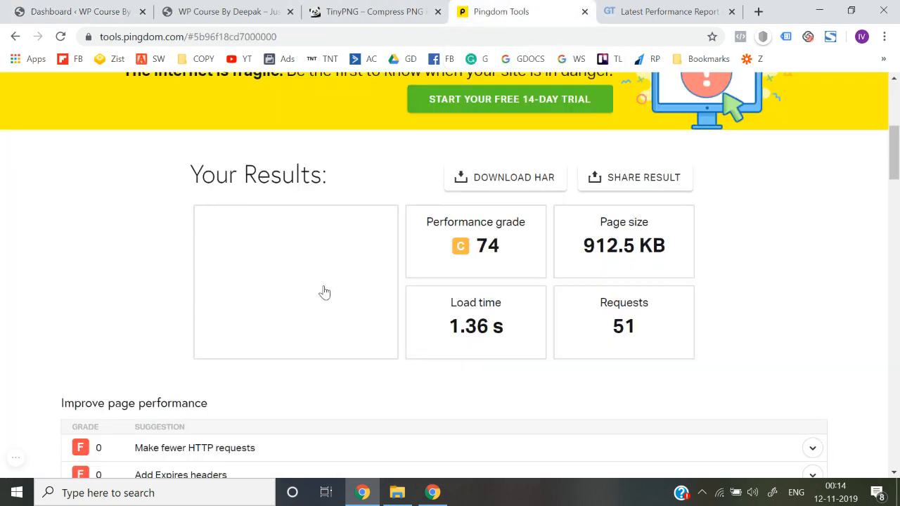
pyautogui.scroll(5, 324, 292)
pyautogui.click(70, 8)
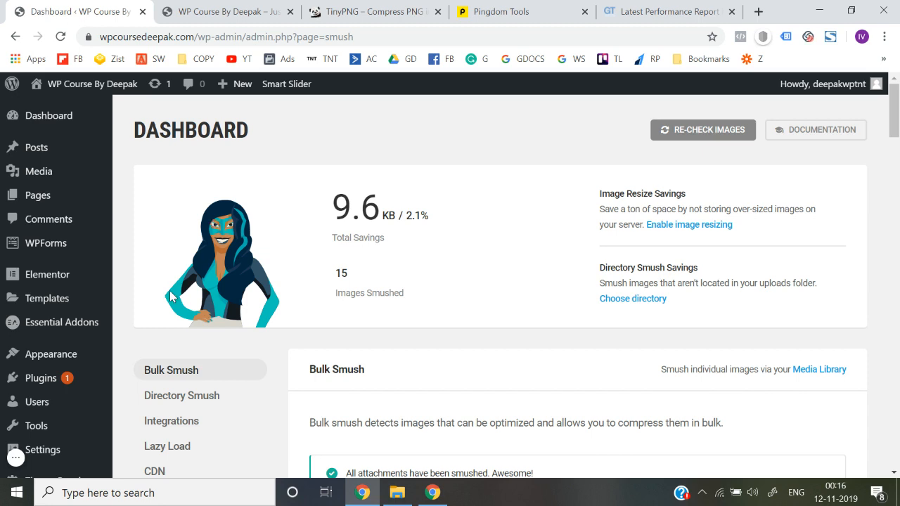
# Search the WordPress plugin directory for "w3 total caches" from the page for adding new plugins.
pyautogui.scroll(-1, 46, 401)
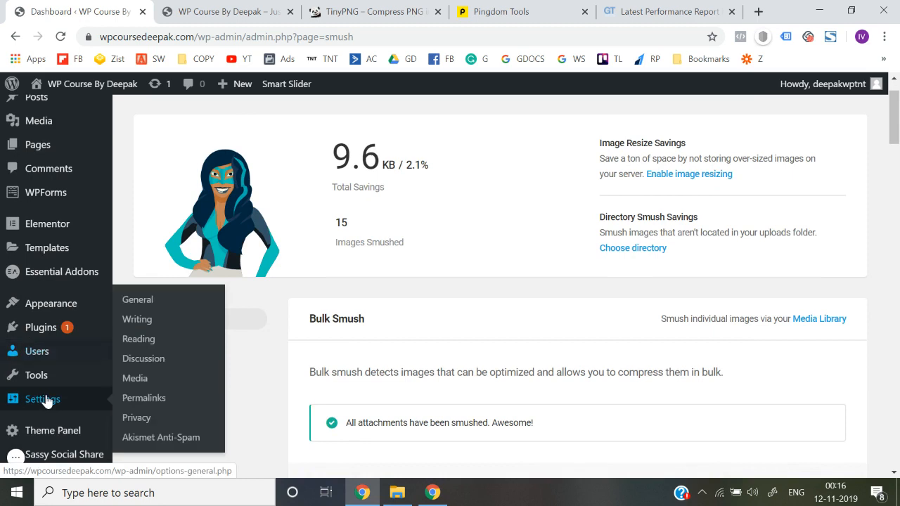
pyautogui.moveTo(64, 334)
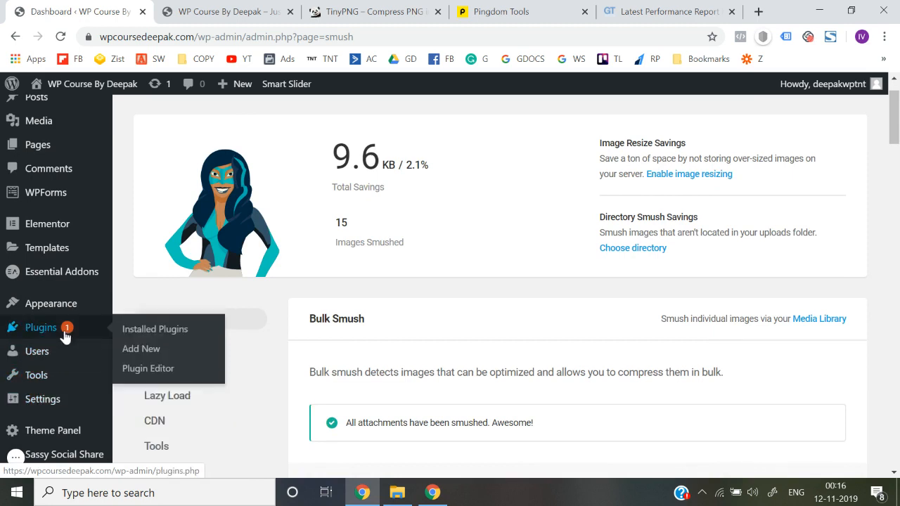
pyautogui.click(148, 350)
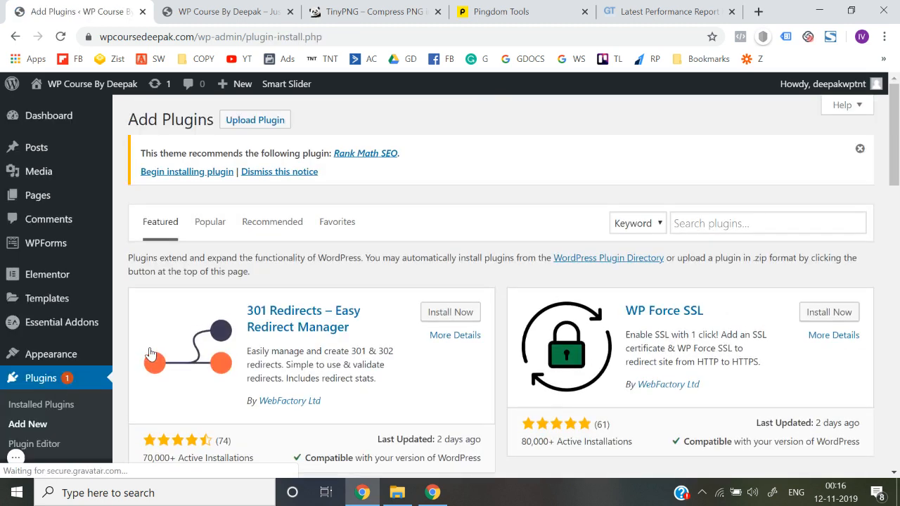
pyautogui.click(727, 225)
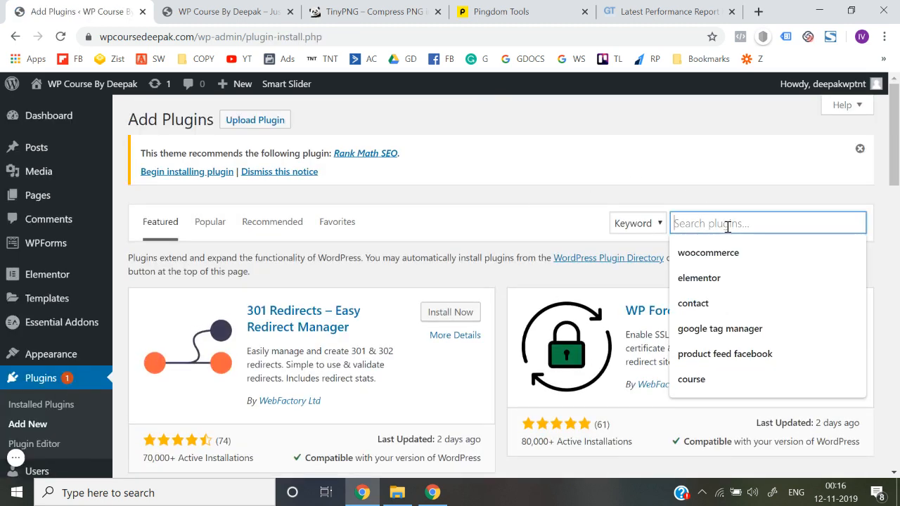
pyautogui.write('w3 total')
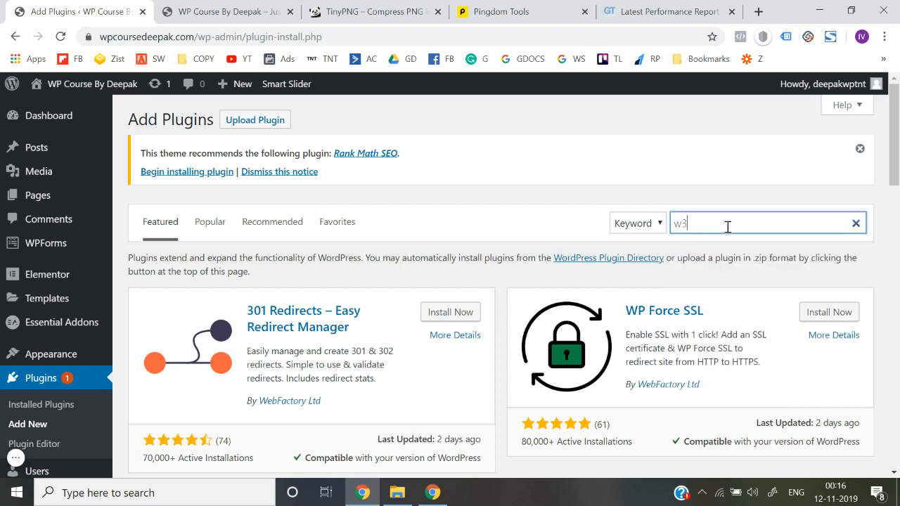
pyautogui.write(' caches')
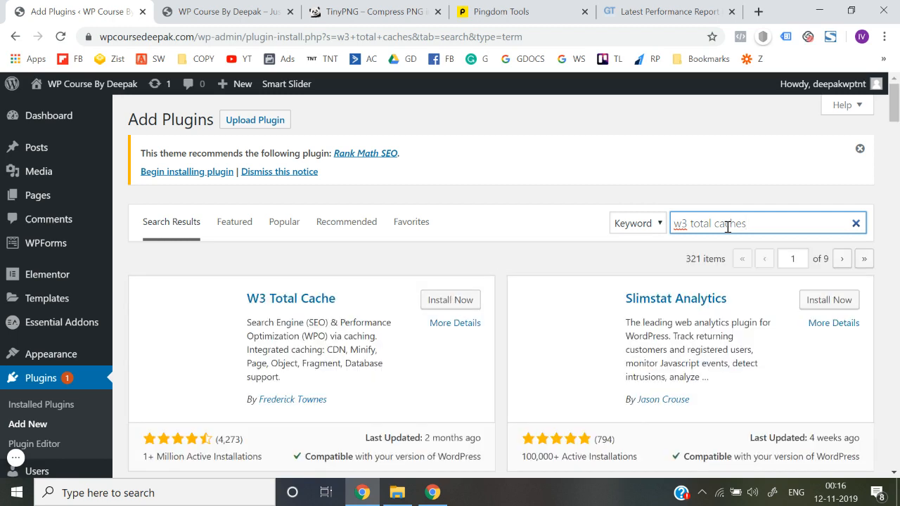
# Install and activate the W3 Total Cache plugin.
pyautogui.scroll(-1, 539, 227)
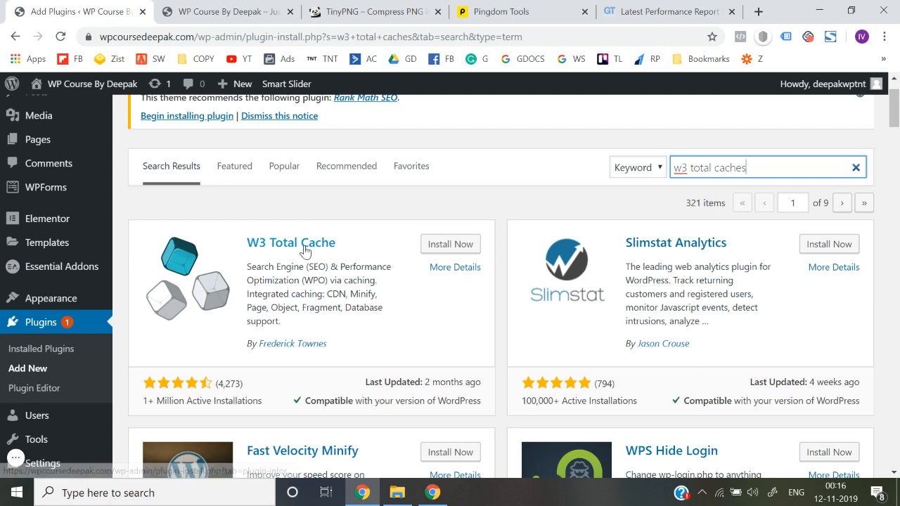
pyautogui.click(431, 246)
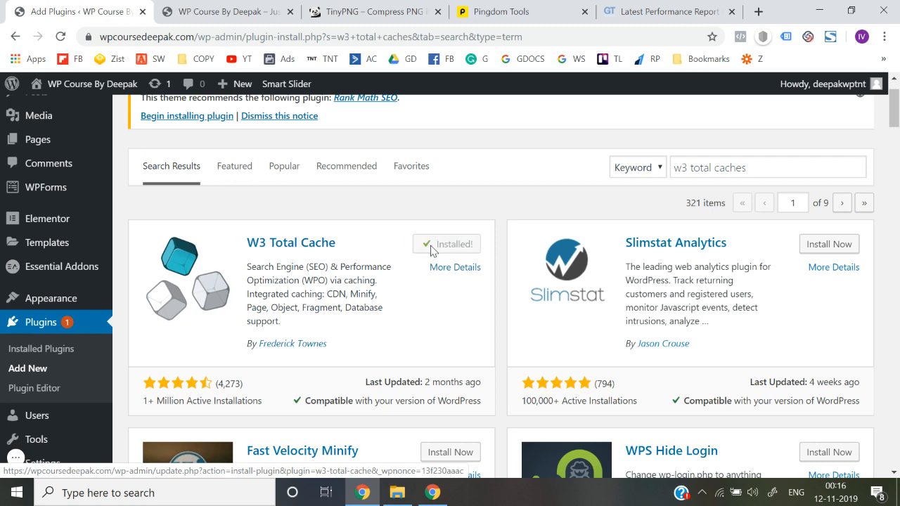
pyautogui.click(468, 251)
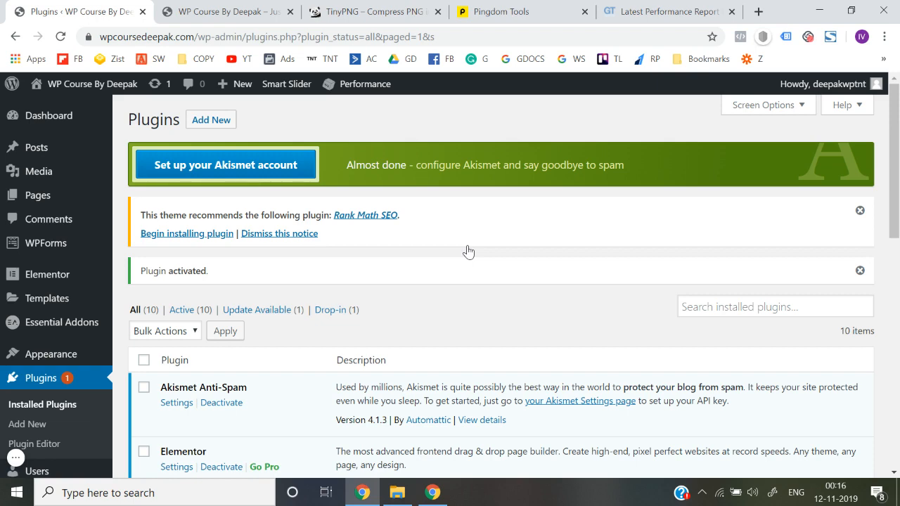
# Open W3 Total Cache's General Settings and accept its terms of use and privacy policy.
pyautogui.scroll(-2, 469, 251)
pyautogui.scroll(2, 469, 251)
pyautogui.moveTo(357, 86)
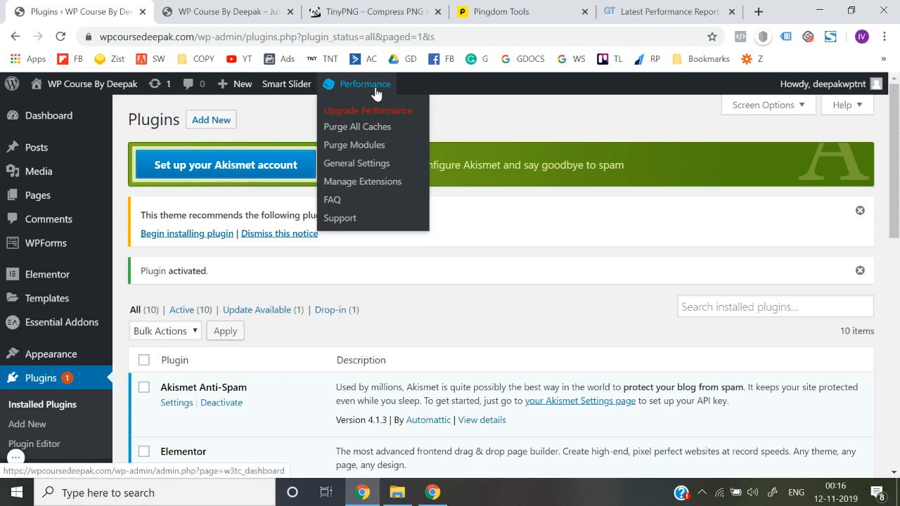
pyautogui.scroll(-3, 110, 395)
pyautogui.moveTo(99, 397)
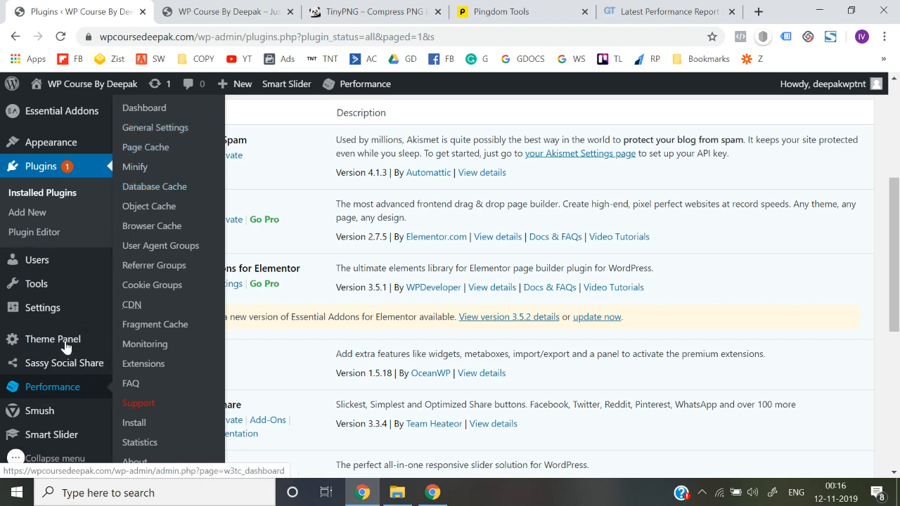
pyautogui.click(158, 134)
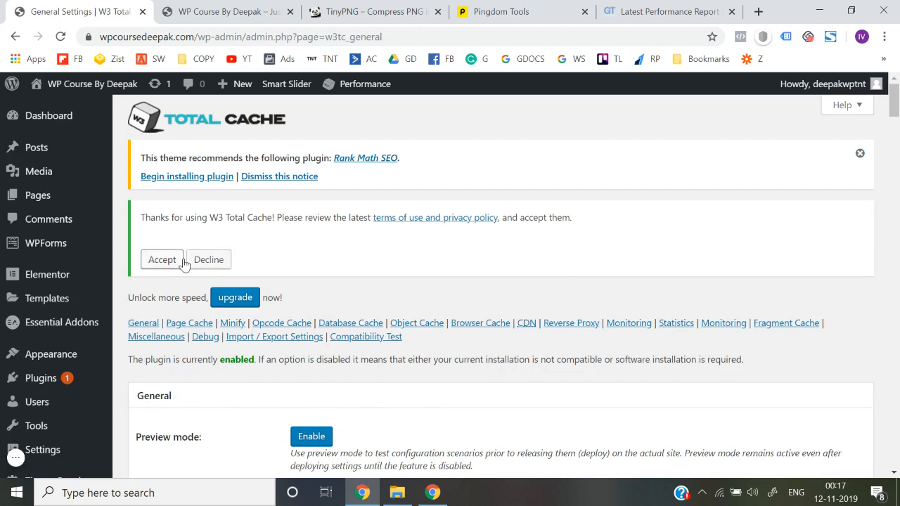
pyautogui.click(162, 260)
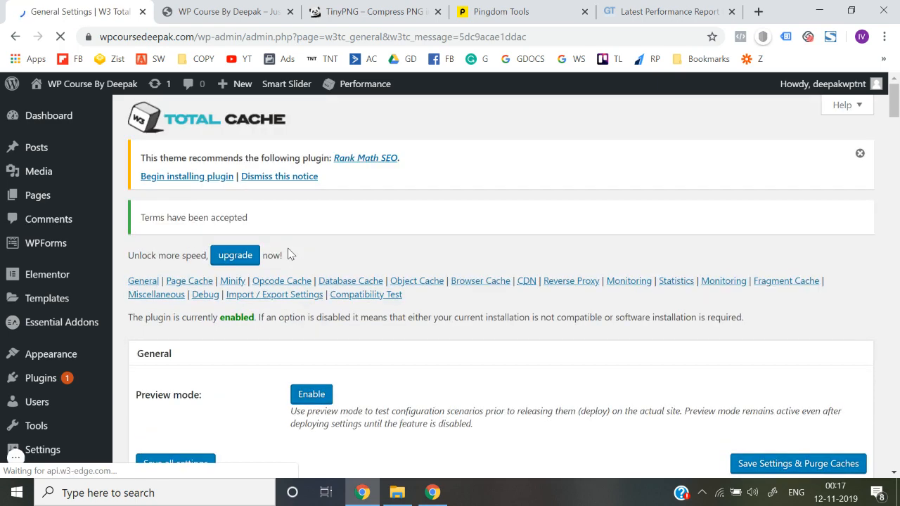
# Enable Page Cache in W3 Total Cache with the Disk: Enhanced method and save all settings.
pyautogui.scroll(-3, 288, 253)
pyautogui.scroll(-2, 275, 332)
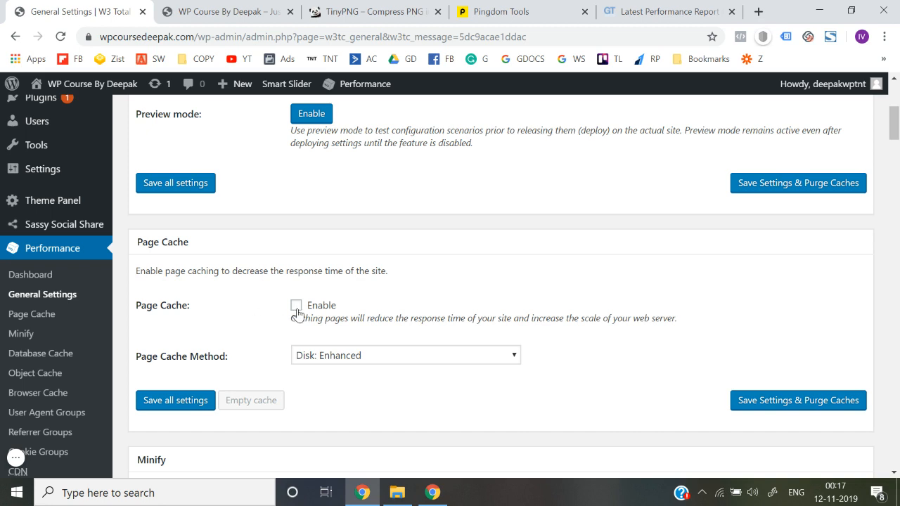
pyautogui.scroll(1, 297, 313)
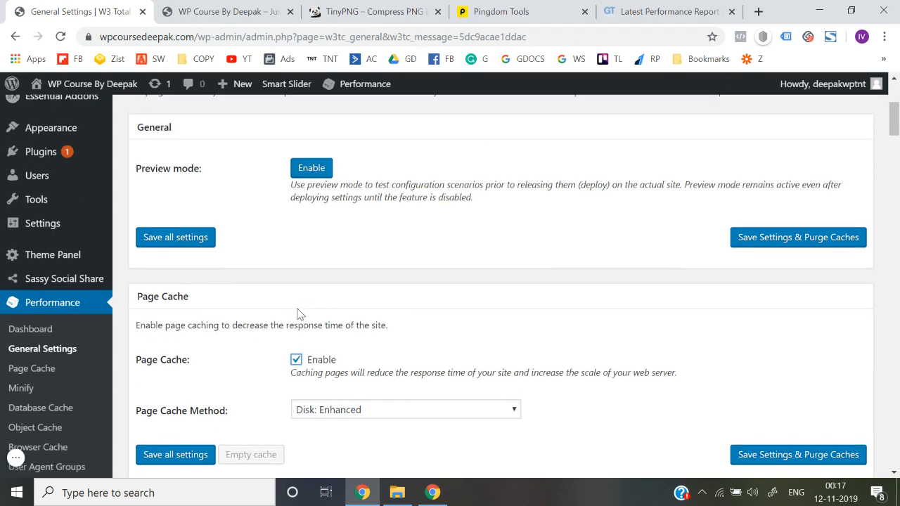
pyautogui.scroll(1, 297, 313)
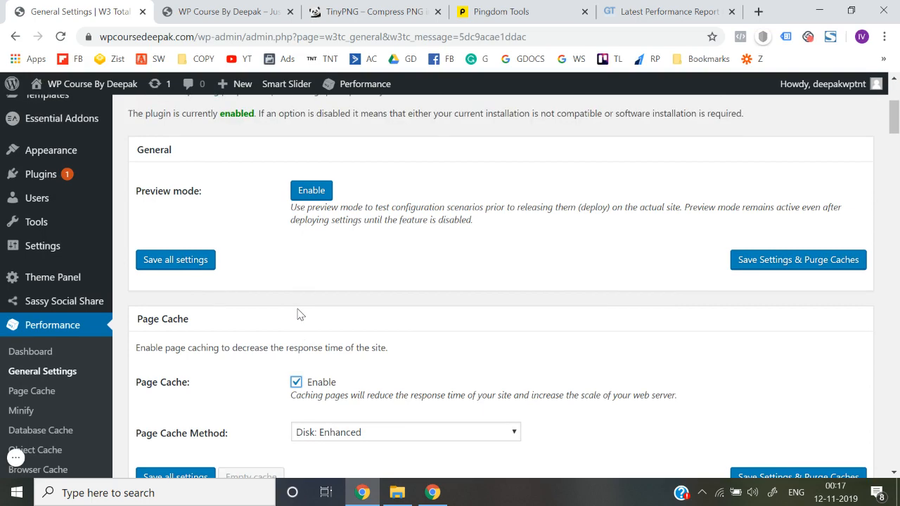
pyautogui.scroll(1, 297, 314)
pyautogui.scroll(-1, 297, 314)
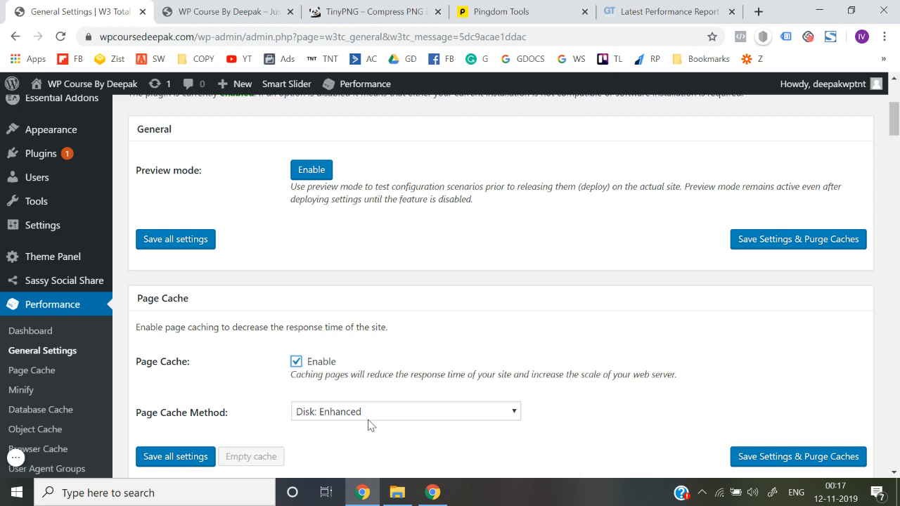
pyautogui.scroll(-1, 370, 424)
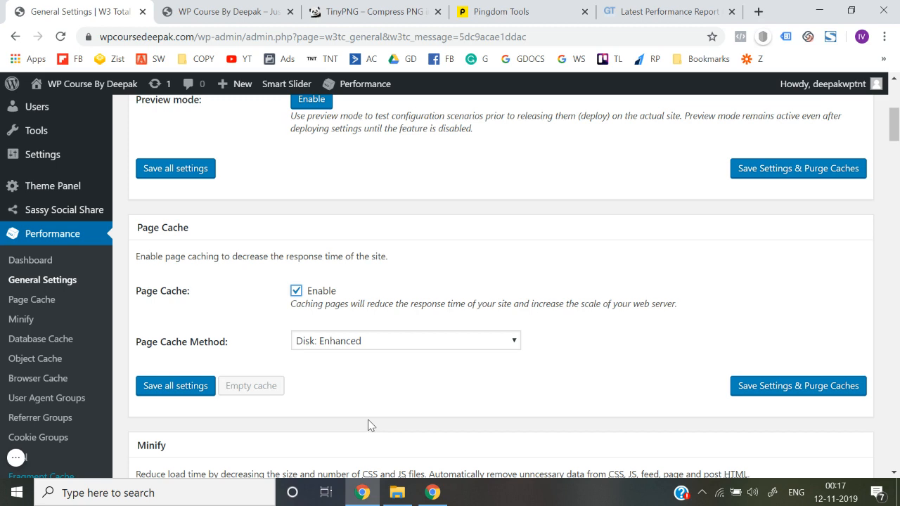
pyautogui.scroll(-1, 371, 425)
pyautogui.click(194, 369)
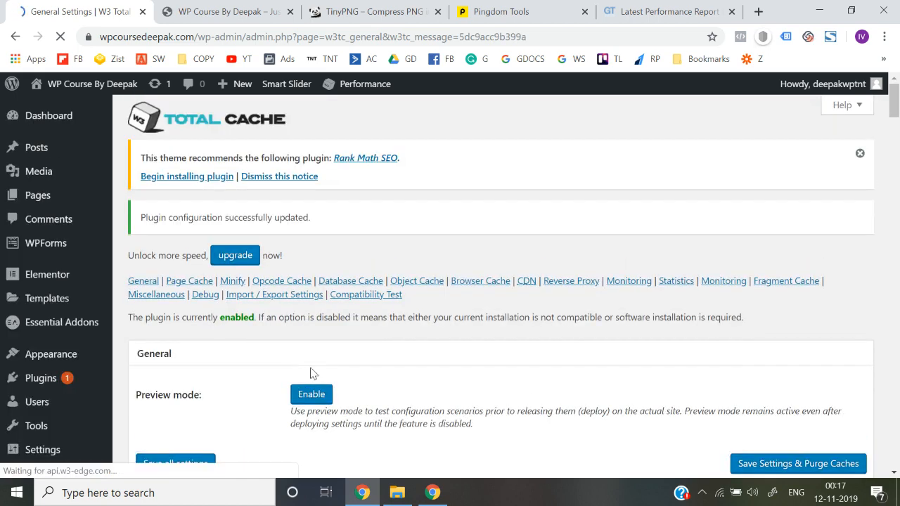
# Reload the site's homepage in its own browser tab and look through it with page caching on.
pyautogui.scroll(-5, 314, 374)
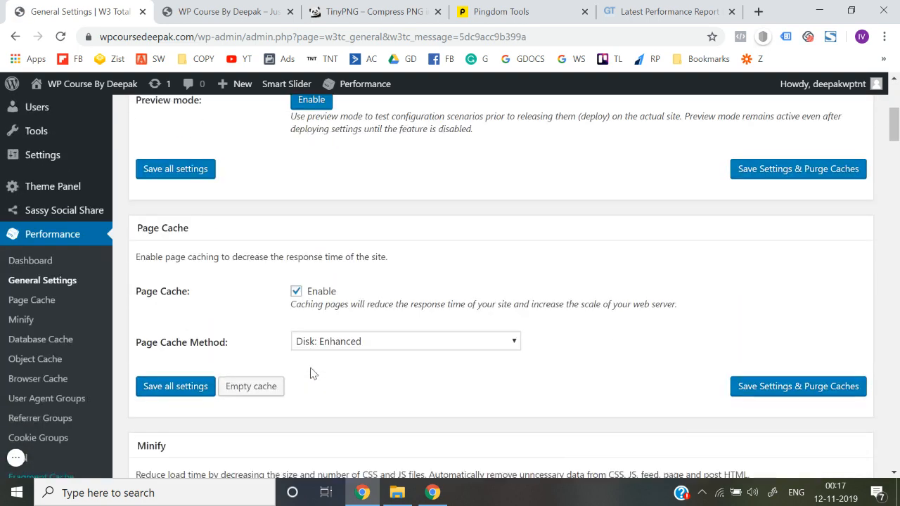
pyautogui.scroll(-1, 226, 336)
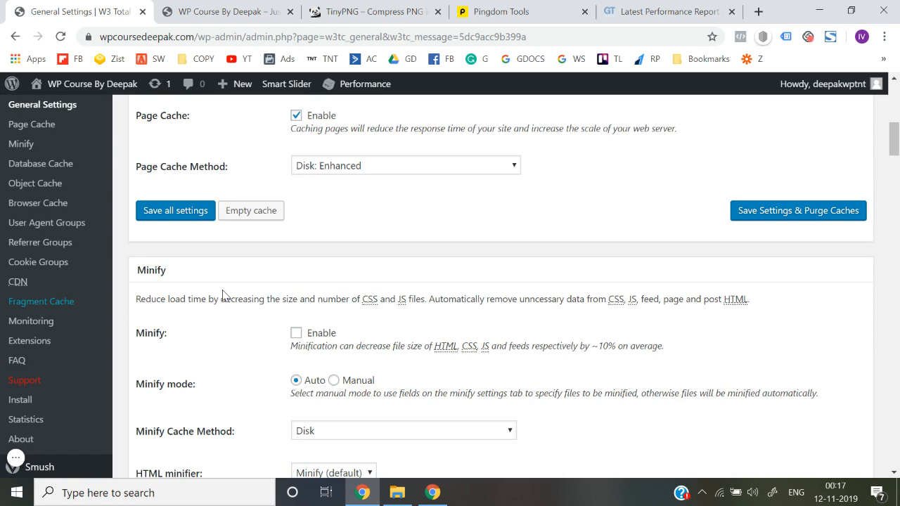
pyautogui.scroll(2, 223, 294)
pyautogui.click(248, 9)
pyautogui.click(247, 40)
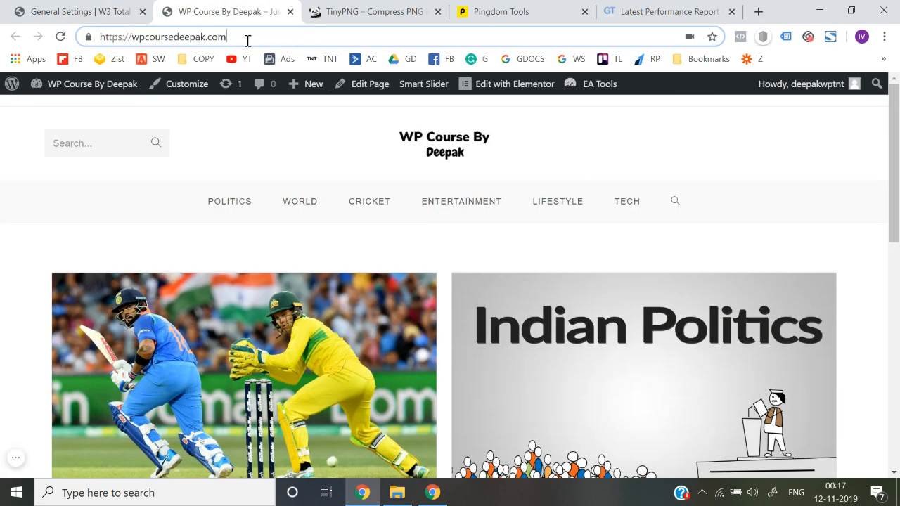
pyautogui.press('Return')
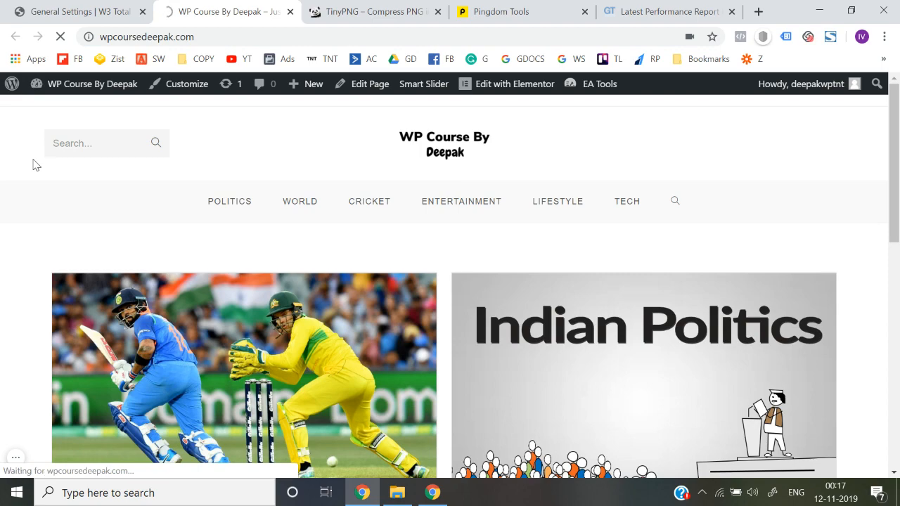
pyautogui.scroll(-5, 18, 199)
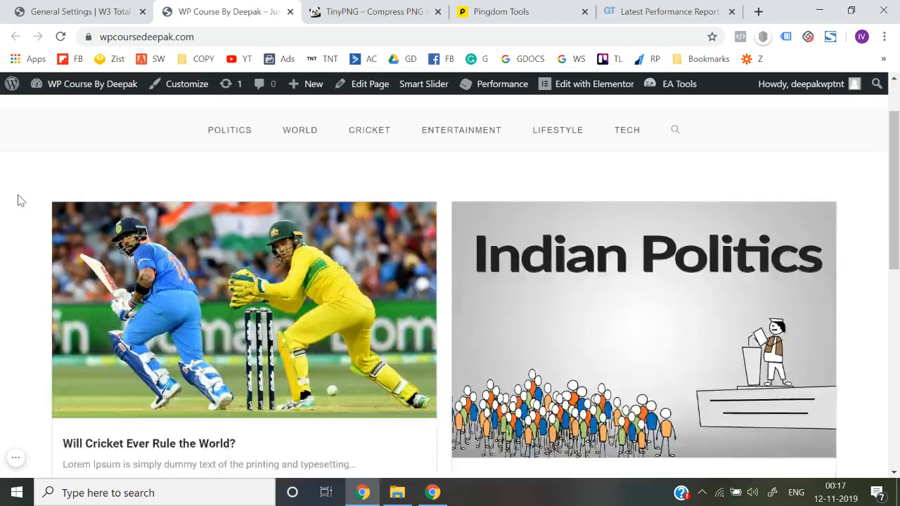
pyautogui.scroll(10, 18, 199)
# Check how the post "Will Cricket Ever Rule the World?" loads from the homepage, and return to the homepage.
pyautogui.click(77, 12)
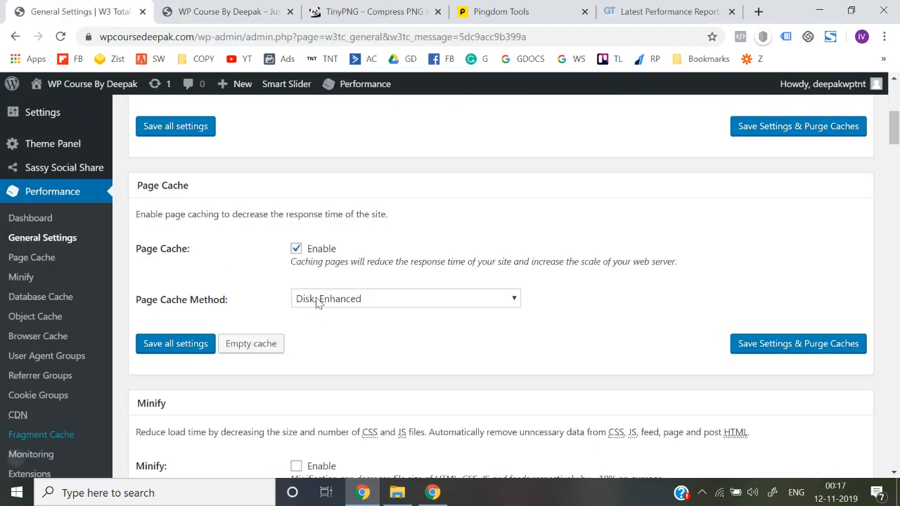
pyautogui.click(211, 11)
pyautogui.scroll(-2, 221, 315)
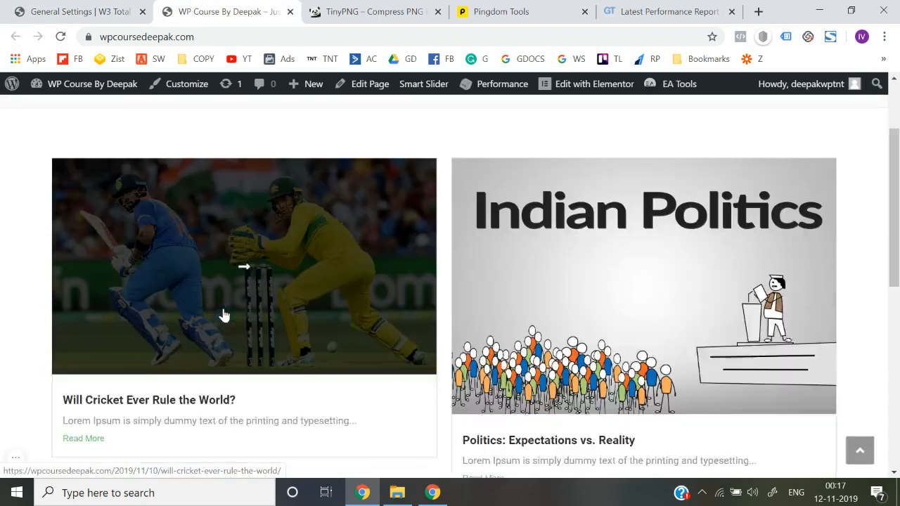
pyautogui.click(142, 369)
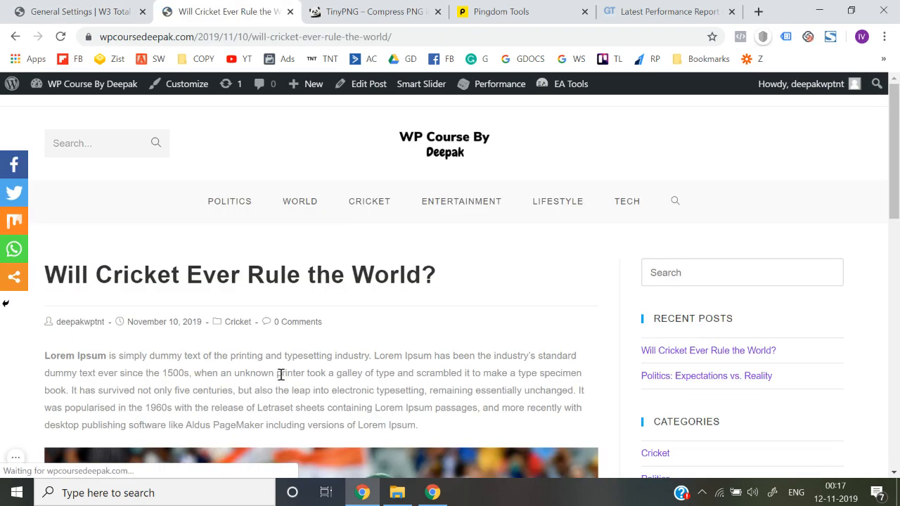
pyautogui.scroll(-10, 281, 375)
pyautogui.scroll(10, 282, 378)
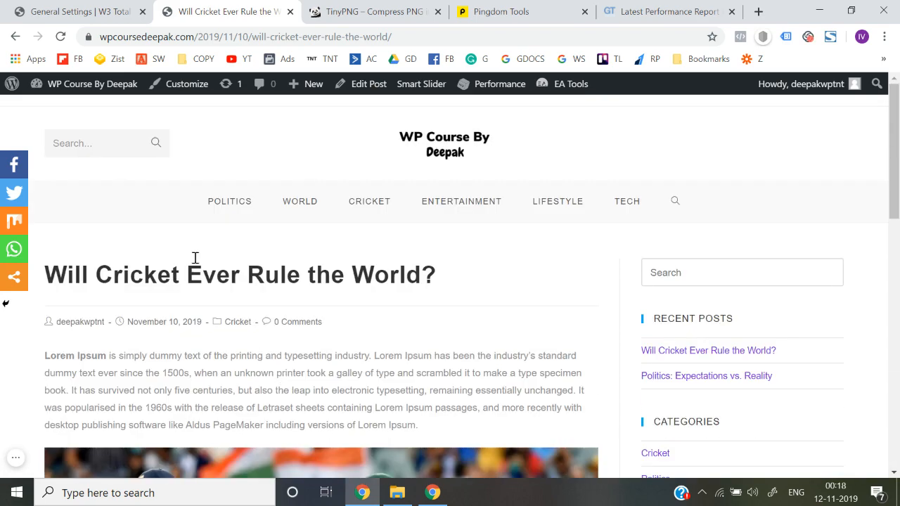
pyautogui.click(422, 156)
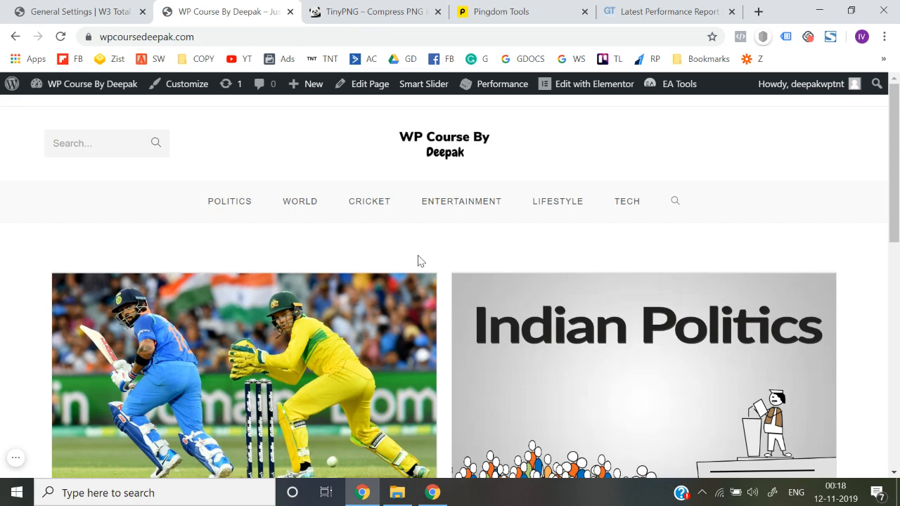
# Enable Minify in W3 Total Cache's General Settings, acknowledge the minification risks, and save all settings.
pyautogui.click(67, 12)
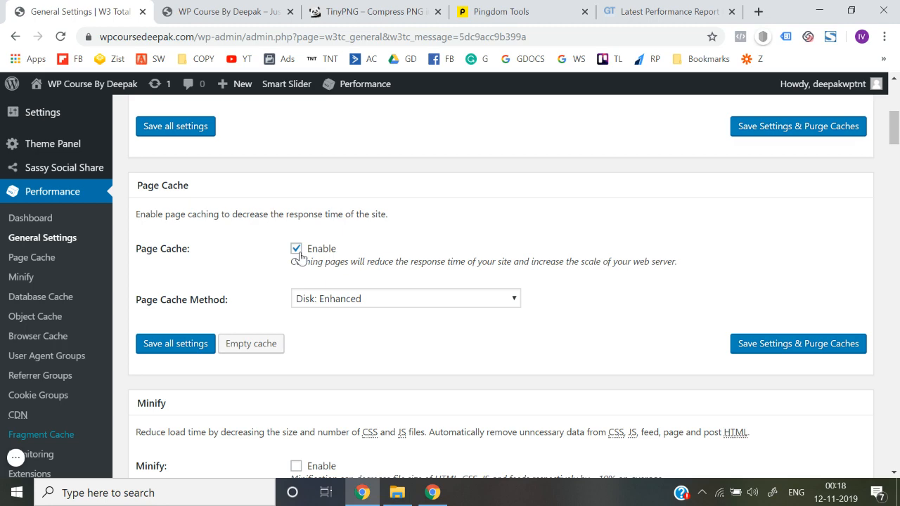
pyautogui.click(232, 12)
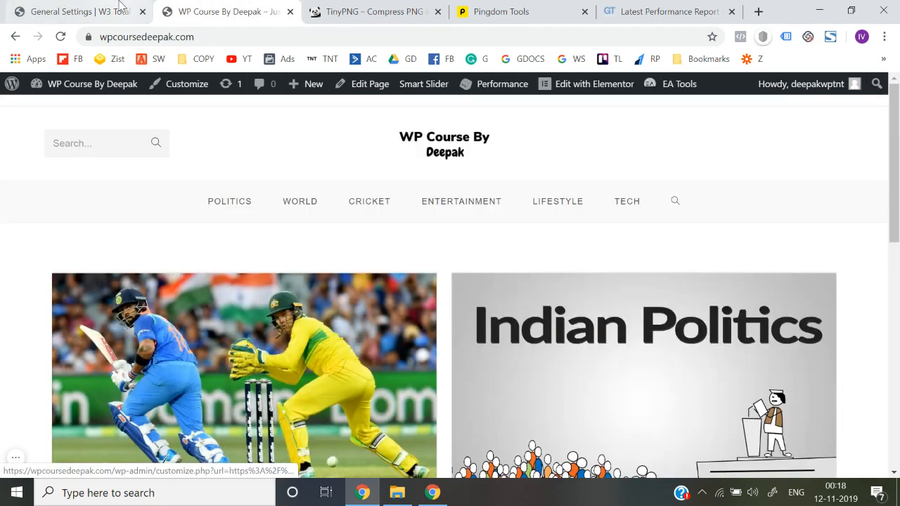
pyautogui.click(119, 7)
pyautogui.scroll(-2, 241, 254)
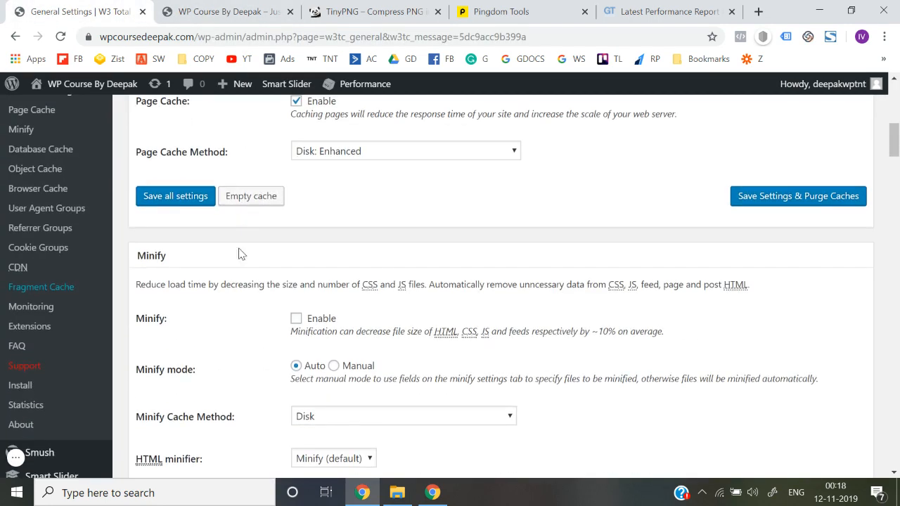
pyautogui.scroll(-1, 233, 287)
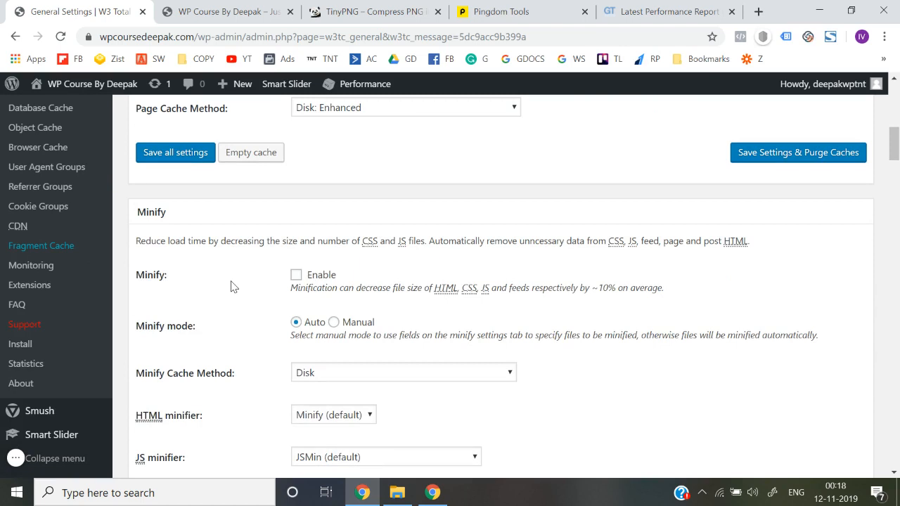
pyautogui.click(296, 276)
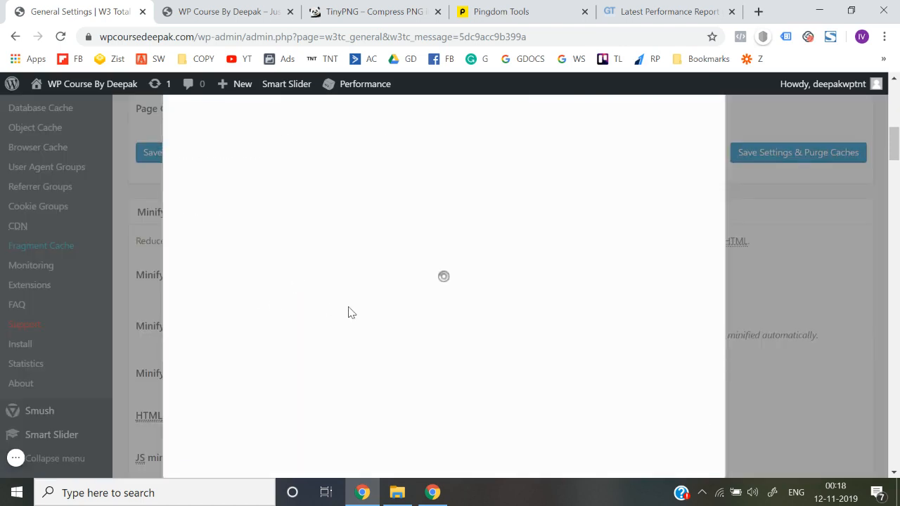
pyautogui.scroll(-3, 350, 312)
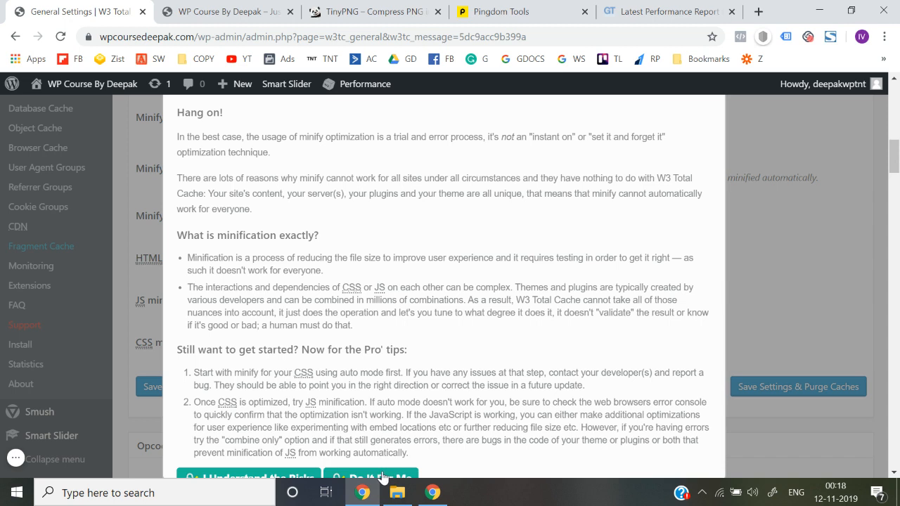
pyautogui.click(299, 478)
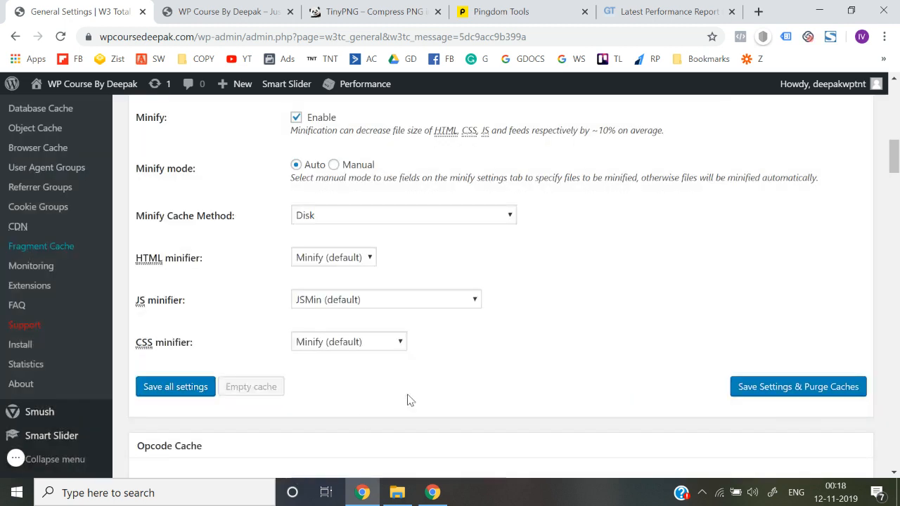
pyautogui.scroll(1, 461, 392)
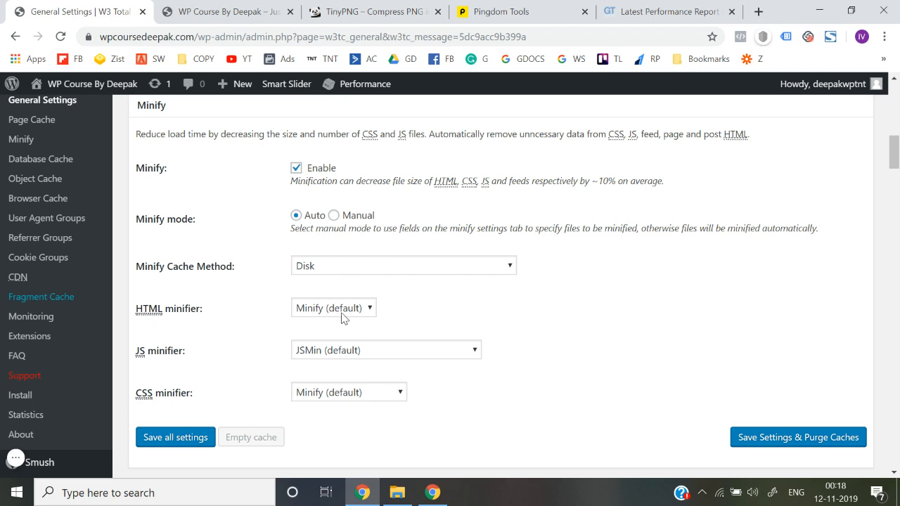
pyautogui.click(177, 442)
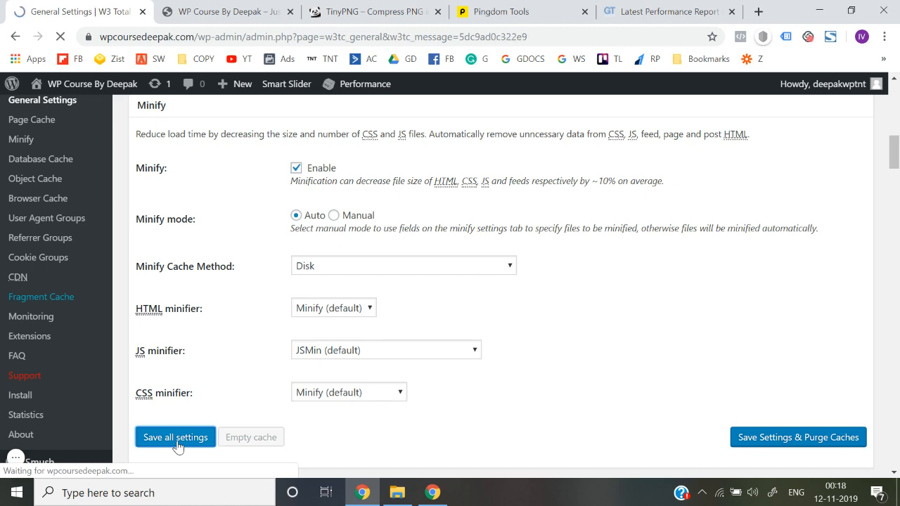
pyautogui.scroll(-8, 178, 447)
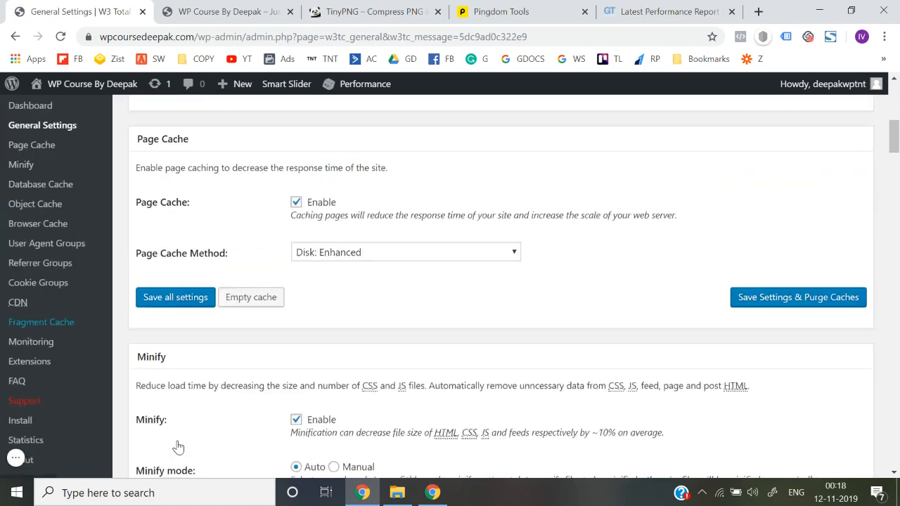
# Reload the site's homepage in its own browser tab and check how it displays with minification on.
pyautogui.click(229, 11)
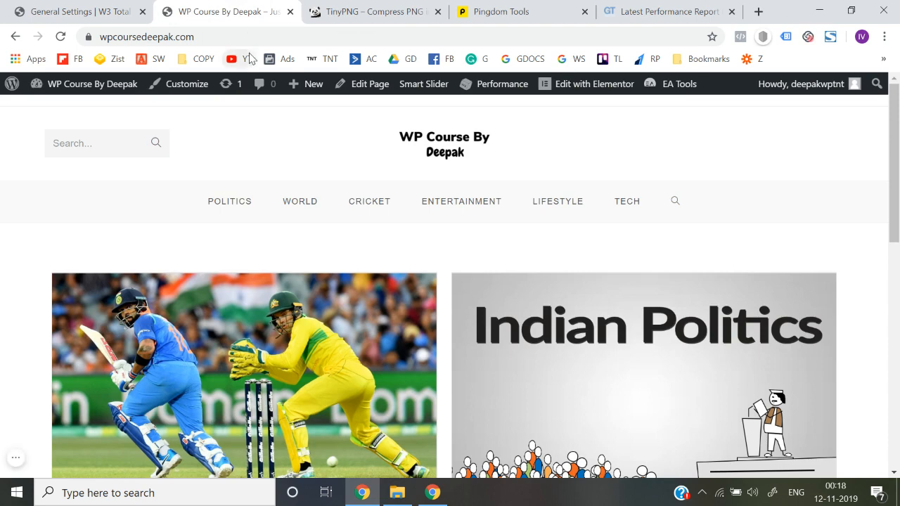
pyautogui.press('F5')
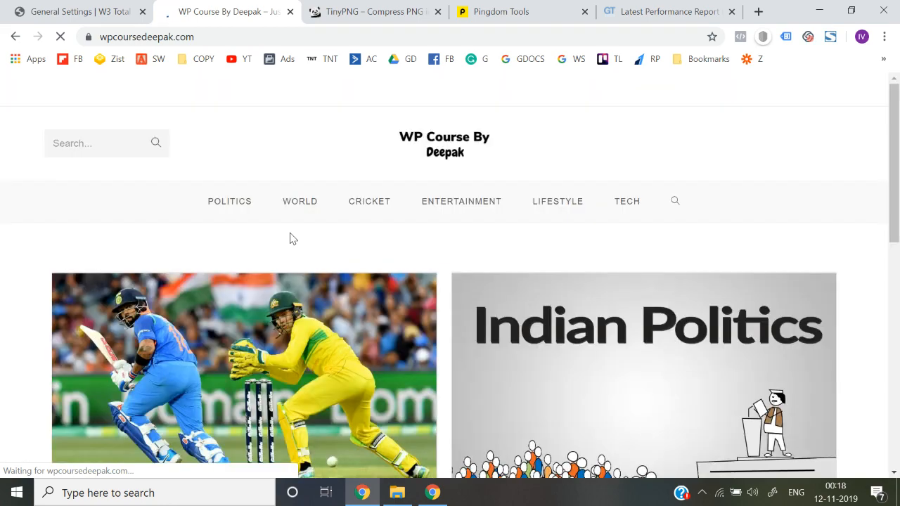
pyautogui.scroll(-5, 290, 238)
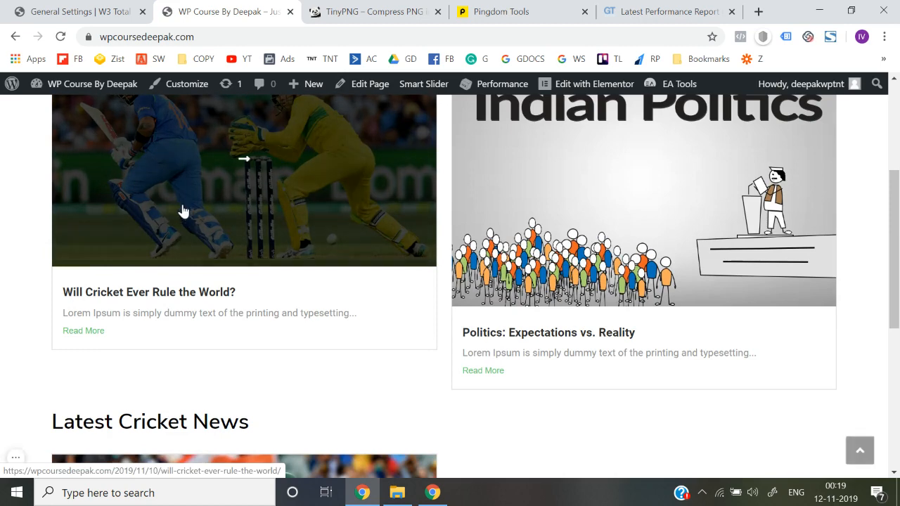
# Open the post "Will Cricket Ever Rule the World?", look through the minified page, and return to the homepage.
pyautogui.click(182, 212)
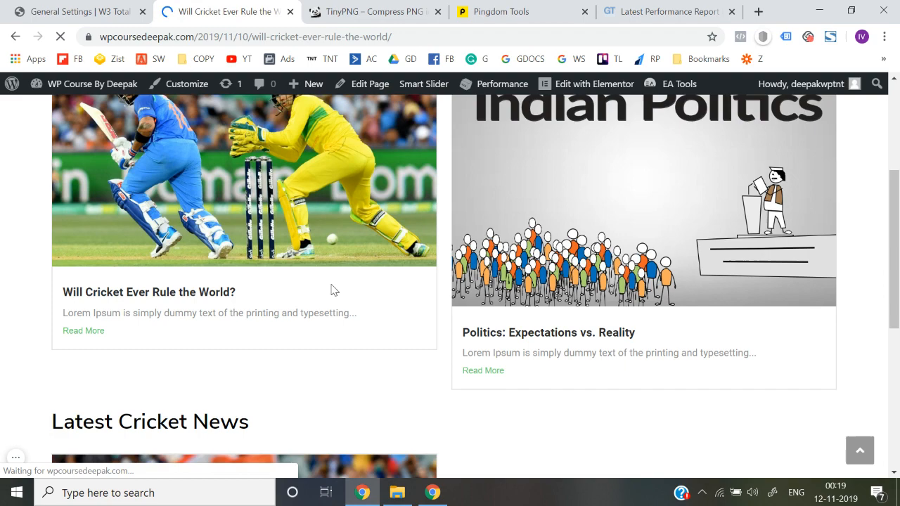
pyautogui.scroll(-10, 386, 380)
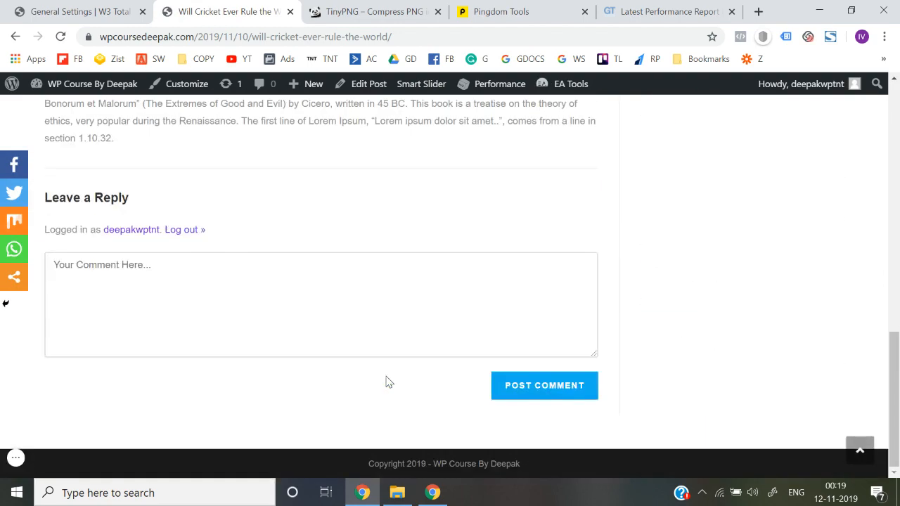
pyautogui.scroll(10, 389, 382)
pyautogui.click(450, 157)
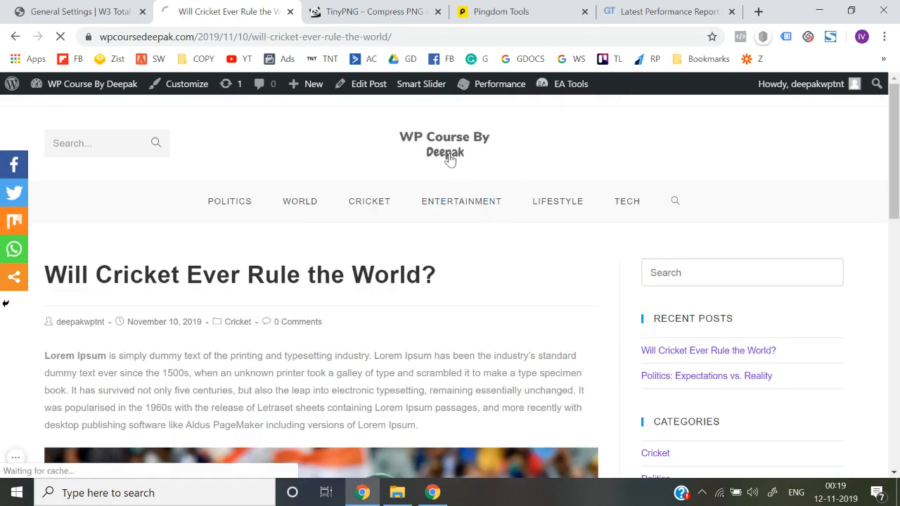
# Review the Opcode Cache, Database Cache, Object Cache and Browser Cache sections of W3 Total Cache's General Settings.
pyautogui.click(93, 8)
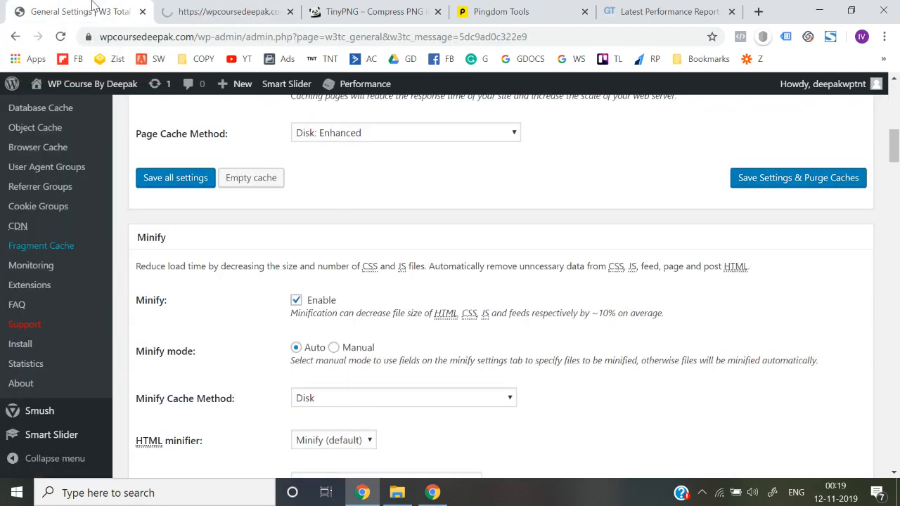
pyautogui.scroll(-4, 371, 253)
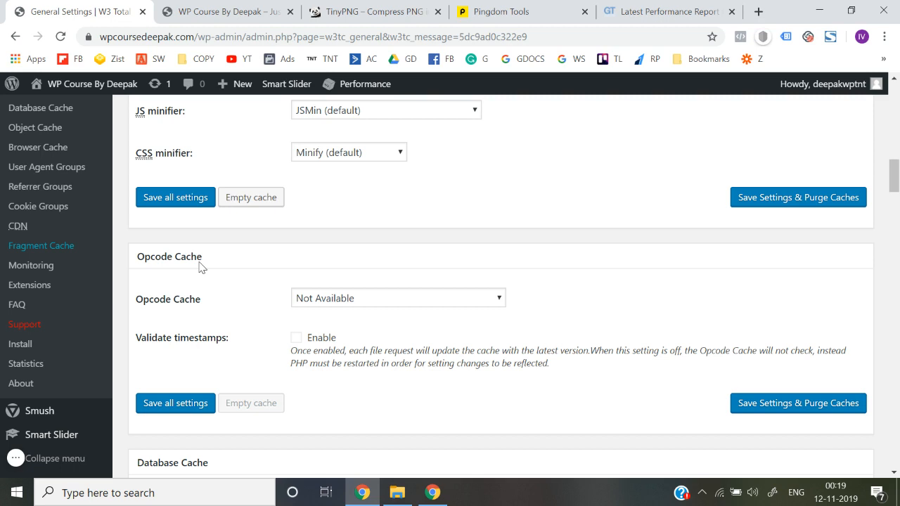
pyautogui.scroll(-1, 198, 265)
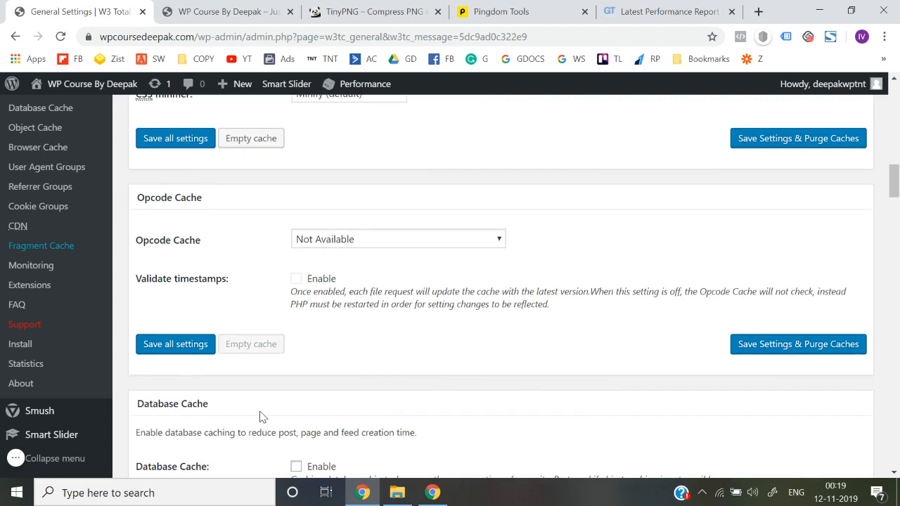
pyautogui.scroll(-1, 260, 417)
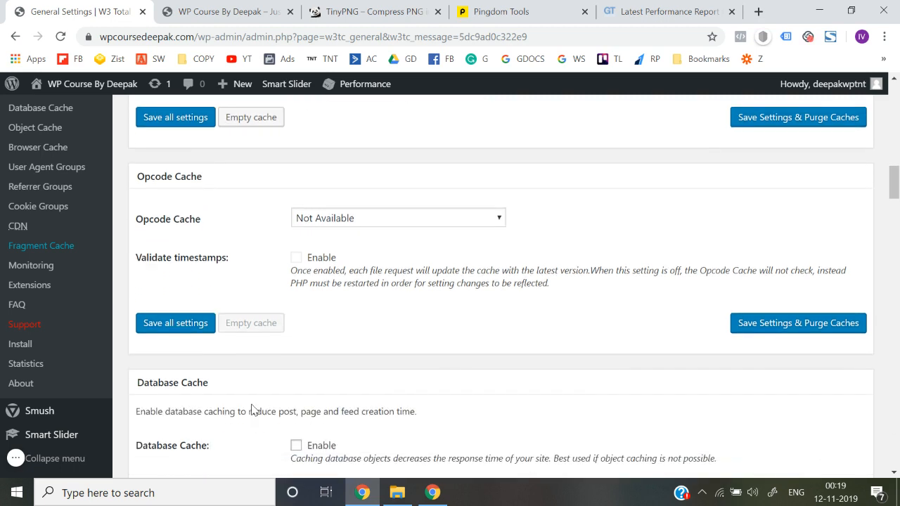
pyautogui.scroll(-1, 253, 410)
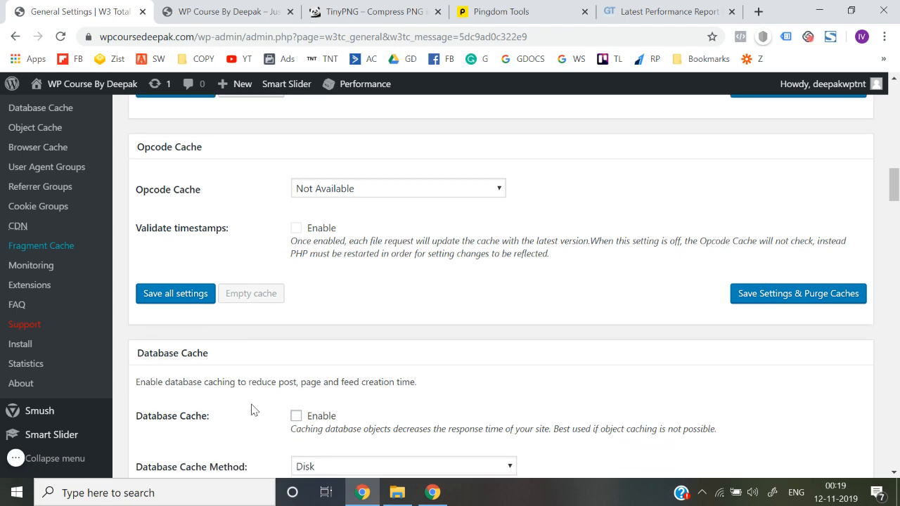
pyautogui.scroll(-3, 254, 410)
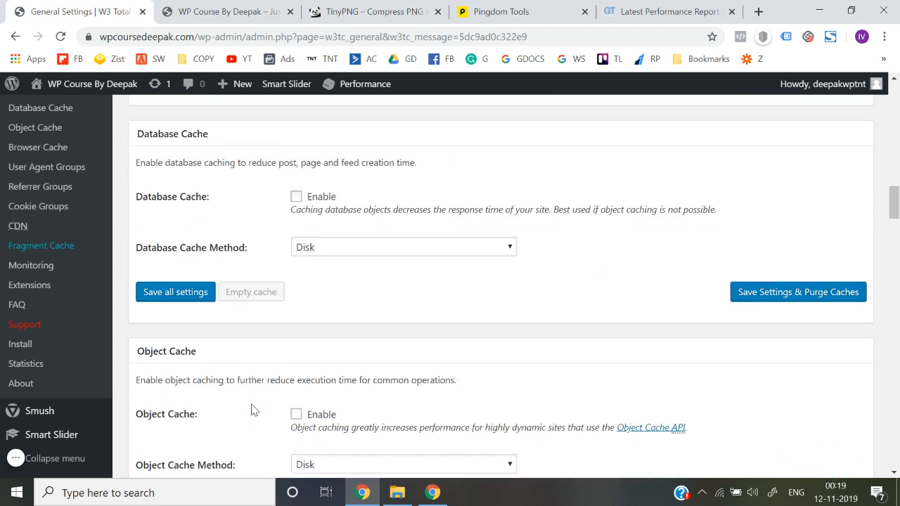
pyautogui.scroll(-1, 254, 410)
pyautogui.scroll(-2, 254, 410)
pyautogui.scroll(-3, 254, 410)
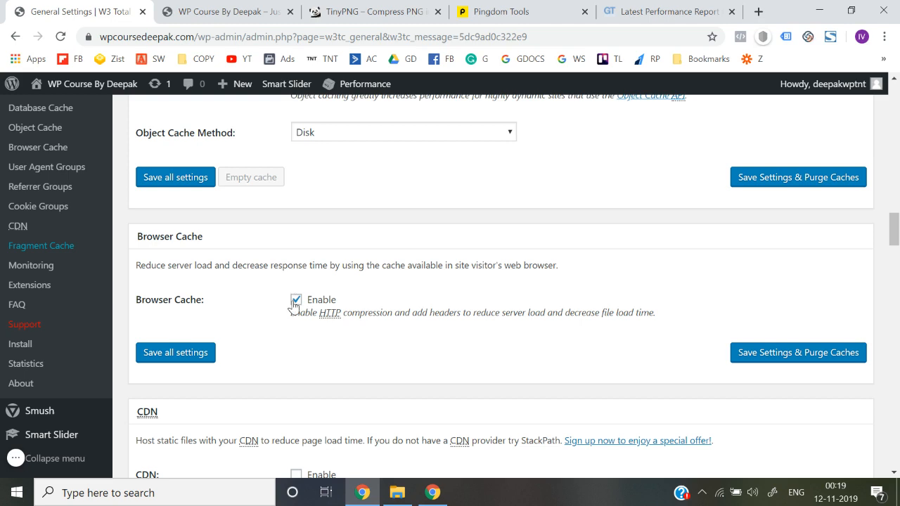
# Examine the remaining General Settings sections, from CDN, Reverse Proxy and Statistics through Licensing, Miscellaneous and Debug.
pyautogui.scroll(-2, 235, 383)
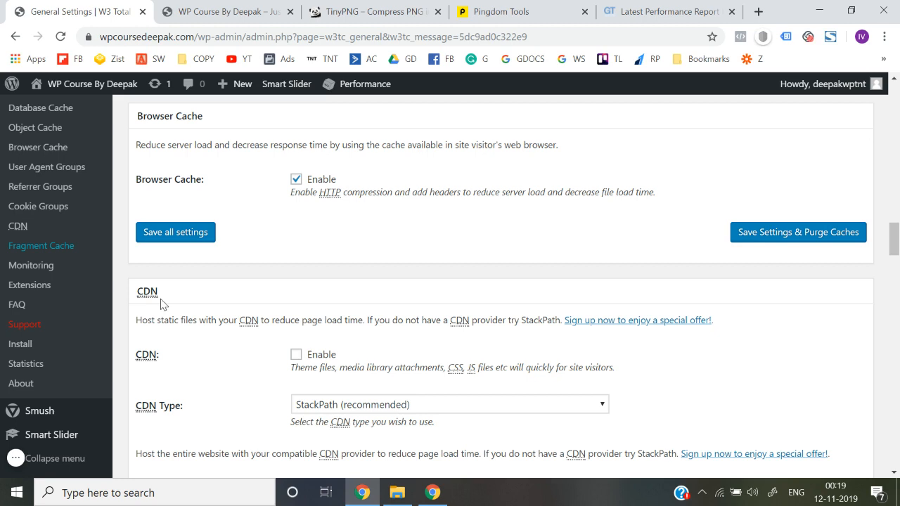
pyautogui.scroll(-1, 160, 303)
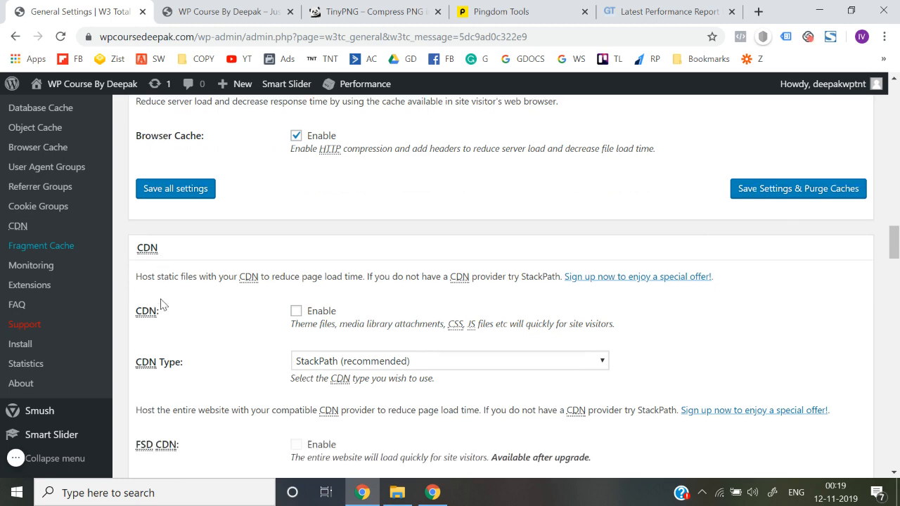
pyautogui.scroll(-1, 161, 304)
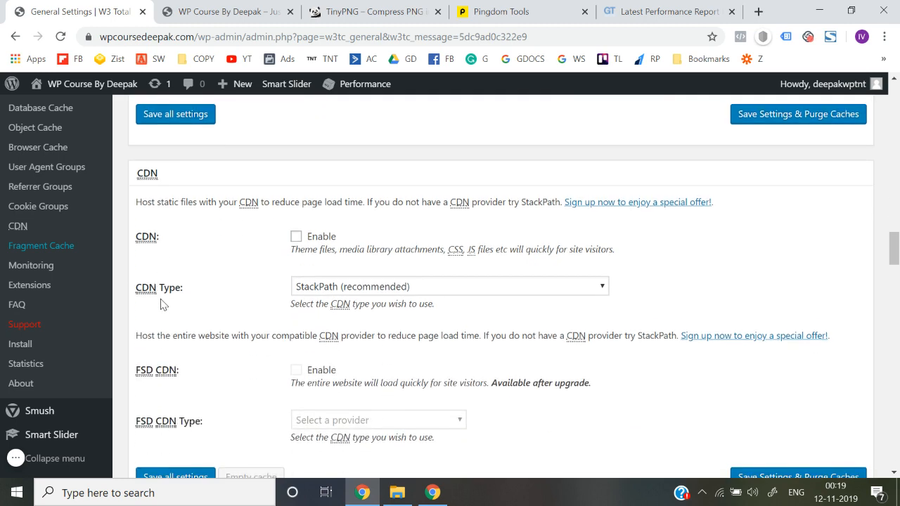
pyautogui.scroll(-4, 220, 306)
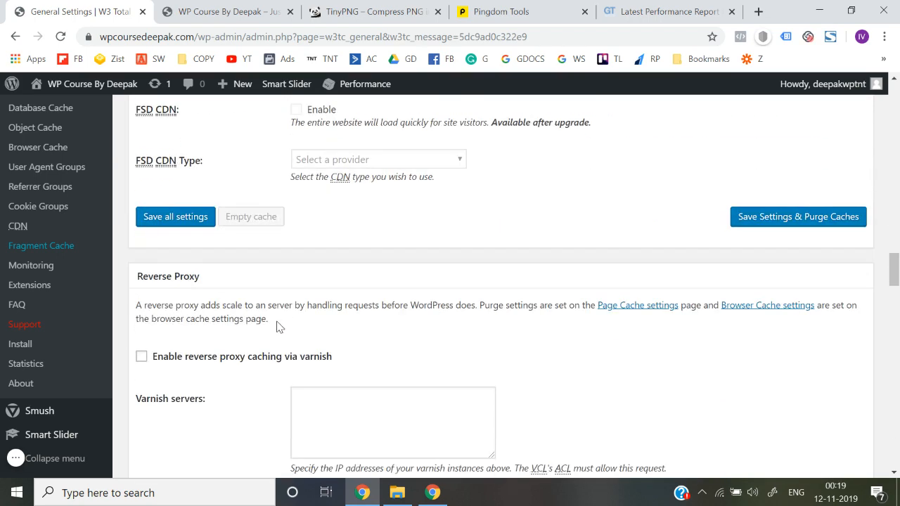
pyautogui.scroll(-3, 279, 327)
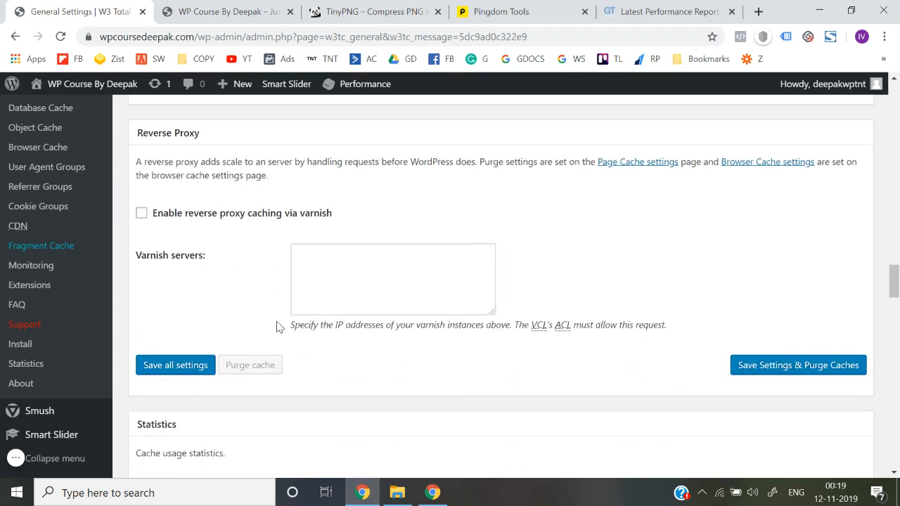
pyautogui.scroll(-10, 279, 327)
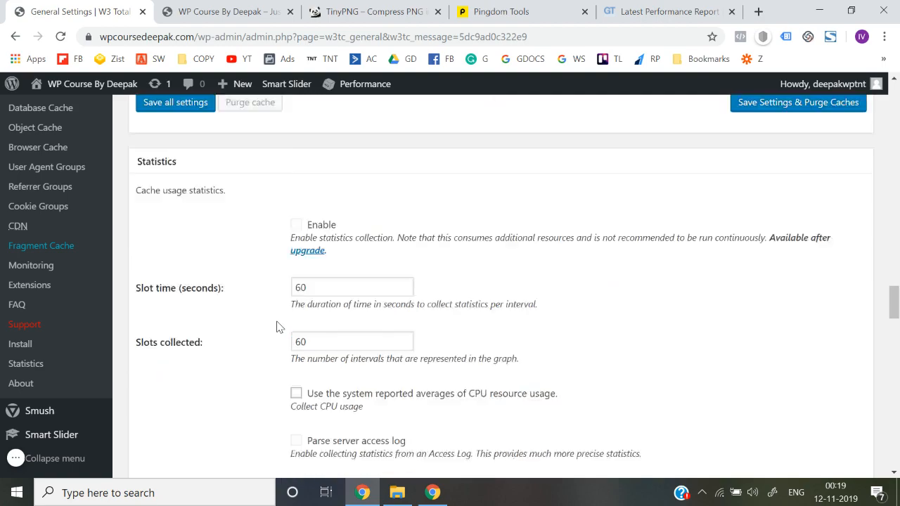
pyautogui.scroll(-12, 279, 327)
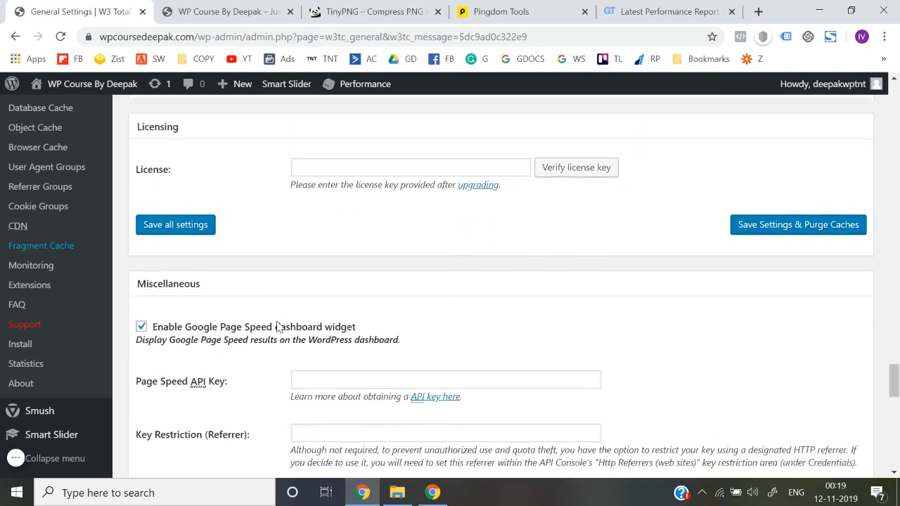
pyautogui.scroll(-15, 277, 327)
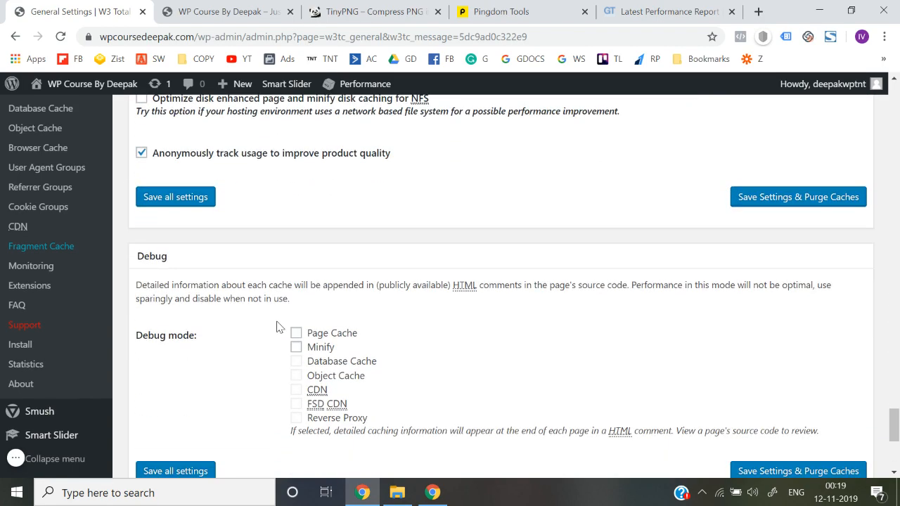
# Save all of W3 Total Cache's general settings from the end of the Debug section.
pyautogui.scroll(15, 652, 264)
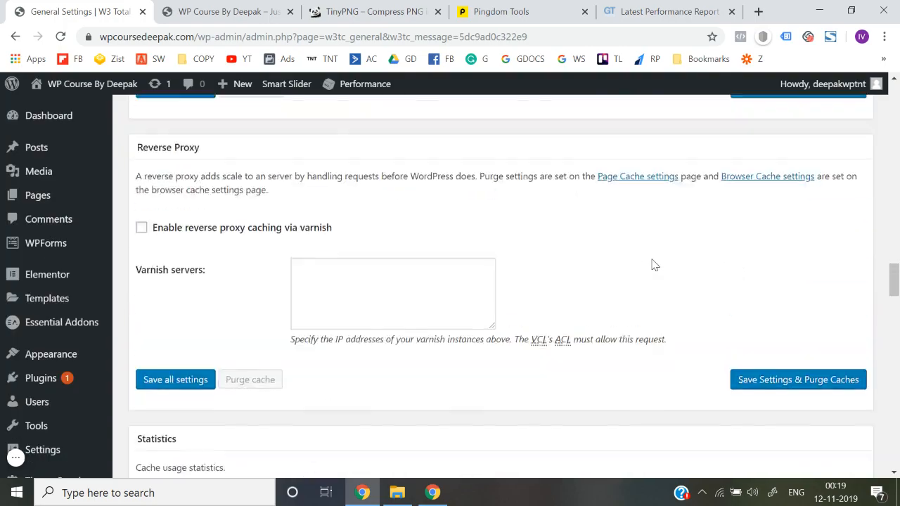
pyautogui.scroll(-15, 653, 263)
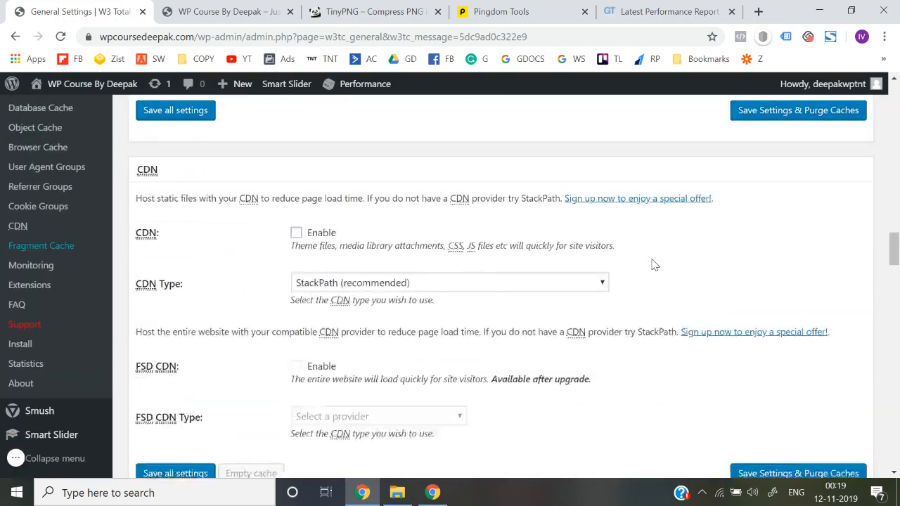
pyautogui.scroll(-5, 653, 263)
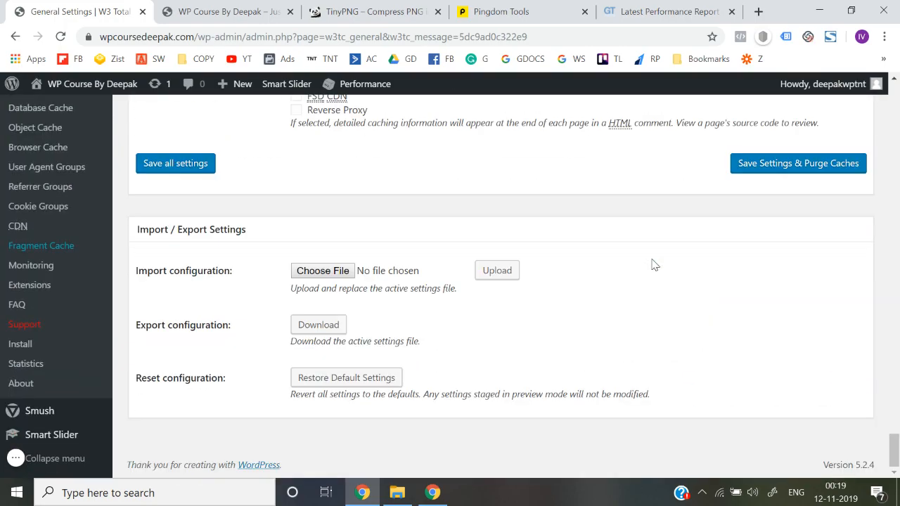
pyautogui.click(189, 173)
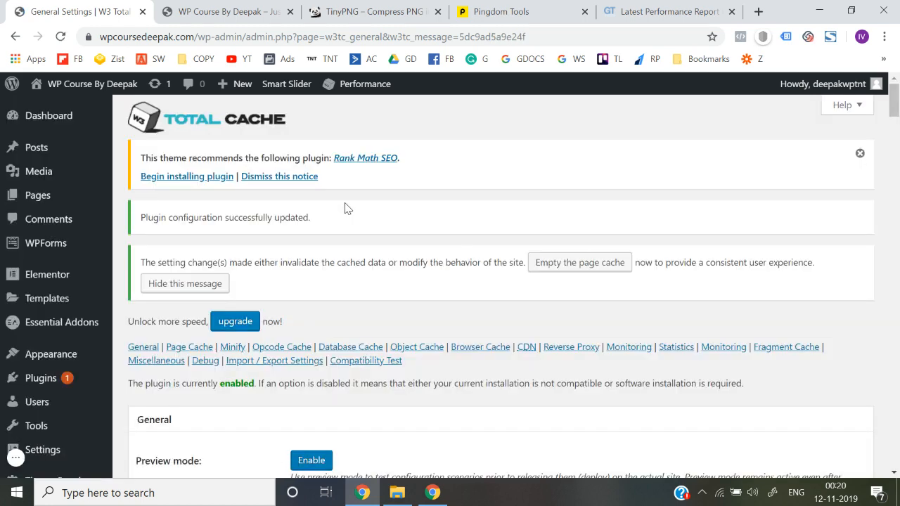
# Purge all of W3 Total Cache's caches from the General Settings page.
pyautogui.scroll(-8, 345, 208)
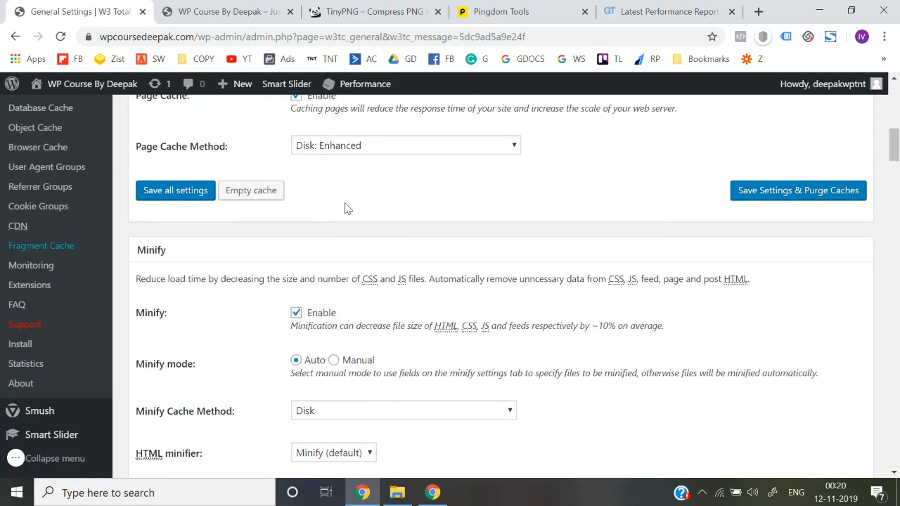
pyautogui.scroll(8, 345, 209)
pyautogui.moveTo(372, 90)
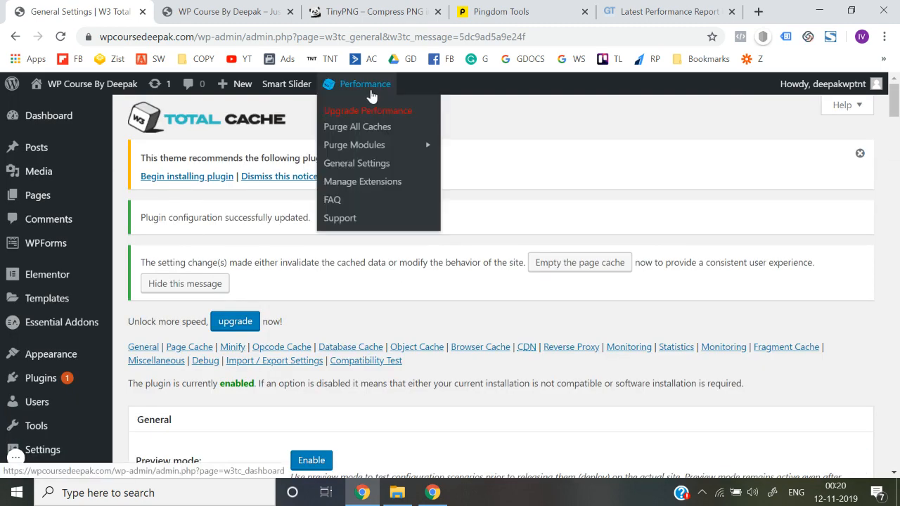
pyautogui.click(366, 130)
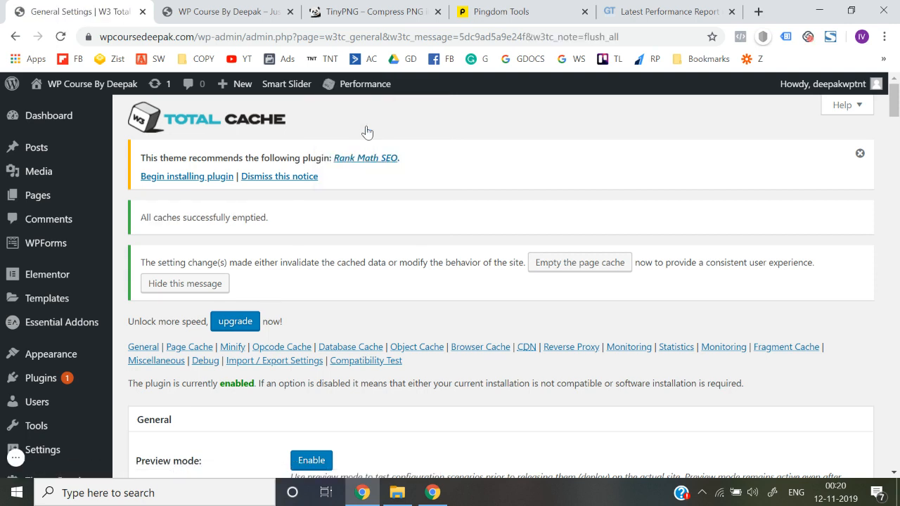
pyautogui.click(562, 8)
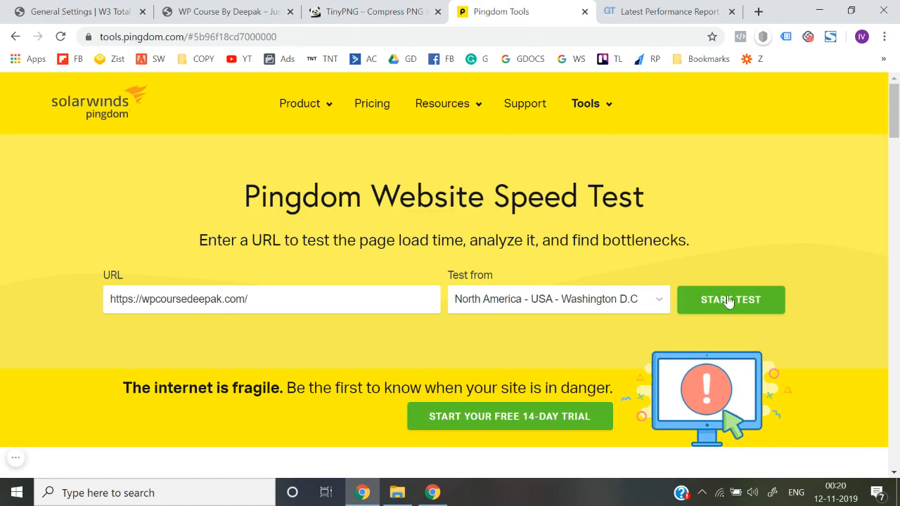
pyautogui.scroll(-4, 727, 301)
pyautogui.scroll(2, 492, 383)
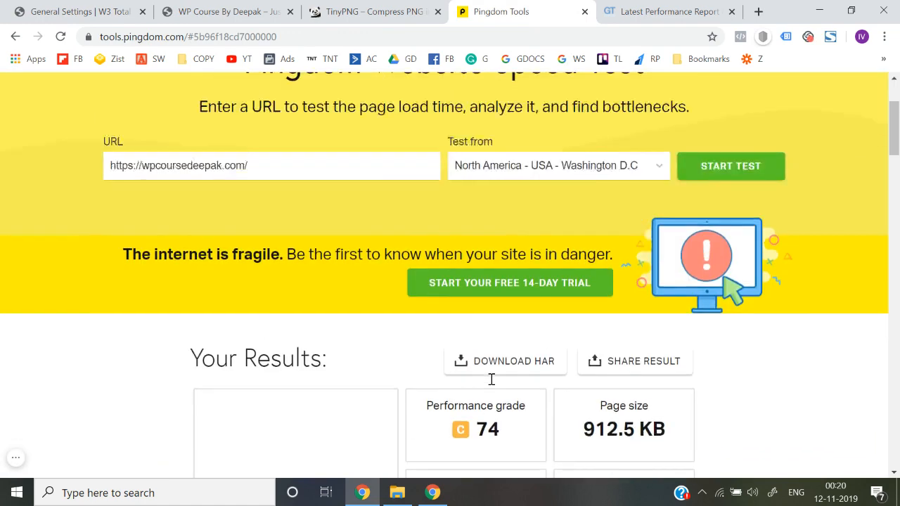
pyautogui.click(715, 201)
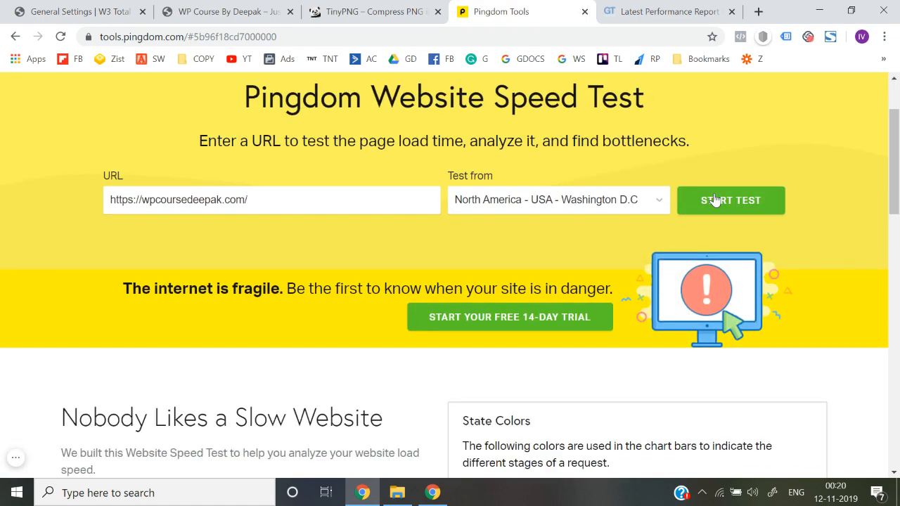
pyautogui.scroll(-2, 790, 256)
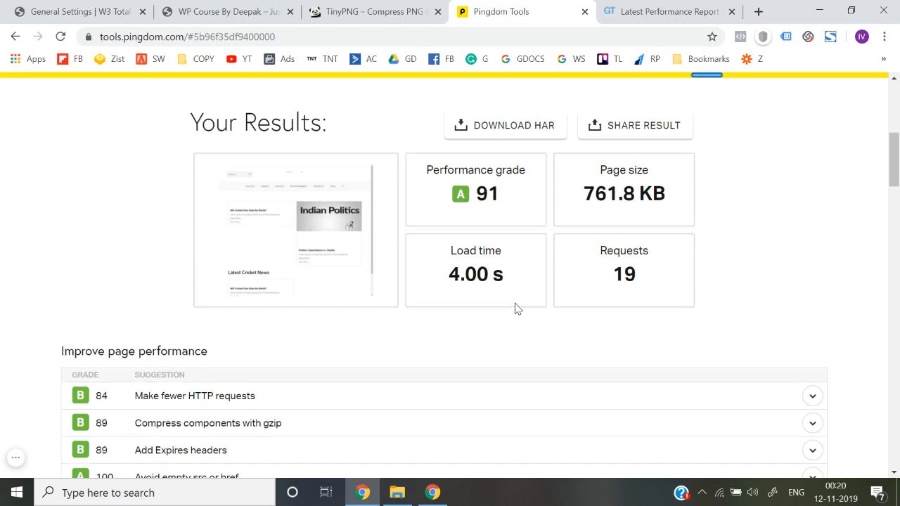
pyautogui.scroll(4, 514, 304)
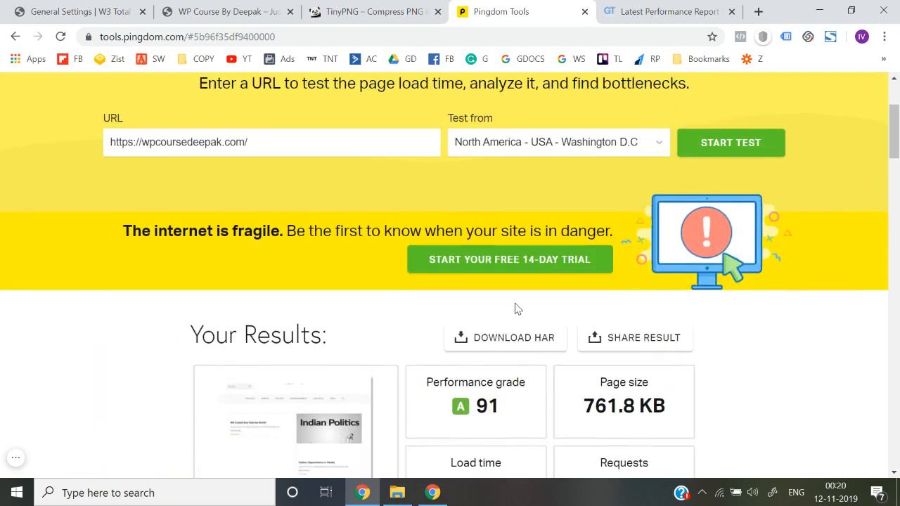
pyautogui.scroll(-6, 515, 304)
pyautogui.scroll(3, 503, 294)
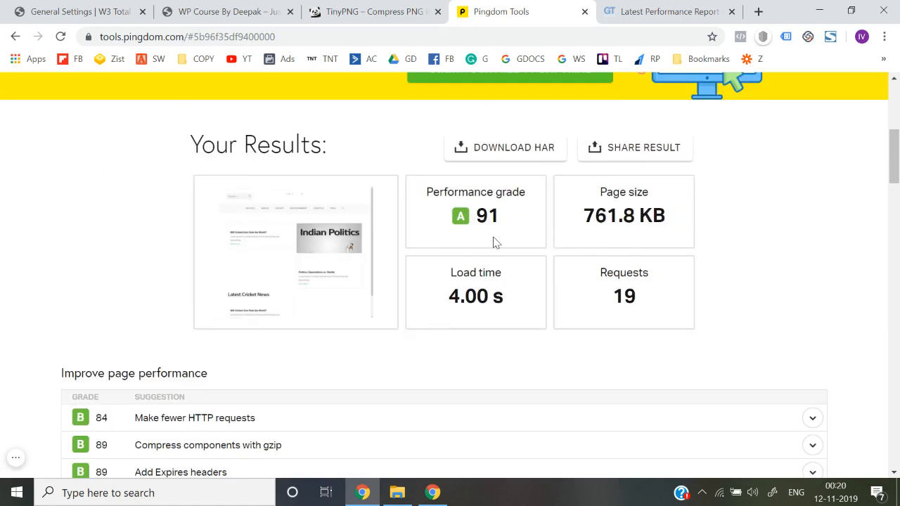
pyautogui.scroll(4, 453, 297)
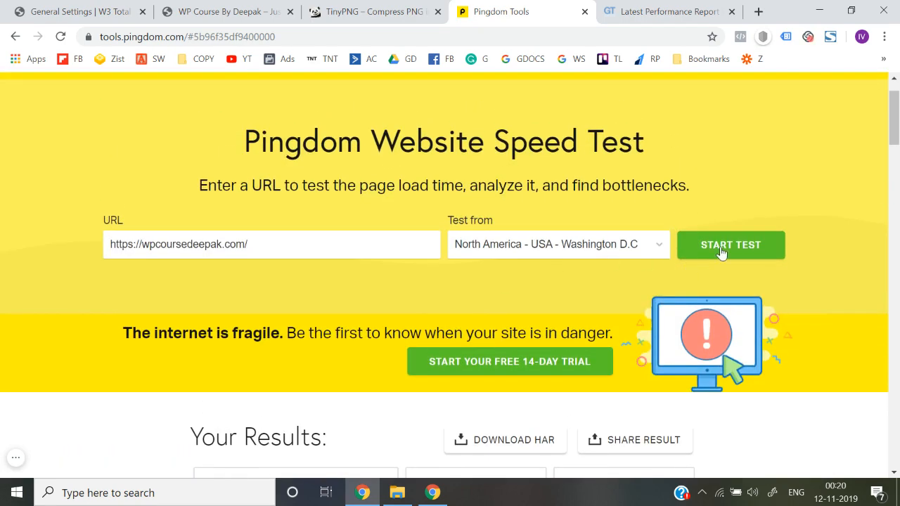
pyautogui.click(721, 252)
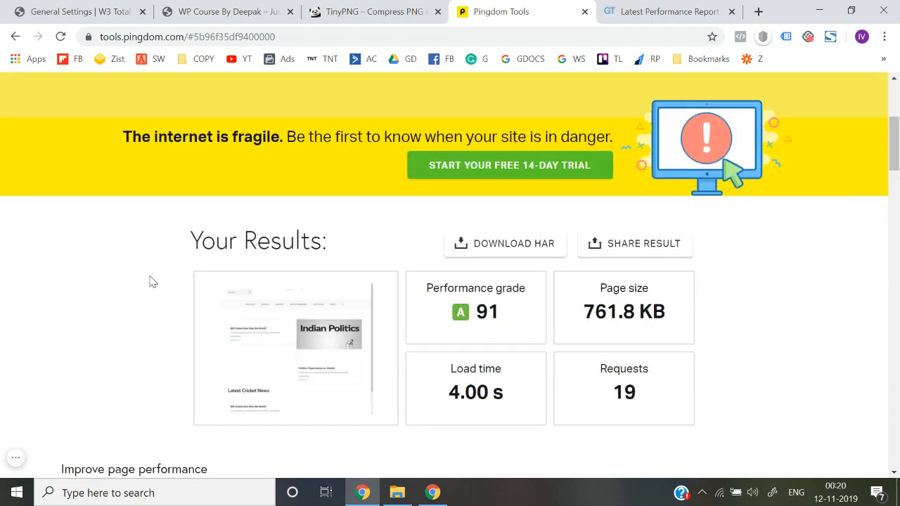
# Purge all caches from the site's homepage, reload the page, and purge all caches once more.
pyautogui.click(271, 9)
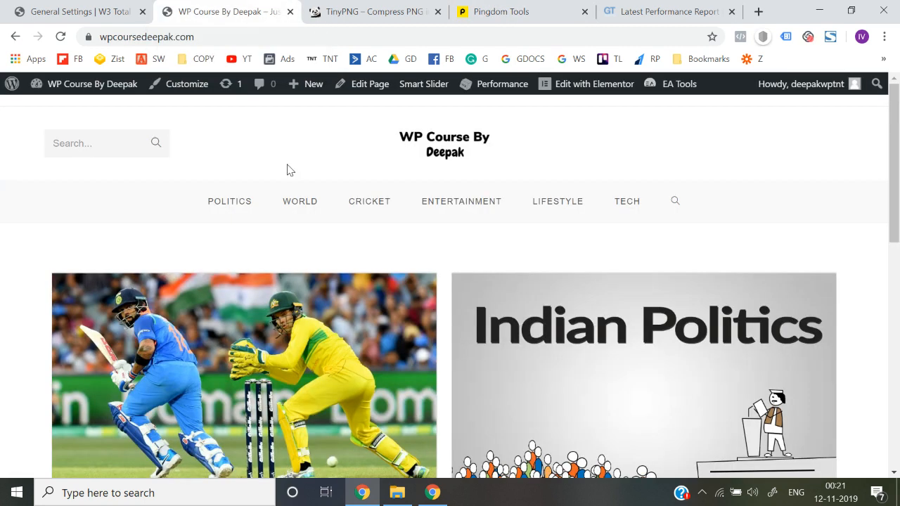
pyautogui.moveTo(505, 87)
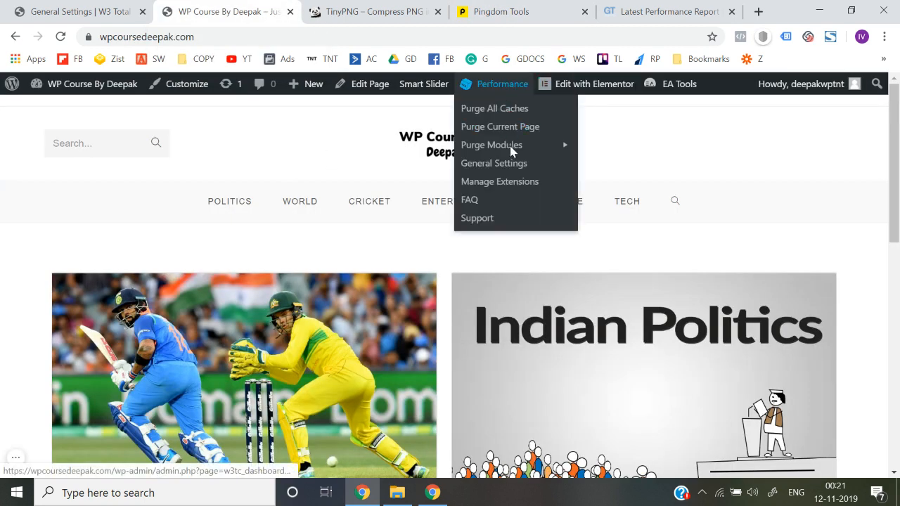
pyautogui.moveTo(517, 141)
pyautogui.click(508, 109)
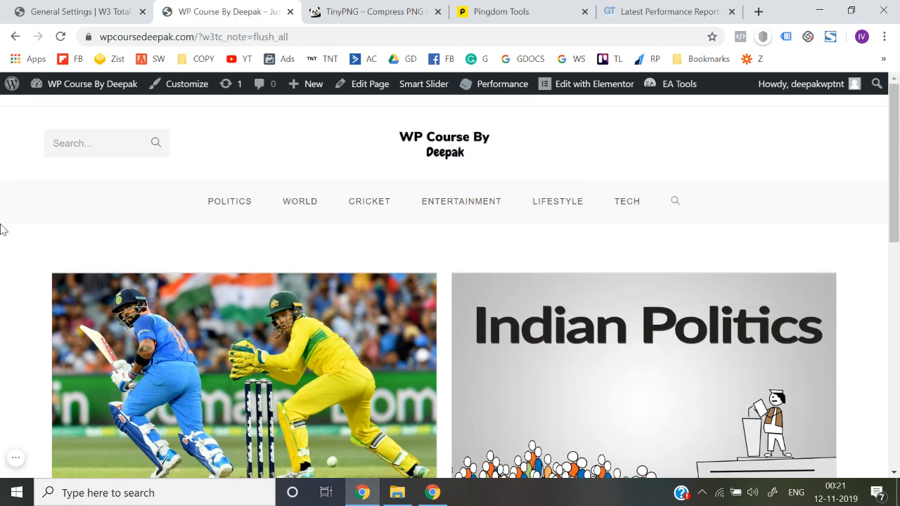
pyautogui.press('F5')
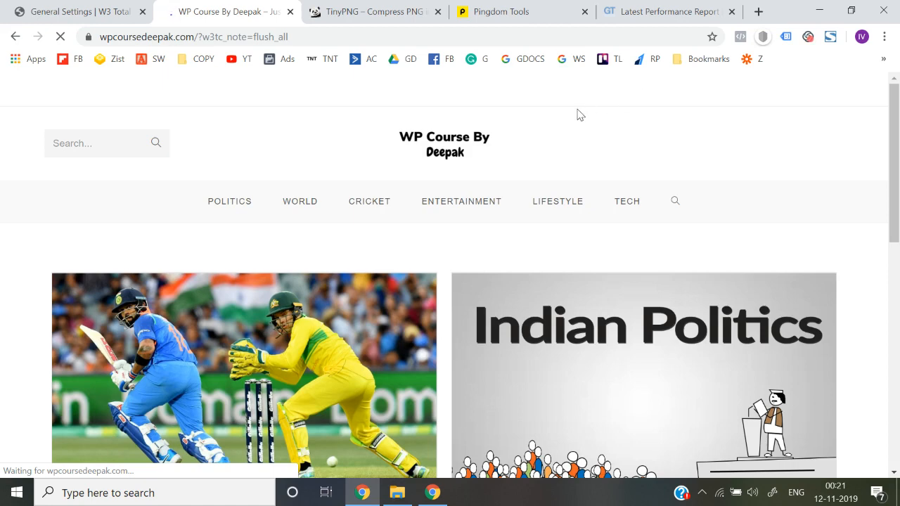
pyautogui.moveTo(494, 88)
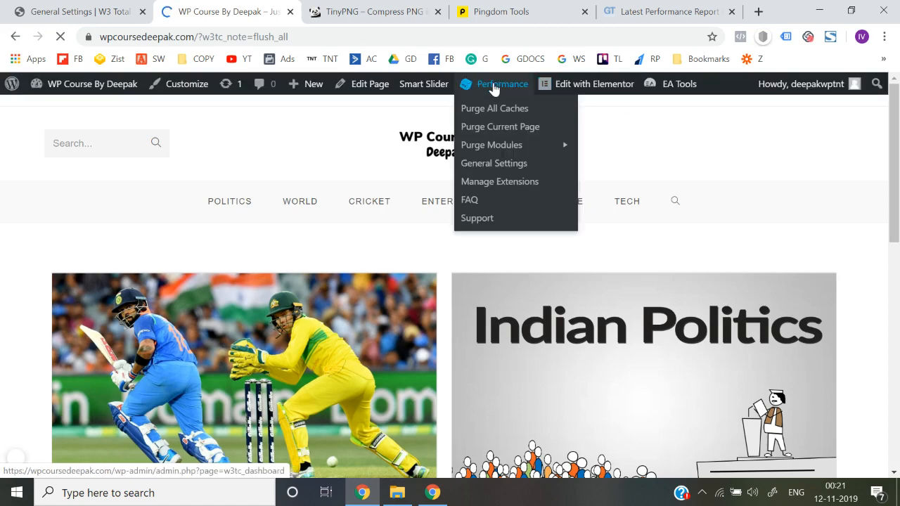
pyautogui.click(495, 110)
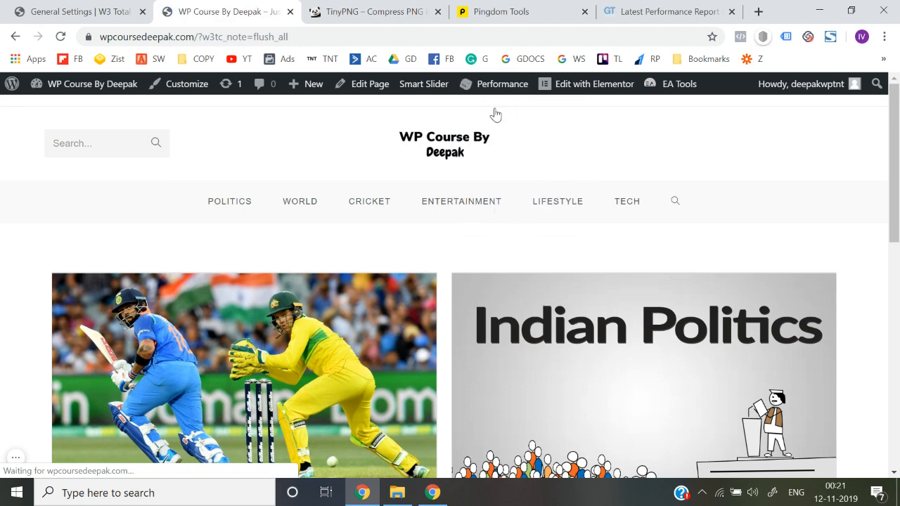
# Remove the w3tc_note=flush_all query from the page address and load the plain wpcoursedeepak.com homepage.
pyautogui.click(442, 36)
pyautogui.press('End')
pyautogui.hotkey('ctrl', 'shift', 'Left')
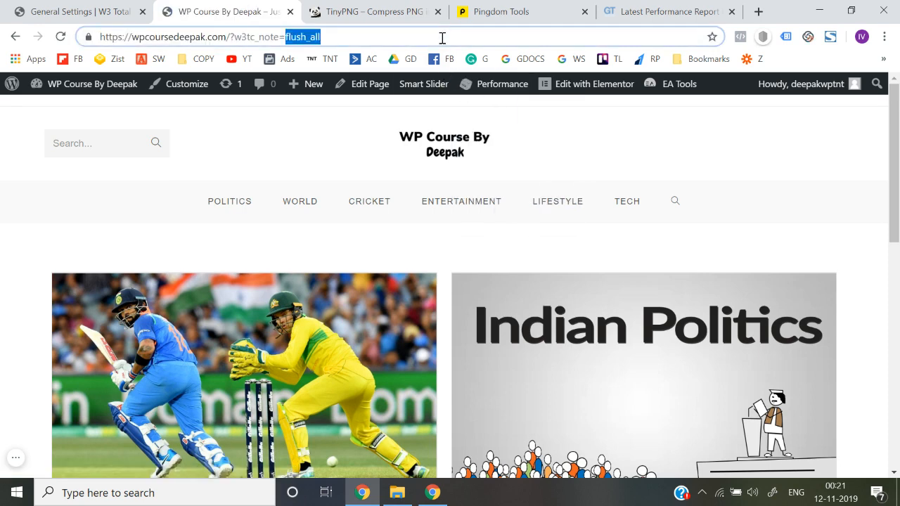
pyautogui.press('BackSpace')
pyautogui.press('BackSpace')
pyautogui.press('BackSpace')
pyautogui.press('BackSpace')
pyautogui.press('BackSpace')
pyautogui.press('BackSpace')
pyautogui.press('BackSpace')
pyautogui.press('BackSpace')
pyautogui.press('BackSpace')
pyautogui.press('BackSpace')
pyautogui.press('BackSpace')
pyautogui.press('BackSpace')
pyautogui.press('Return')
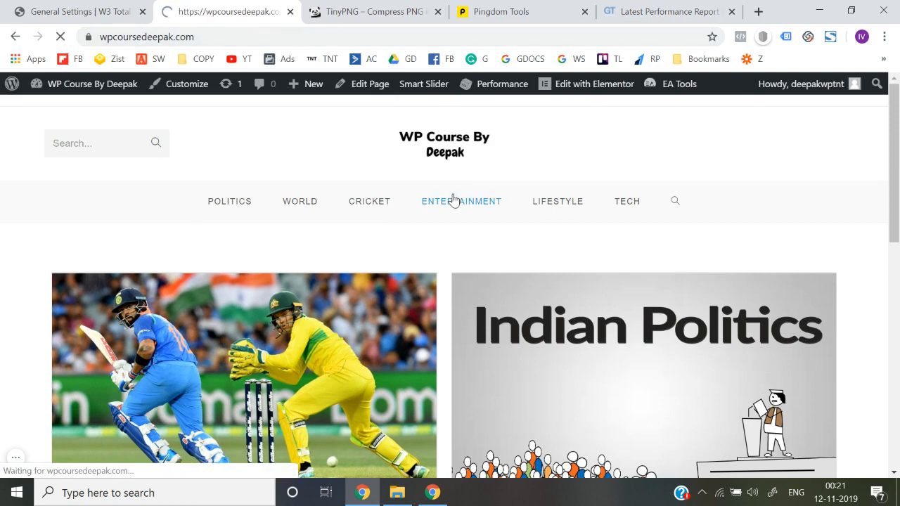
pyautogui.click(622, 9)
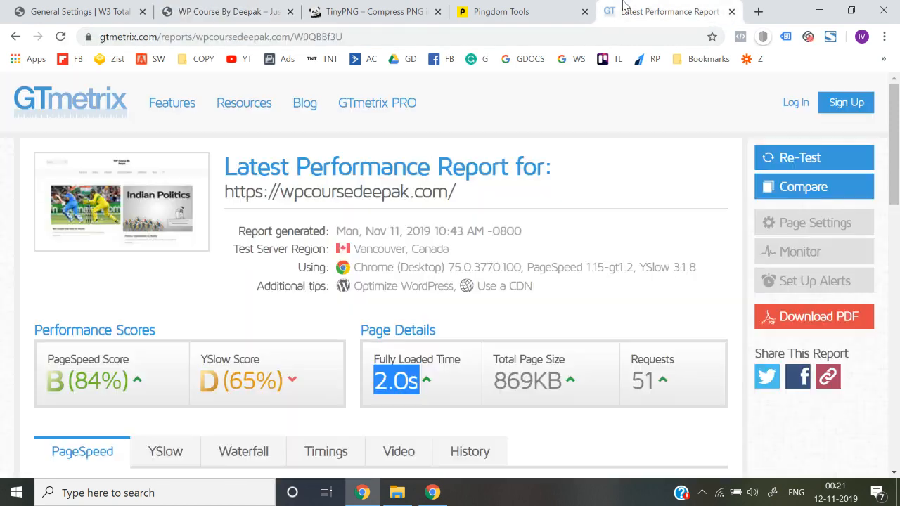
pyautogui.click(531, 309)
pyautogui.click(784, 161)
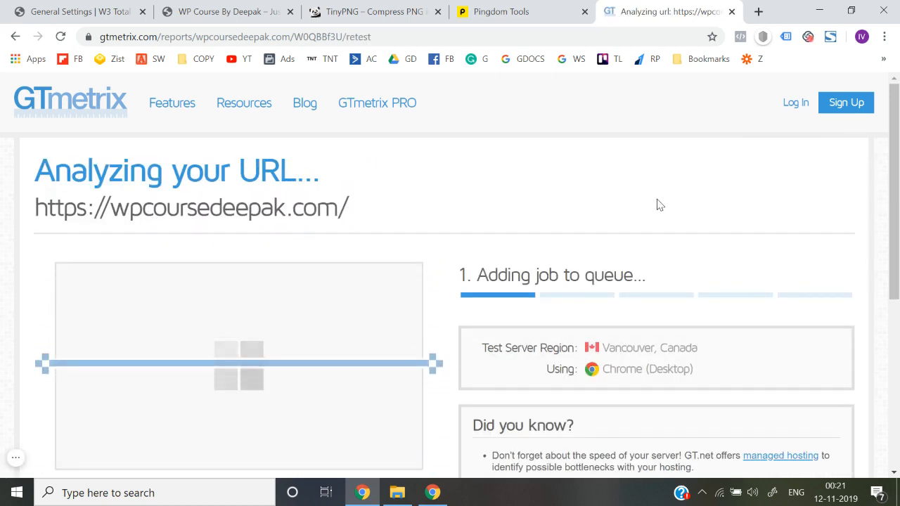
# Look through W3 Total Cache's General Settings down to Monitoring, and check the scores in the new GTmetrix report.
pyautogui.click(242, 6)
pyautogui.click(99, 8)
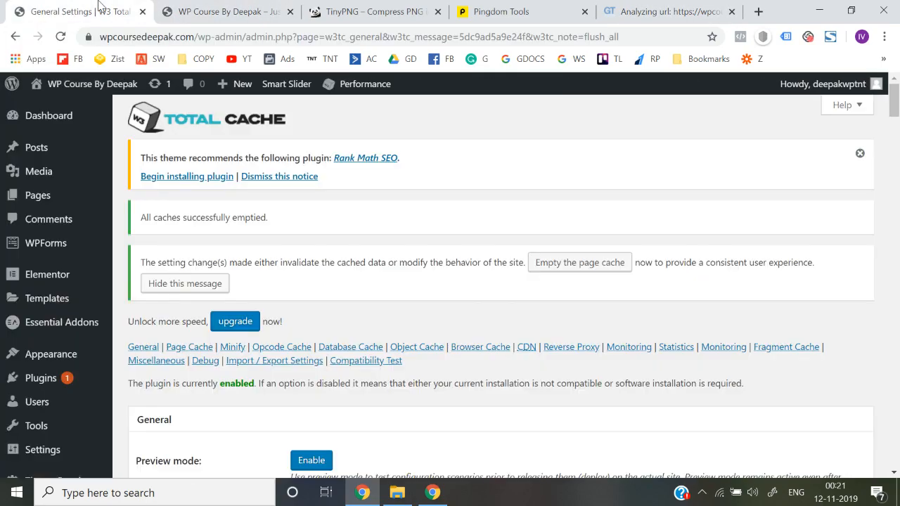
pyautogui.scroll(-10, 315, 281)
pyautogui.scroll(-20, 315, 281)
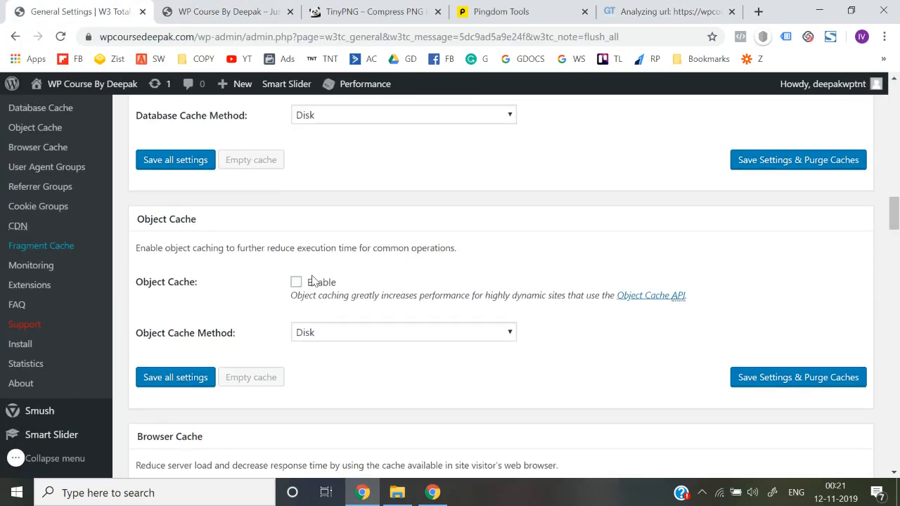
pyautogui.scroll(4, 315, 282)
pyautogui.scroll(-13, 314, 281)
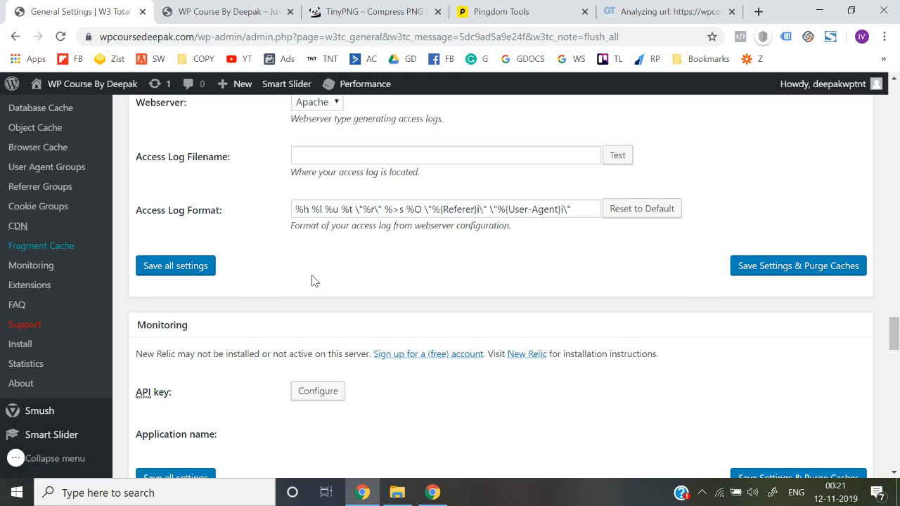
pyautogui.click(668, 11)
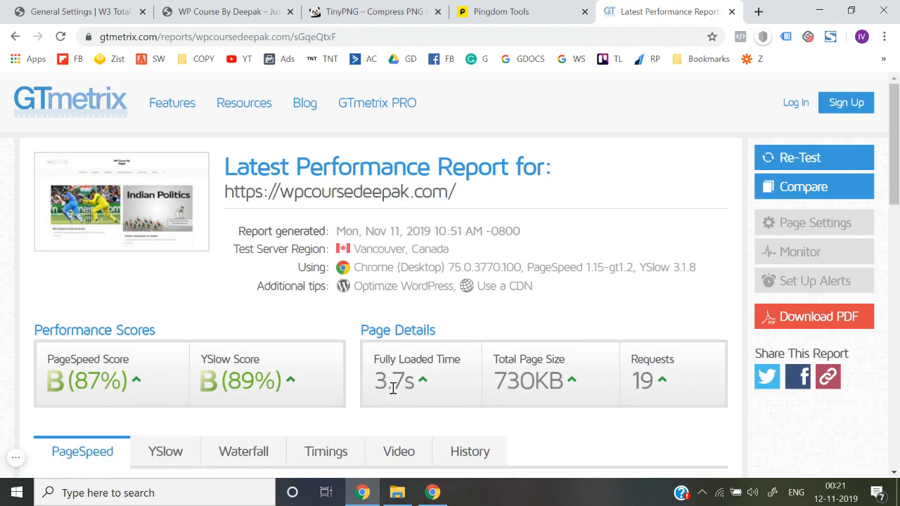
# Open W3 Total Cache's Page Cache settings, review the general caching options, and save all settings.
pyautogui.click(134, 9)
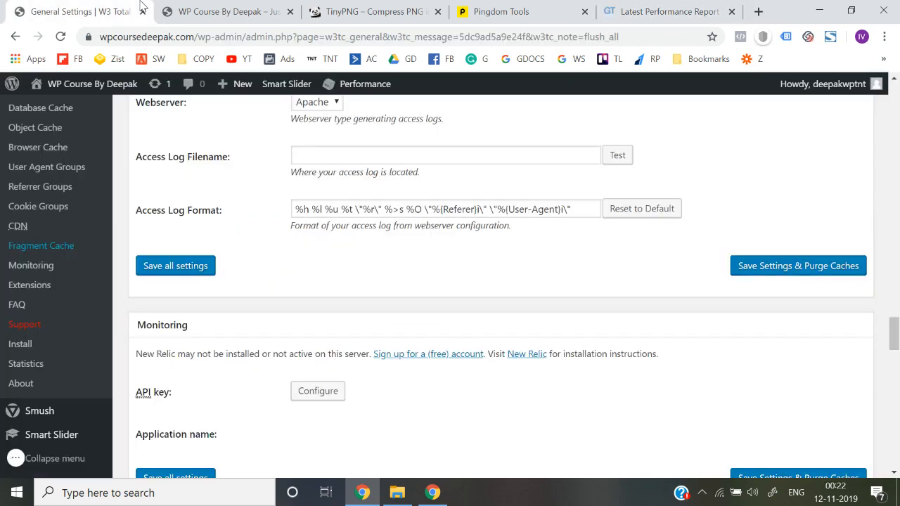
pyautogui.scroll(-2, 72, 394)
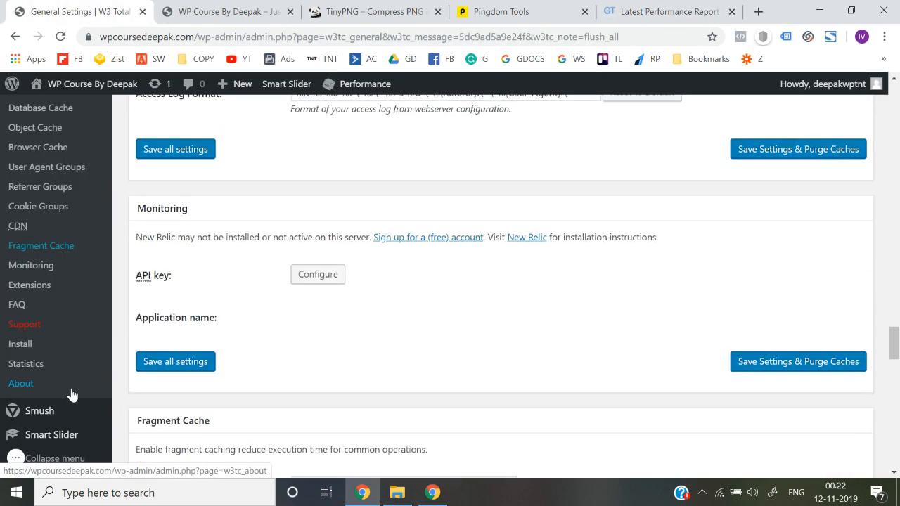
pyautogui.scroll(3, 72, 396)
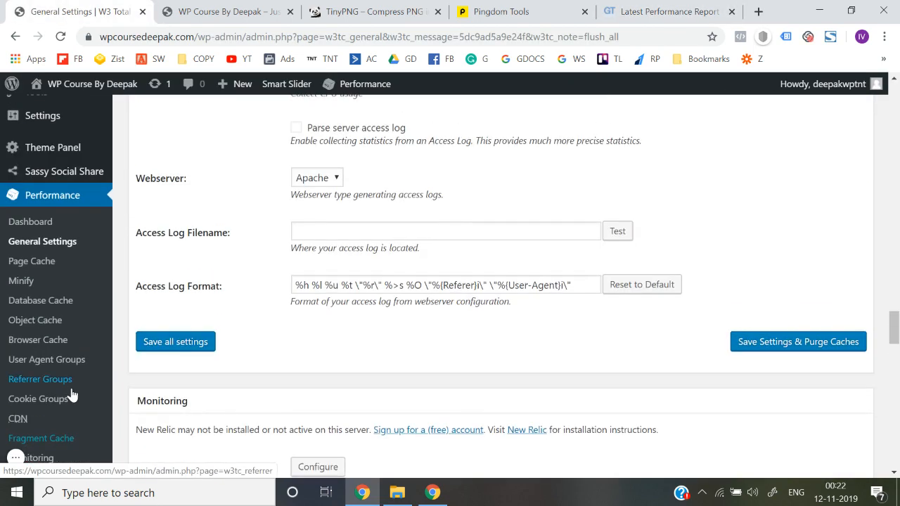
pyautogui.click(44, 266)
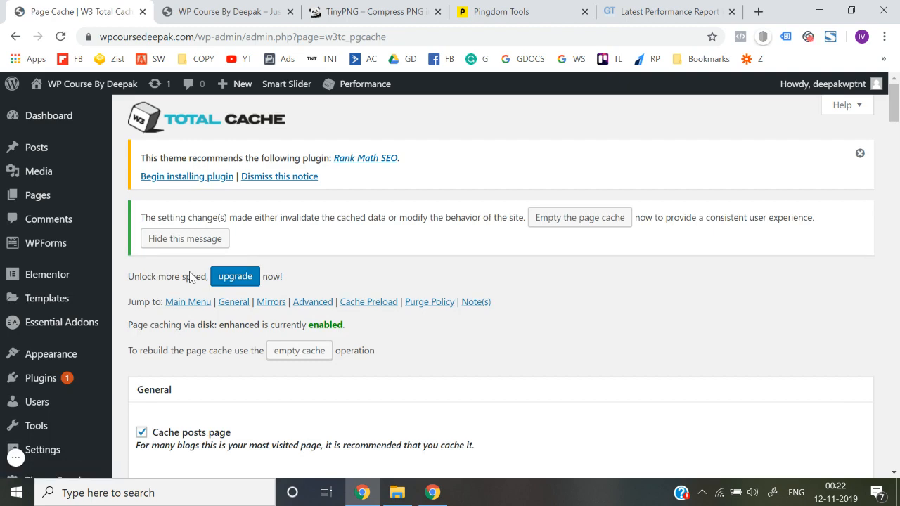
pyautogui.scroll(-3, 217, 278)
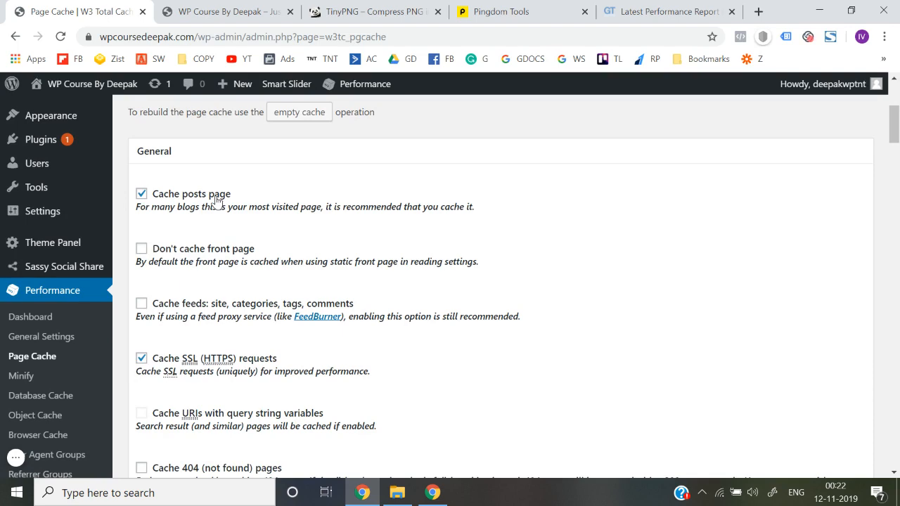
pyautogui.scroll(-5, 227, 203)
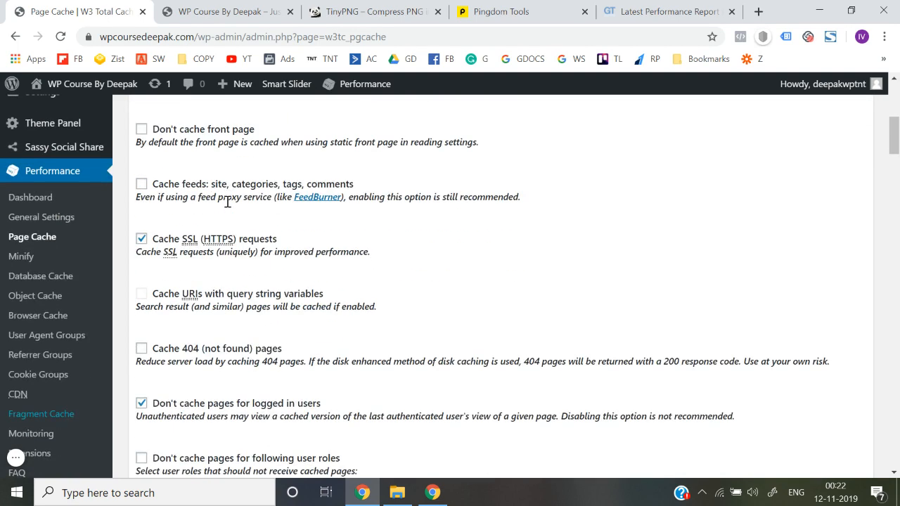
pyautogui.click(180, 283)
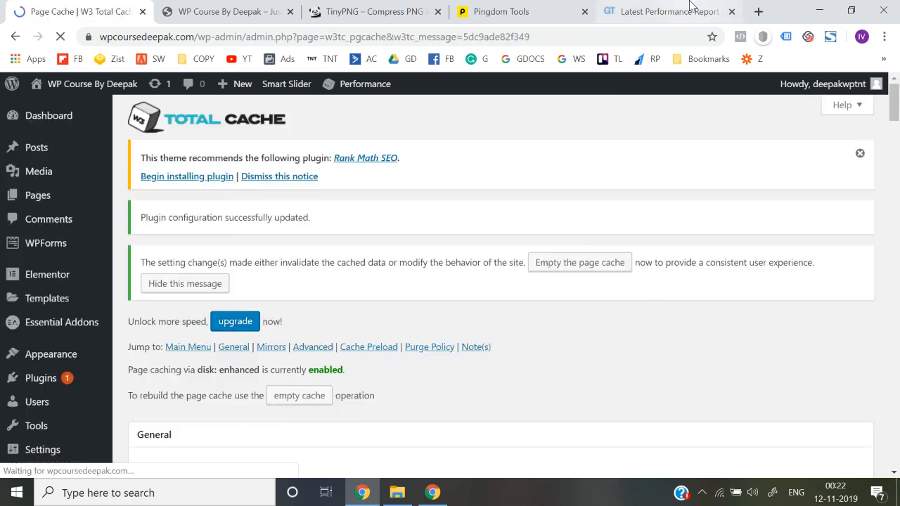
# Examine the PageSpeed recommendations and their grades in the latest GTmetrix report.
pyautogui.click(692, 4)
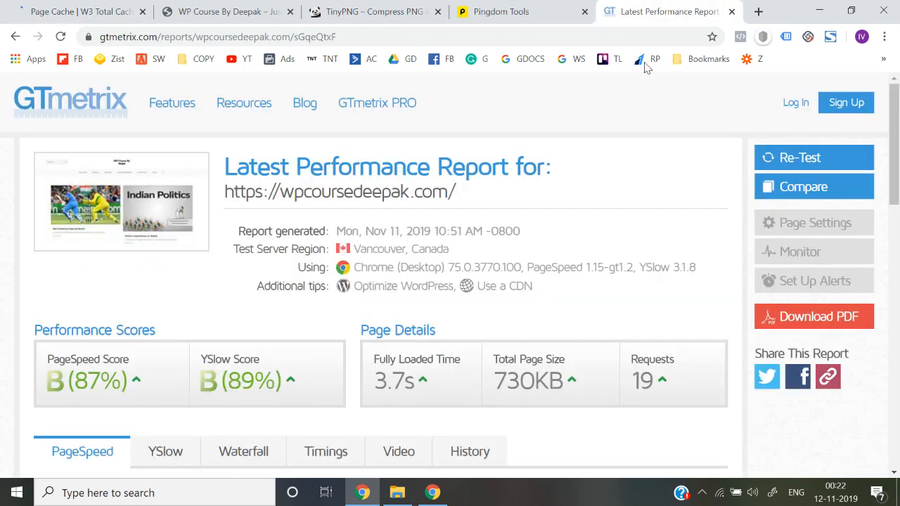
pyautogui.scroll(-4, 424, 360)
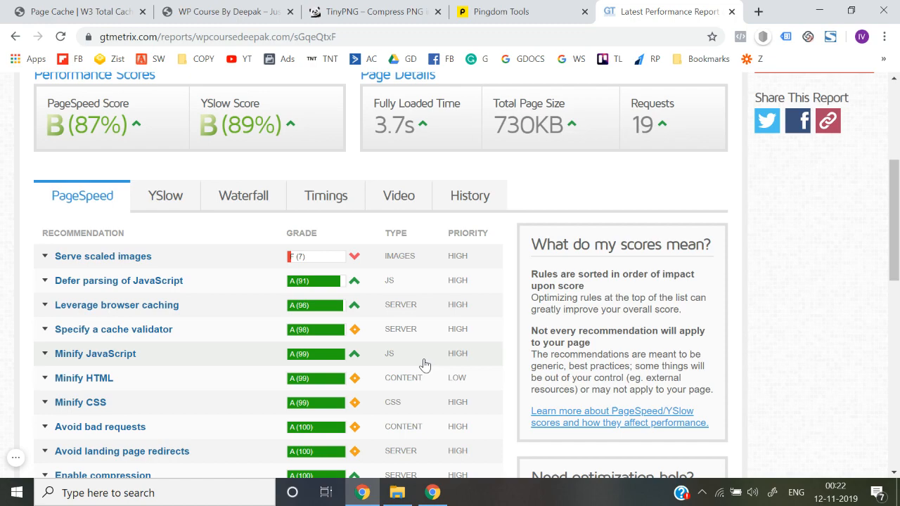
pyautogui.scroll(-9, 424, 364)
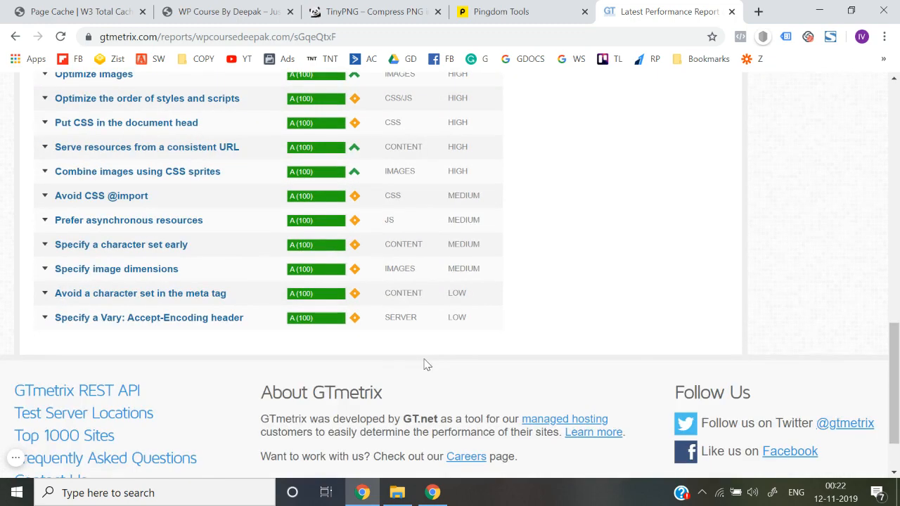
# Purge the W3 Total Cache page cache for the site's home page, and reload wpcoursedeepak.com without the query string.
pyautogui.scroll(10, 424, 364)
pyautogui.scroll(3, 424, 364)
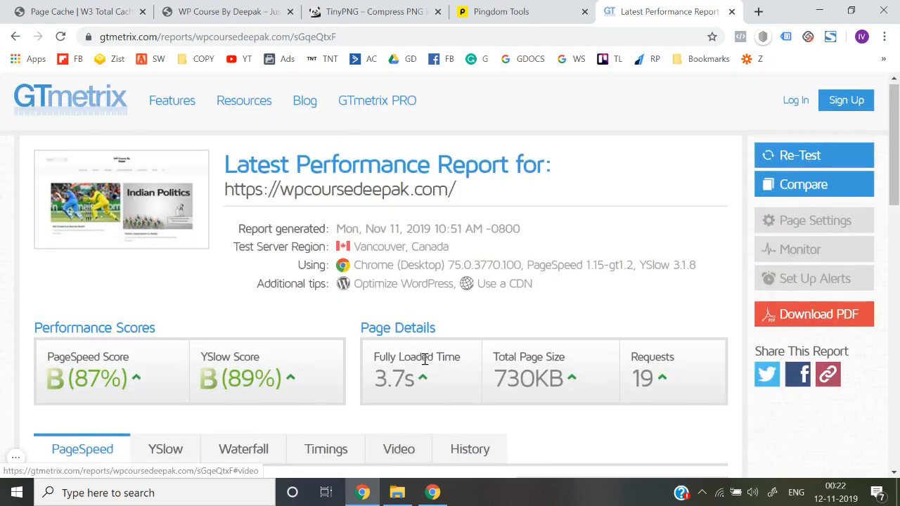
pyautogui.click(177, 5)
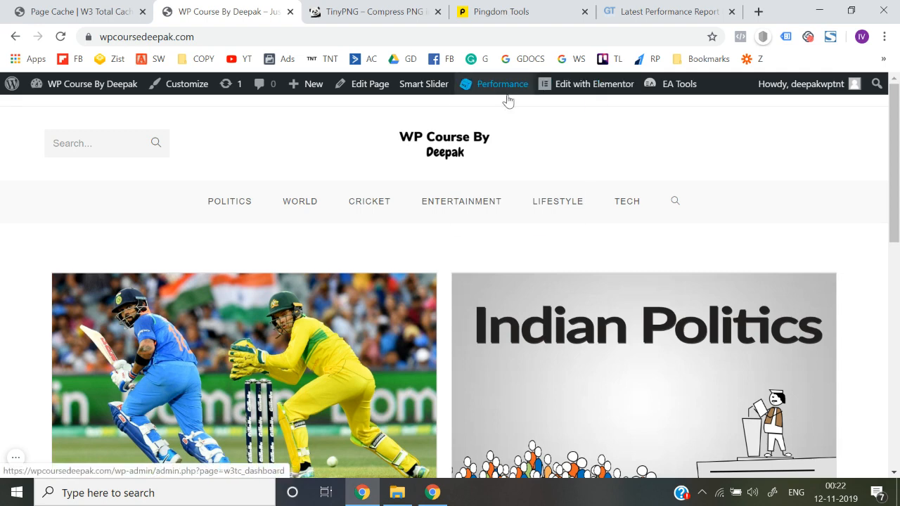
pyautogui.moveTo(504, 86)
pyautogui.click(509, 130)
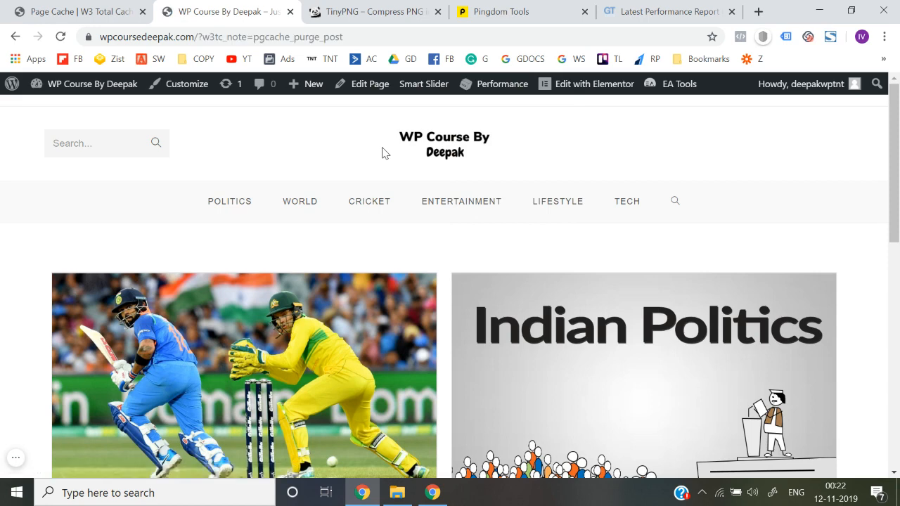
pyautogui.moveTo(201, 35); pyautogui.dragTo(373, 46)
pyautogui.press('BackSpace')
pyautogui.press('Return')
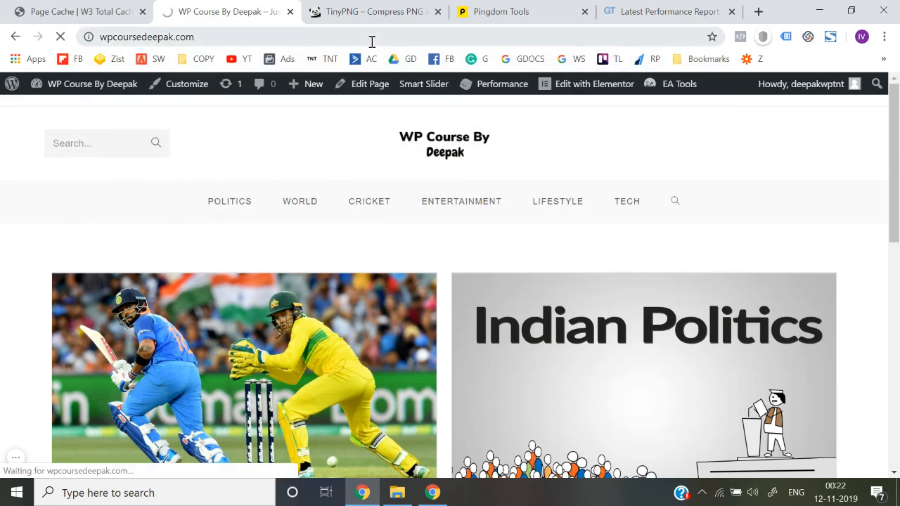
pyautogui.click(617, 11)
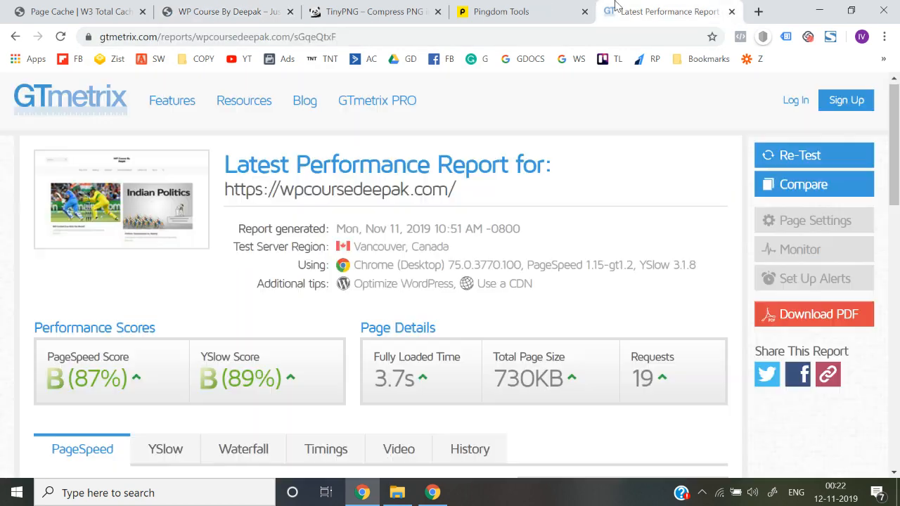
pyautogui.click(798, 154)
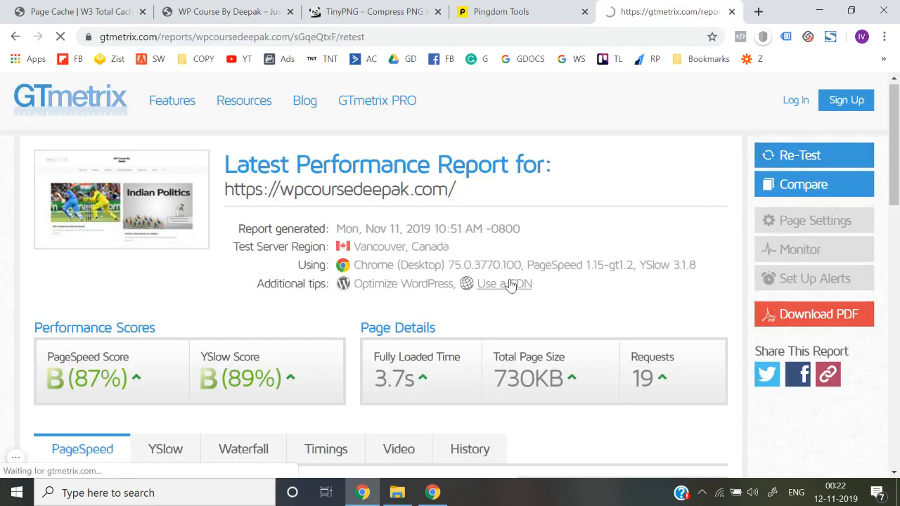
# Open W3 Total Cache's Browser Cache settings and look through the general options down to the 404 error exception list.
pyautogui.click(77, 11)
pyautogui.scroll(-3, 85, 299)
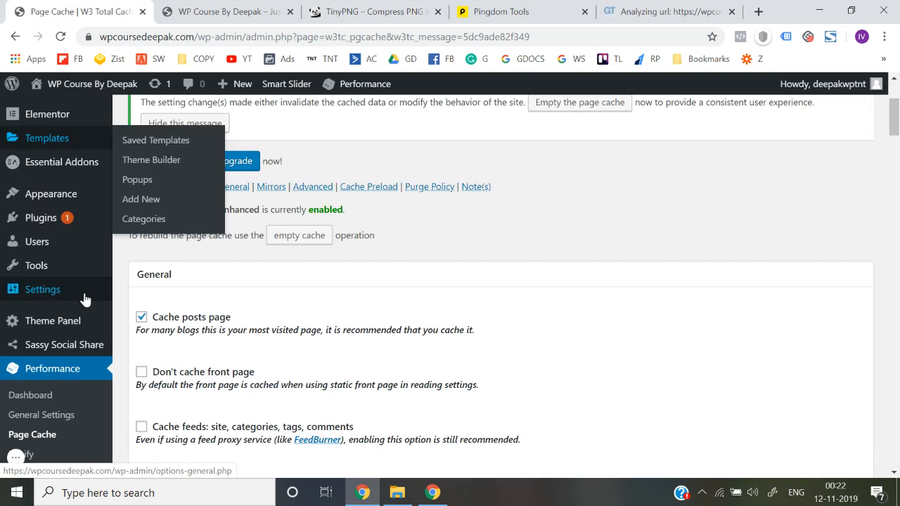
pyautogui.scroll(-2, 50, 373)
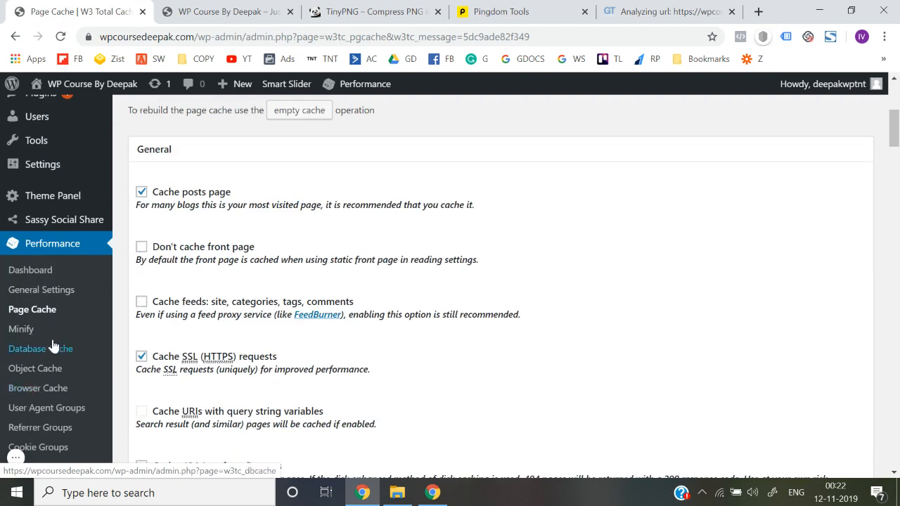
pyautogui.click(42, 391)
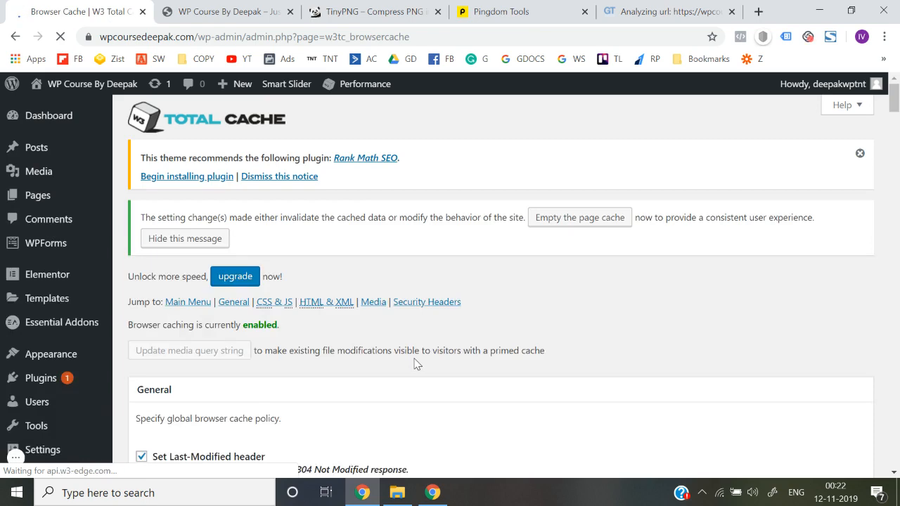
pyautogui.scroll(-3, 415, 363)
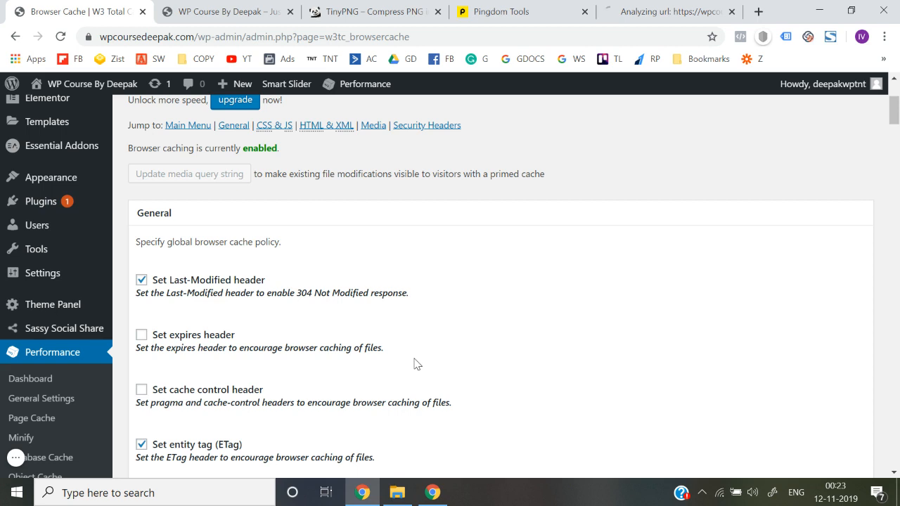
pyautogui.scroll(-10, 414, 364)
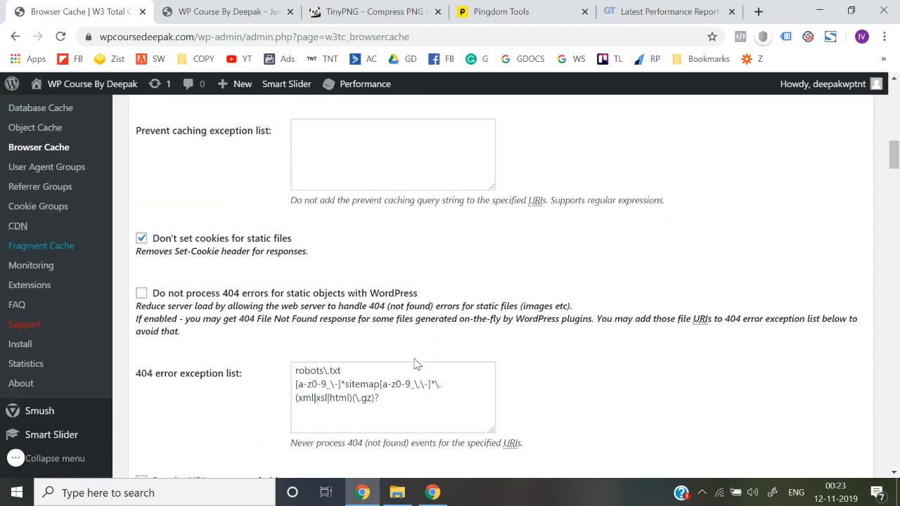
pyautogui.scroll(15, 415, 364)
# Check the performance scores and fully loaded time in the new GTmetrix report, and glance at the site's home page.
pyautogui.click(668, 11)
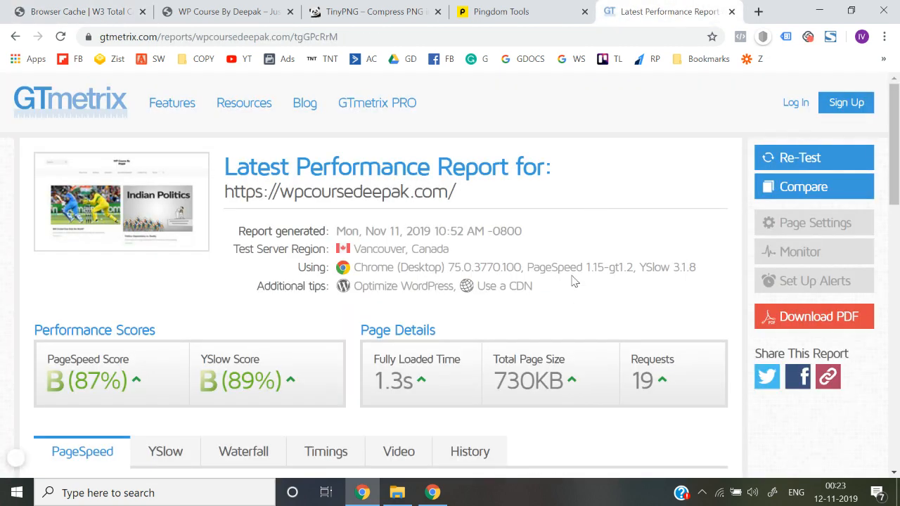
pyautogui.moveTo(404, 382); pyautogui.dragTo(385, 383)
pyautogui.click(381, 381)
pyautogui.click(271, 8)
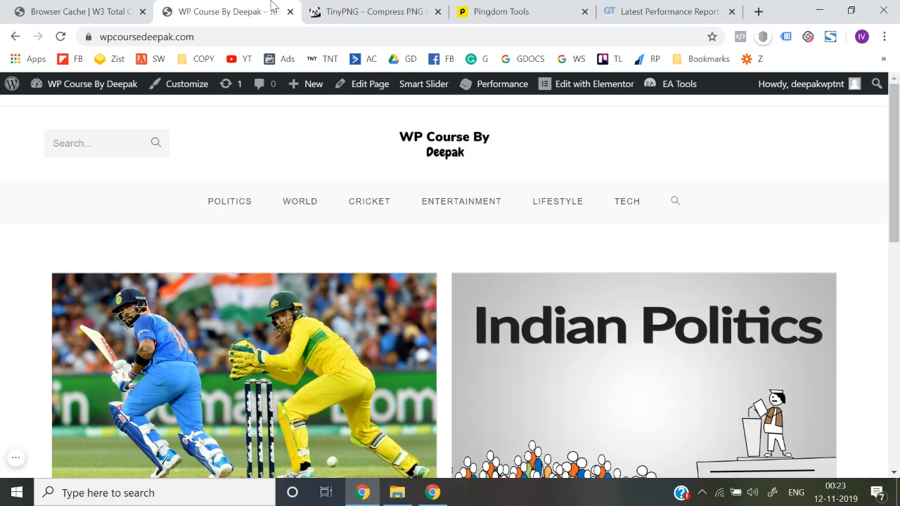
pyautogui.click(689, 8)
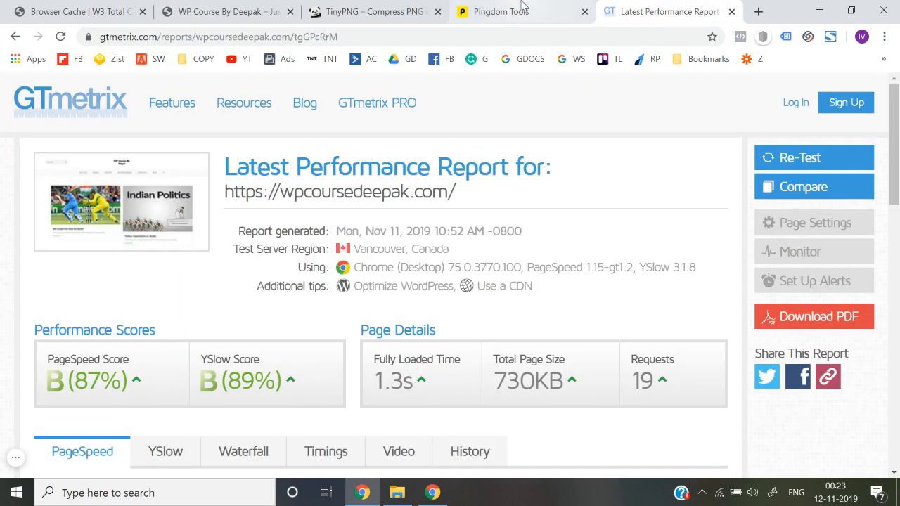
pyautogui.click(524, 8)
pyautogui.scroll(3, 594, 274)
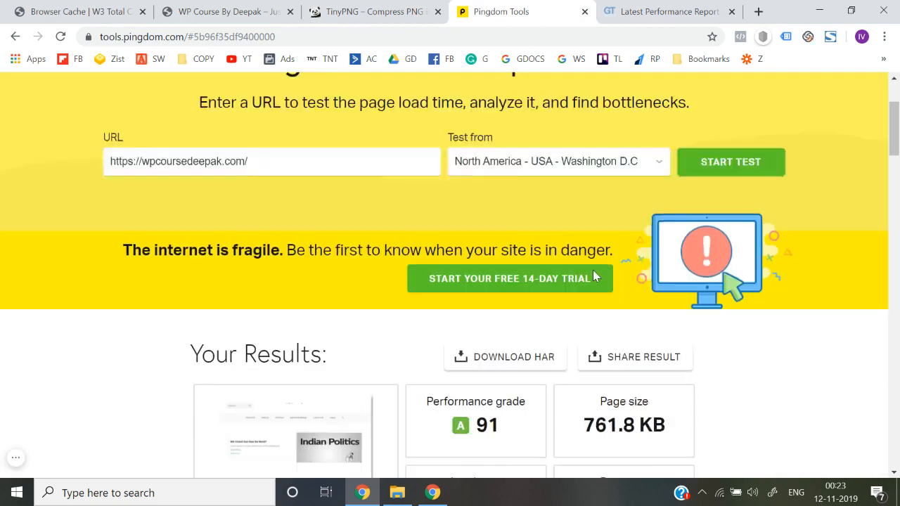
pyautogui.click(713, 254)
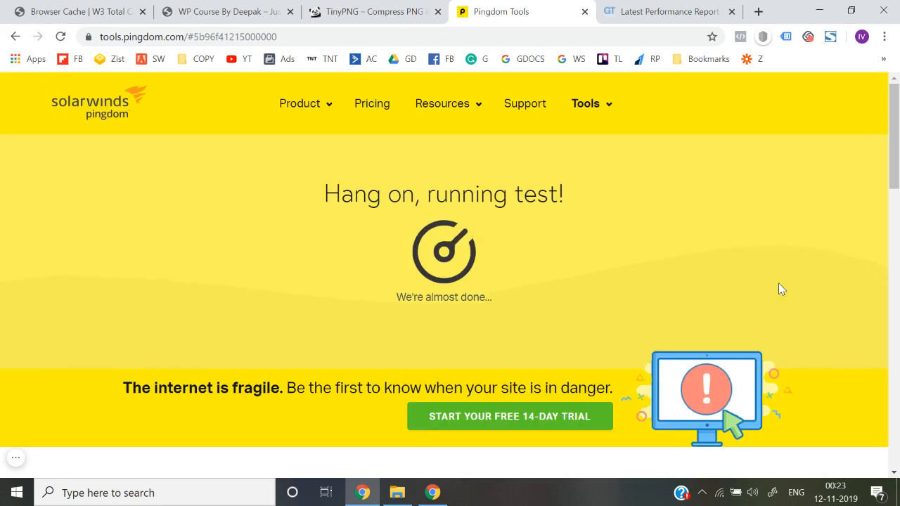
pyautogui.scroll(-3, 779, 284)
pyautogui.scroll(-1, 779, 289)
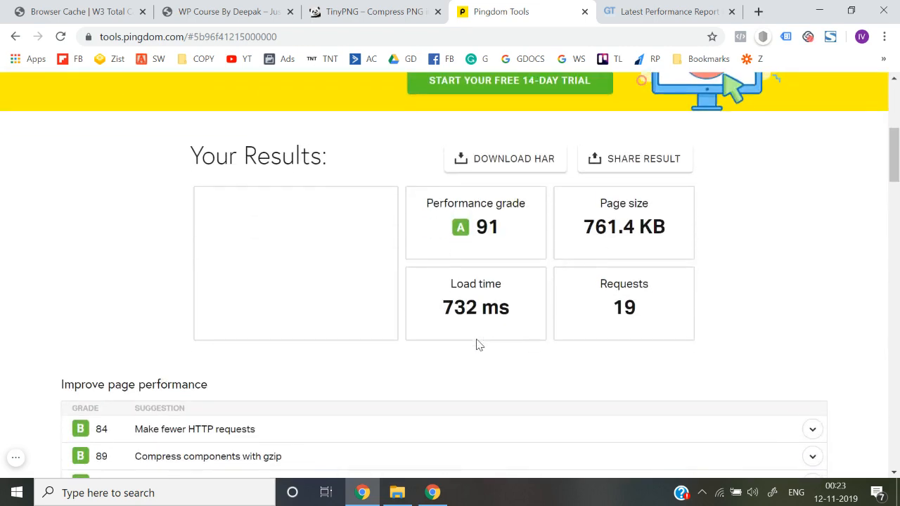
# Move the Browser Cache settings page into a separate browser window and review its header and compression options.
pyautogui.click(250, 14)
pyautogui.click(77, 11)
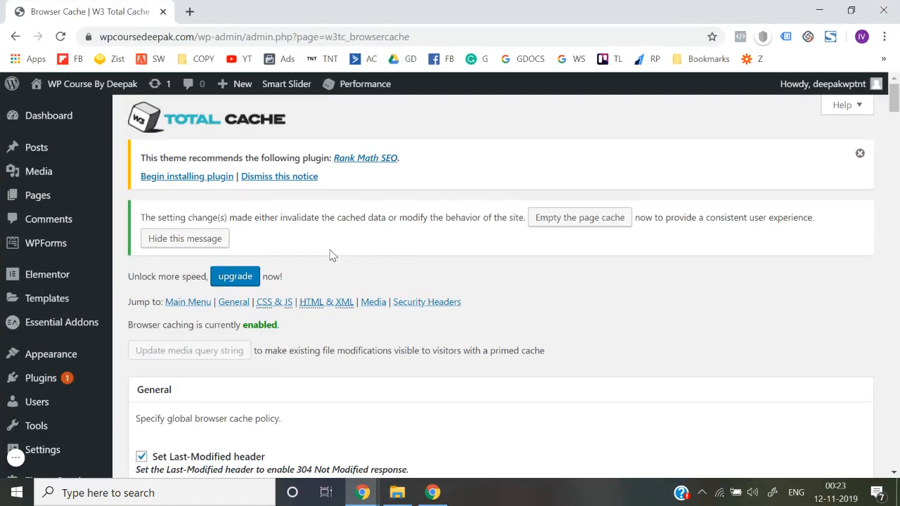
pyautogui.hotkey('alt', 'Tab')
pyautogui.hotkey('alt', 'Tab')
pyautogui.scroll(-8, 321, 328)
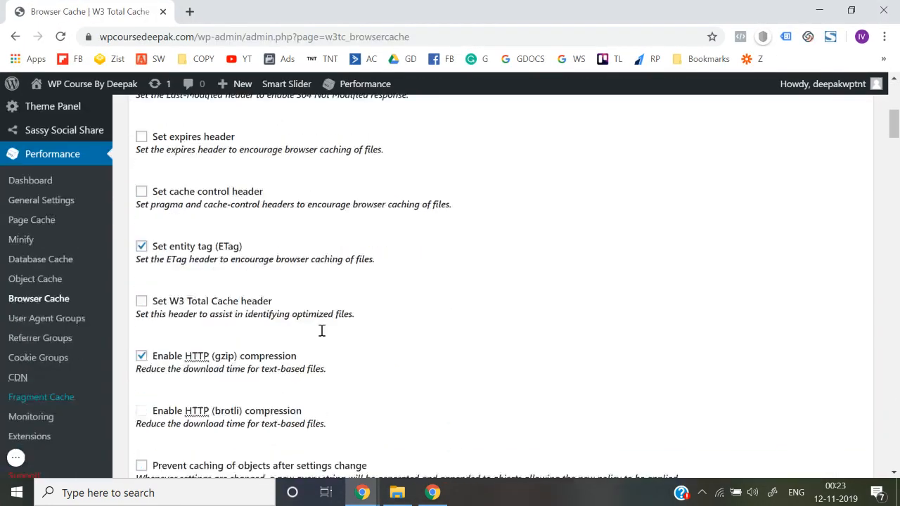
# Look over the live home page from the featured posts to the footer and back, glancing at the Browser Cache settings.
pyautogui.hotkey('alt', 'Tab')
pyautogui.scroll(-3, 320, 330)
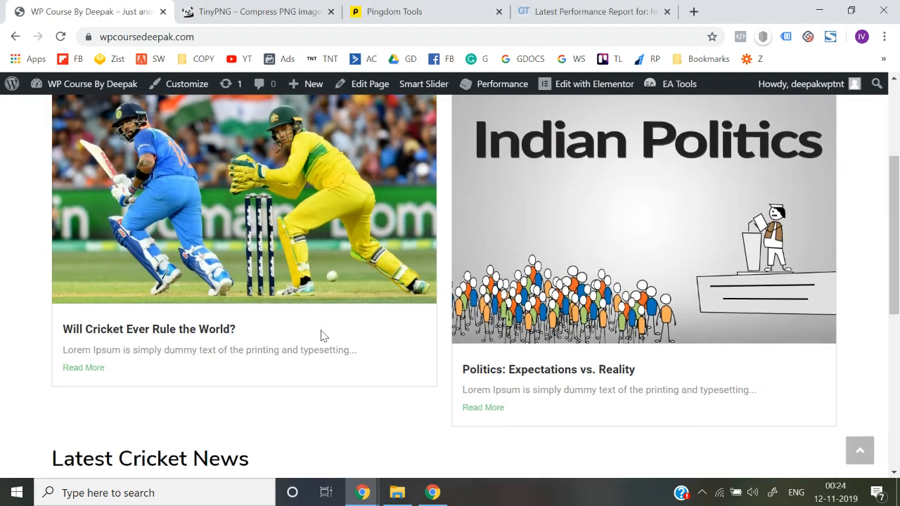
pyautogui.scroll(-1, 40, 288)
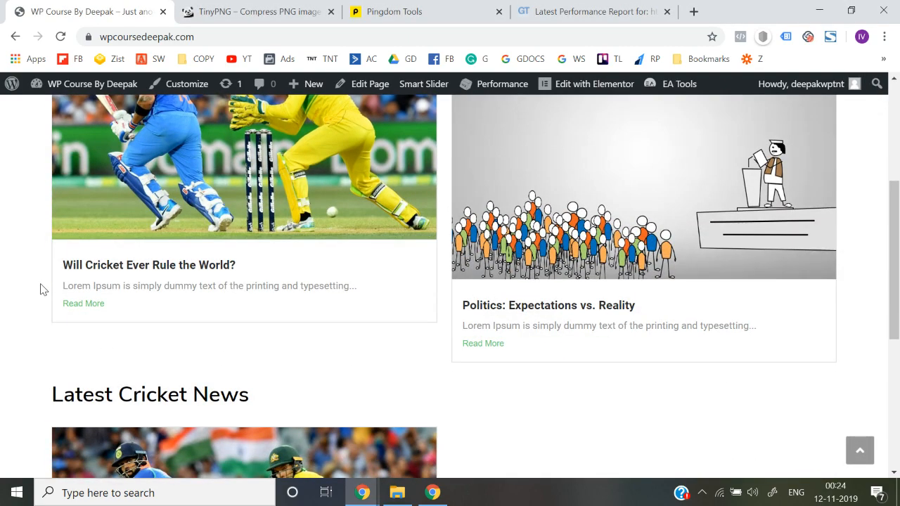
pyautogui.scroll(-3, 225, 282)
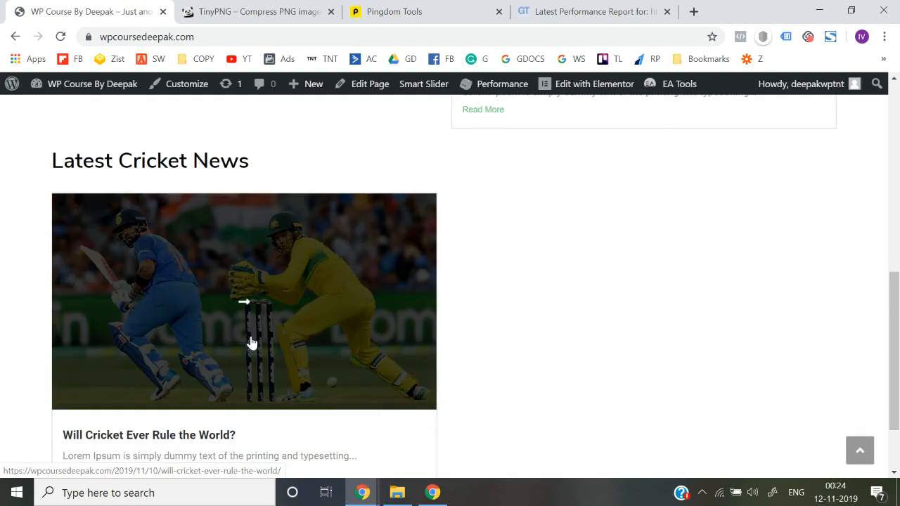
pyautogui.scroll(-1, 251, 342)
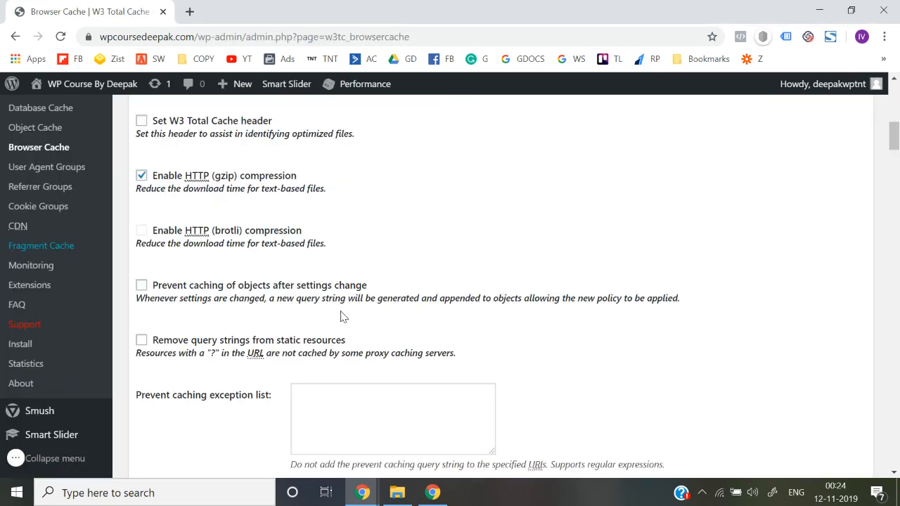
pyautogui.scroll(3, 340, 316)
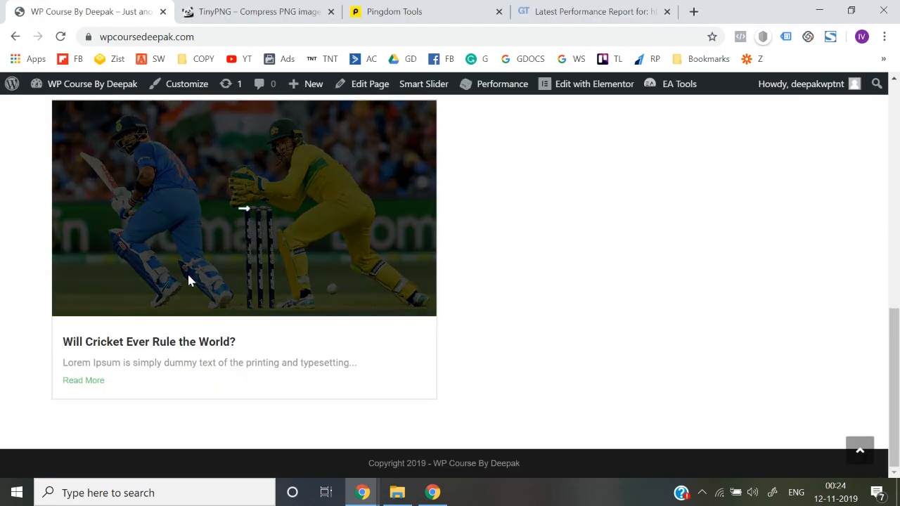
pyautogui.scroll(5, 189, 281)
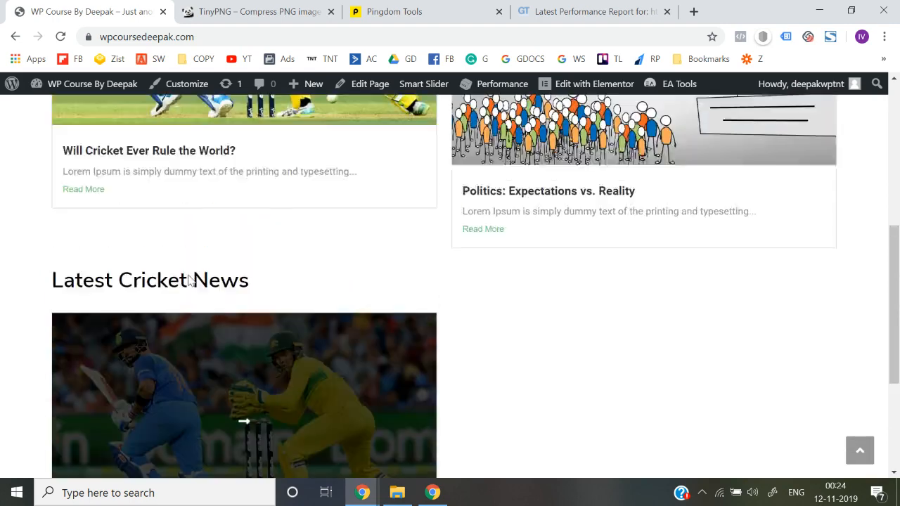
pyautogui.scroll(3, 55, 247)
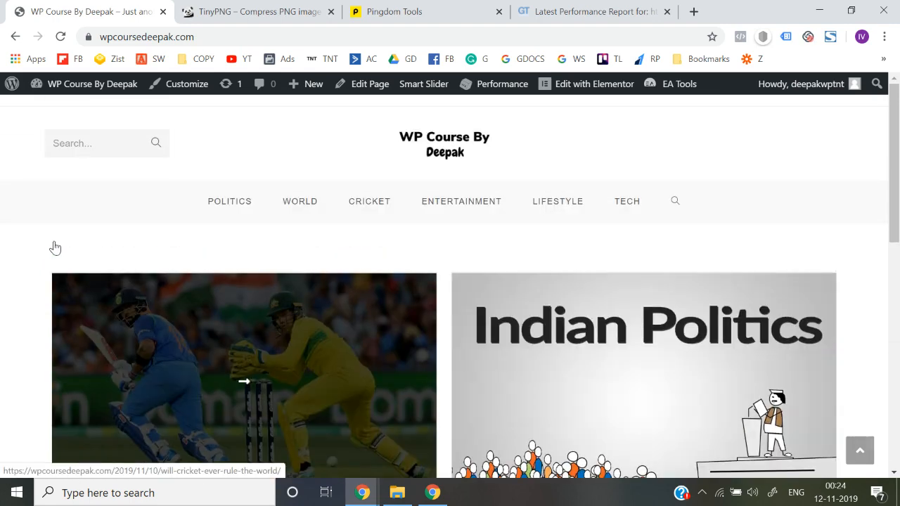